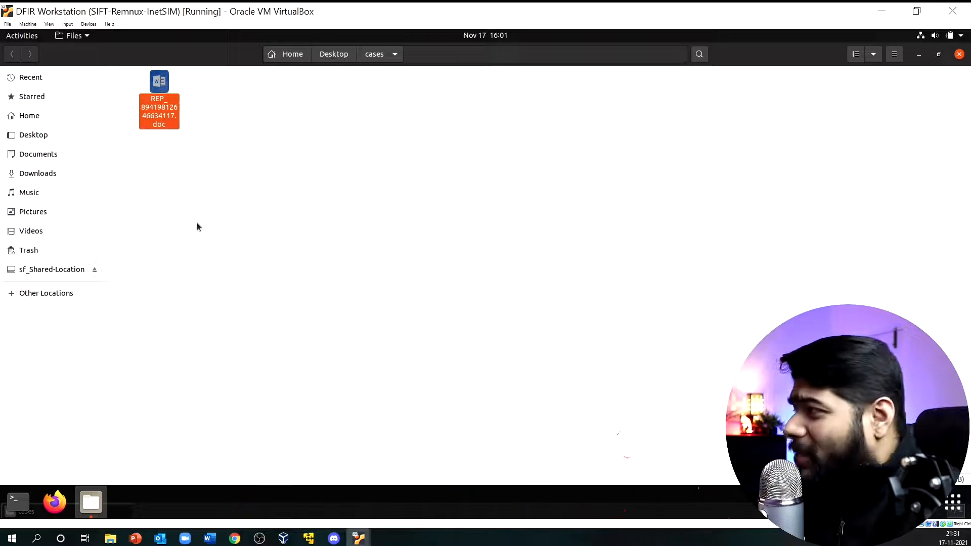
Step: Open a terminal in the cases folder and move its window clear of the document file
click(190, 164)
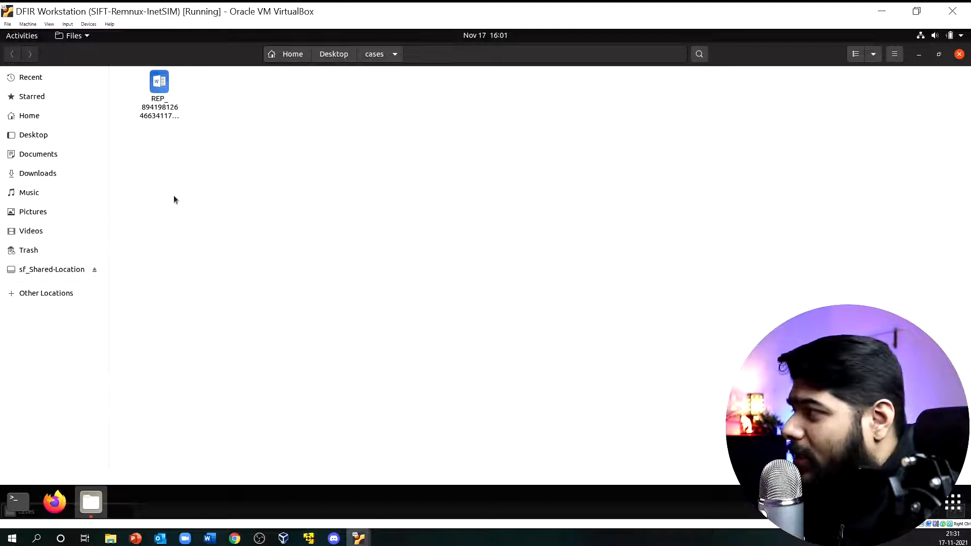
right_click(169, 157)
click(208, 232)
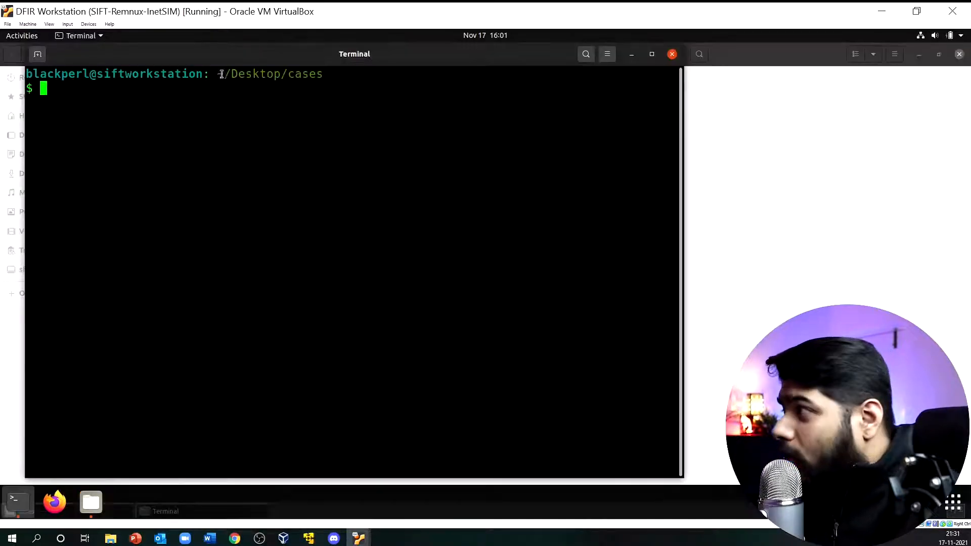
drag(220, 53, 379, 149)
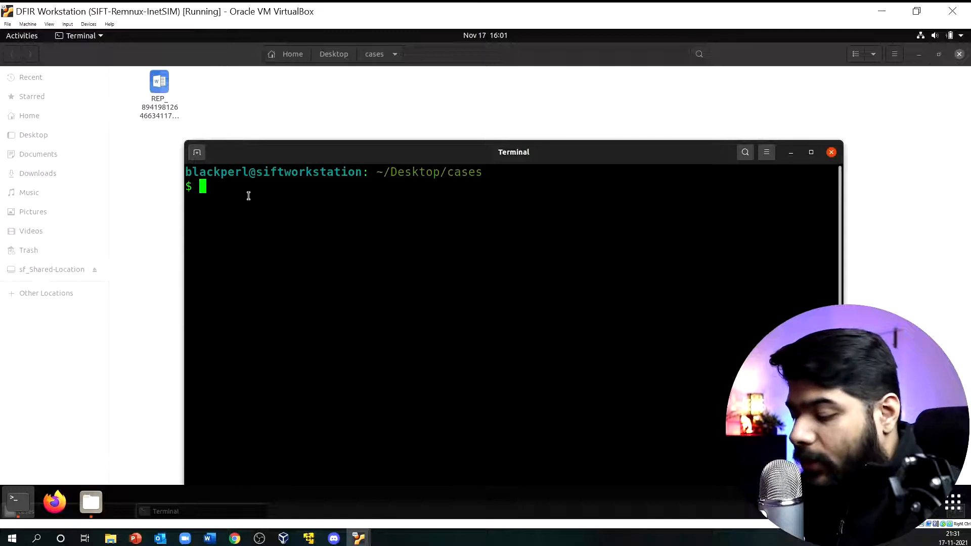
Step: Run olevba without arguments to display its usage options, and reposition the terminal so the whole listing is readable
text(olevba)
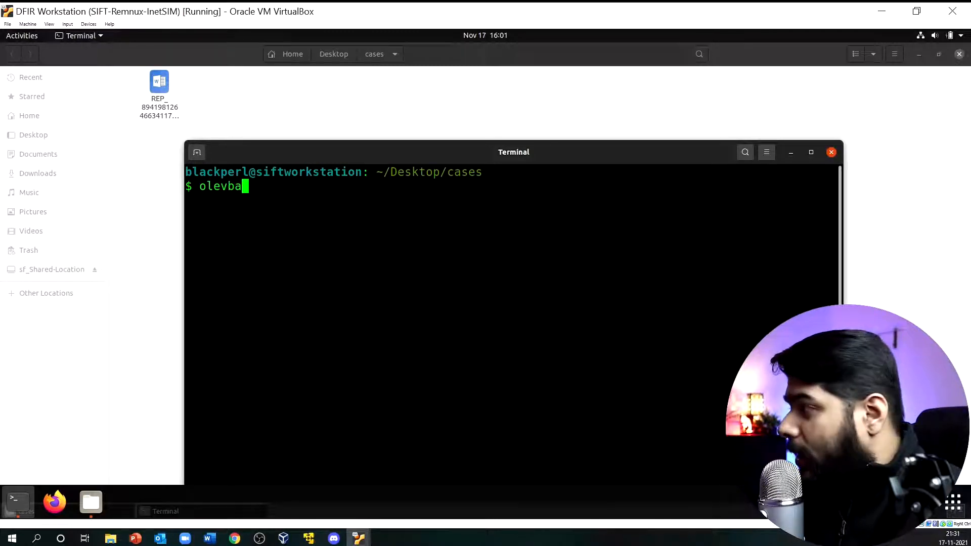
key(Return)
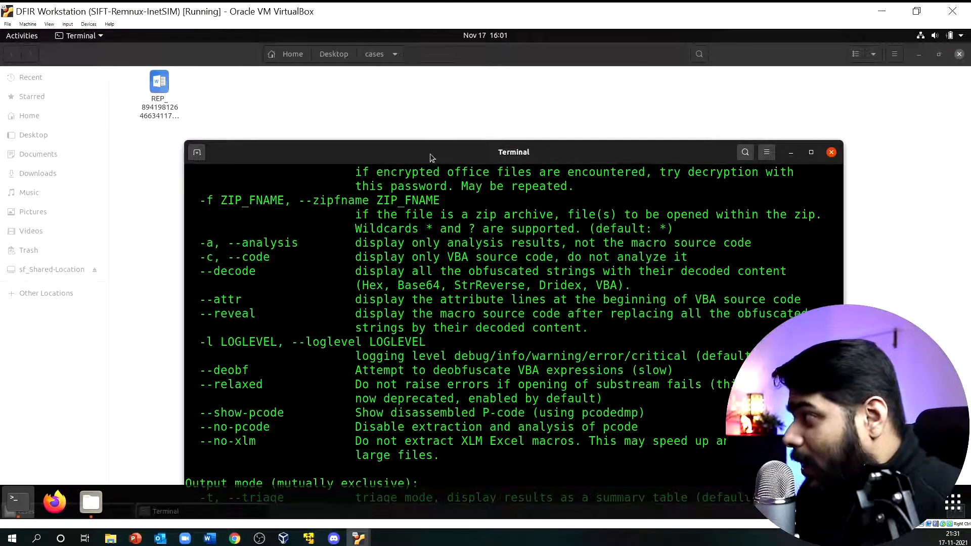
drag(430, 153, 255, 64)
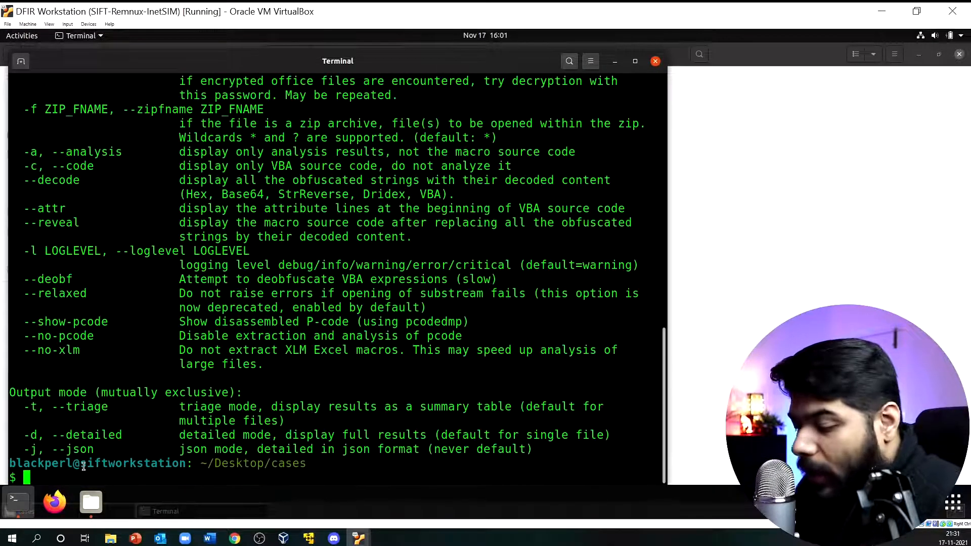
Step: Clear the terminal and run olevba on REP_89419812646634117.doc
text(clear)
key(Return)
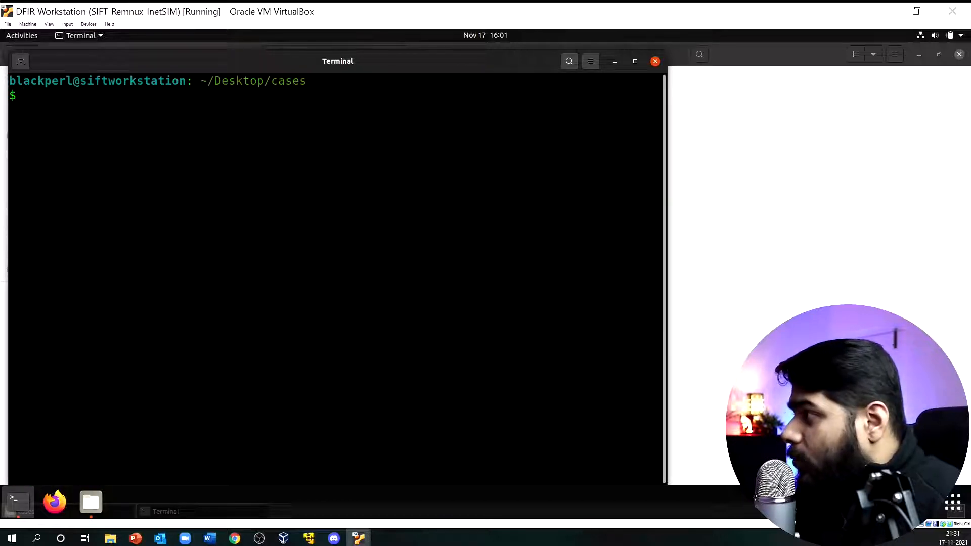
key(Up)
key(Up)
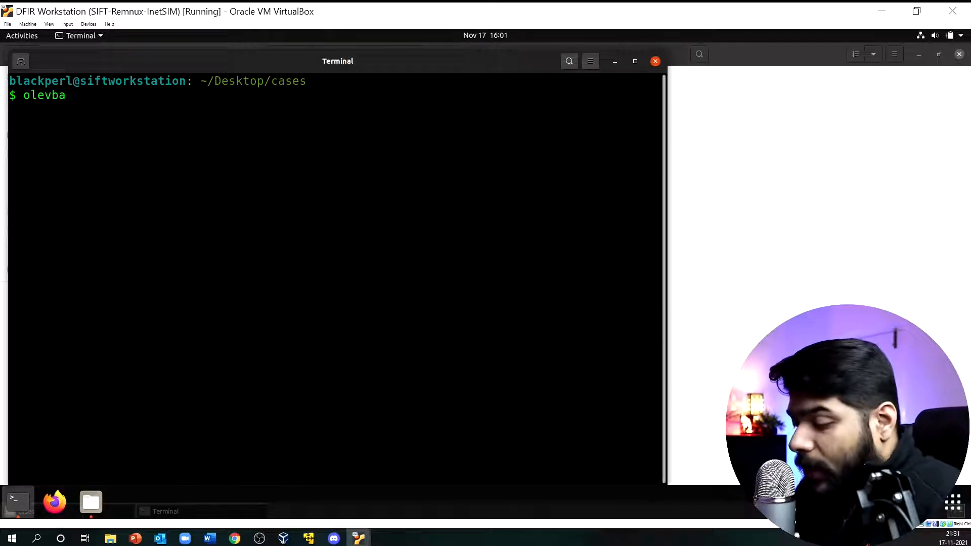
text(R)
key(Tab)
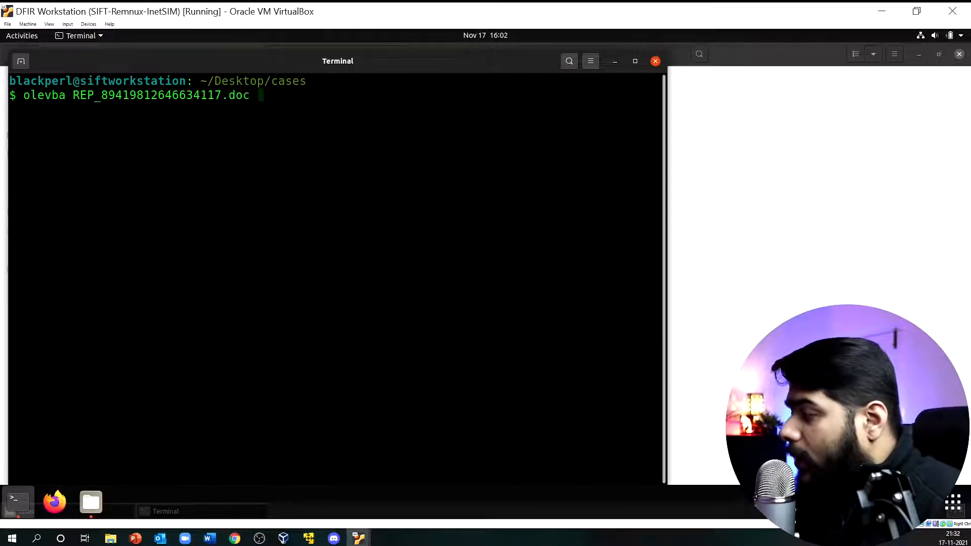
key(Return)
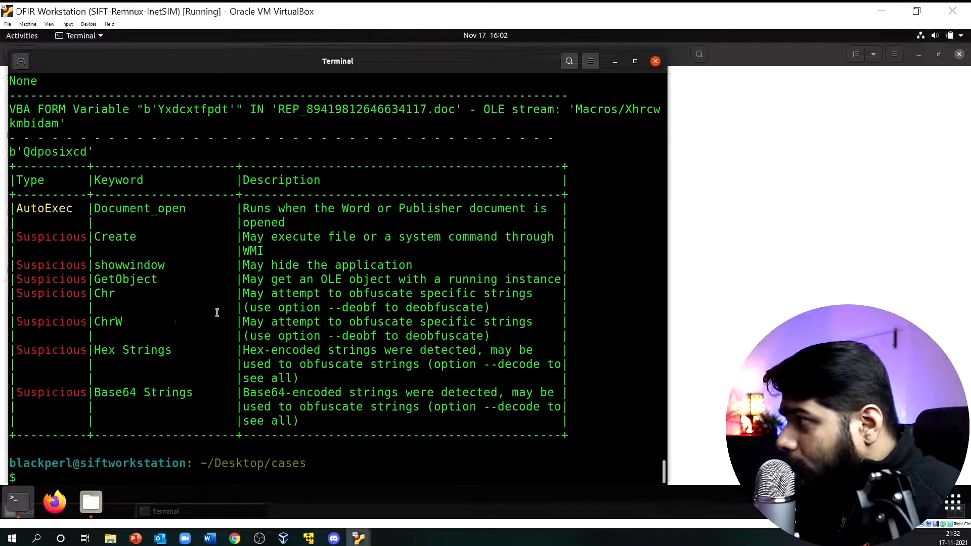
Step: Examine the VBA form strings, their OLE stream paths and the form variables in the olevba output
scroll(131, 331, up, 4)
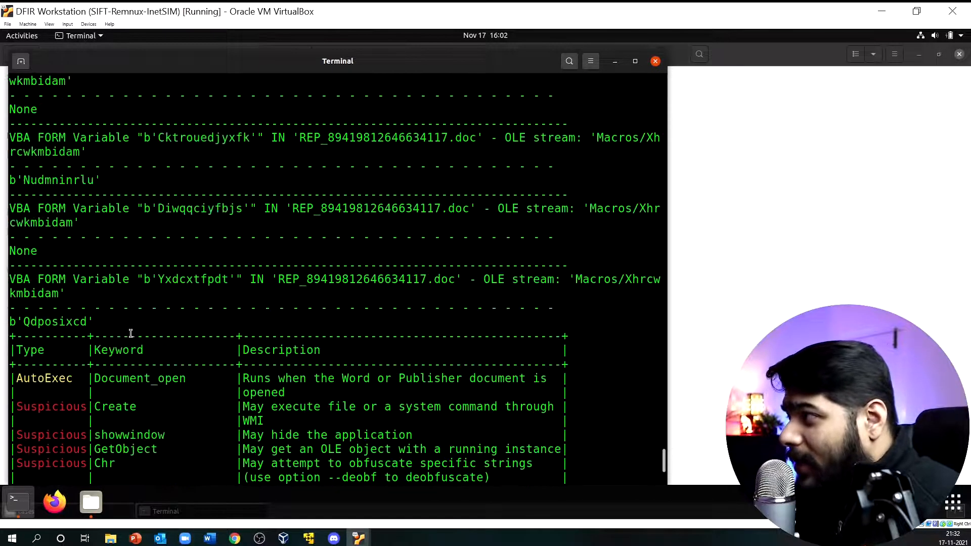
scroll(130, 334, up, 7)
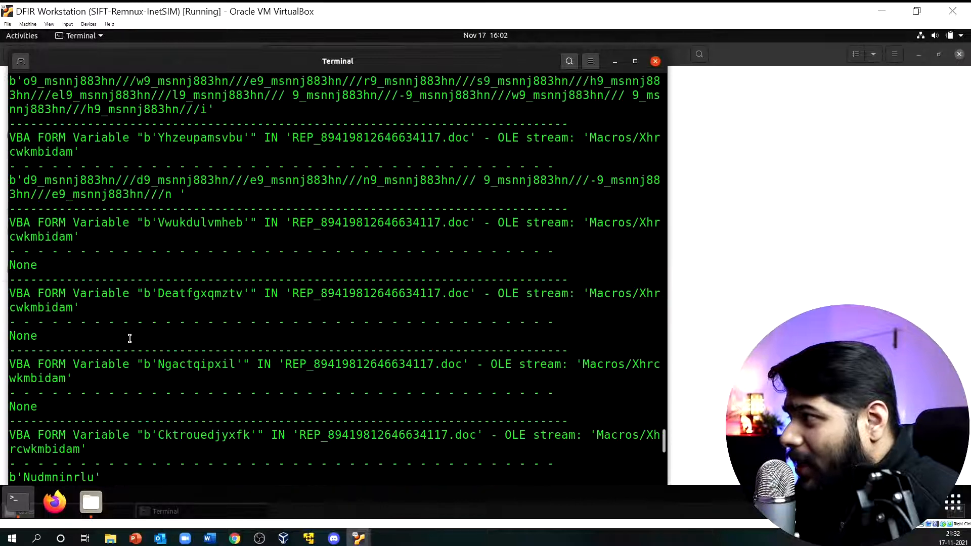
scroll(130, 338, up, 15)
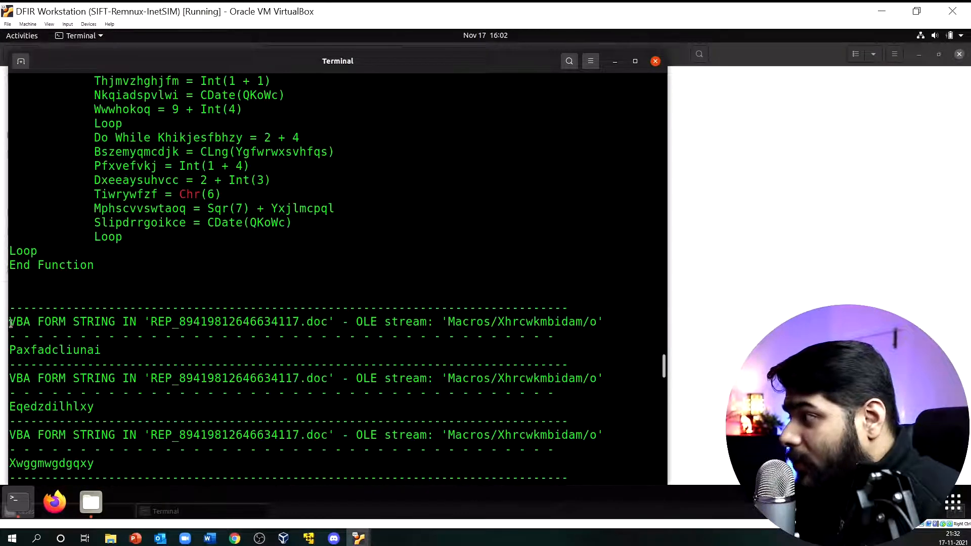
drag(10, 322, 115, 323)
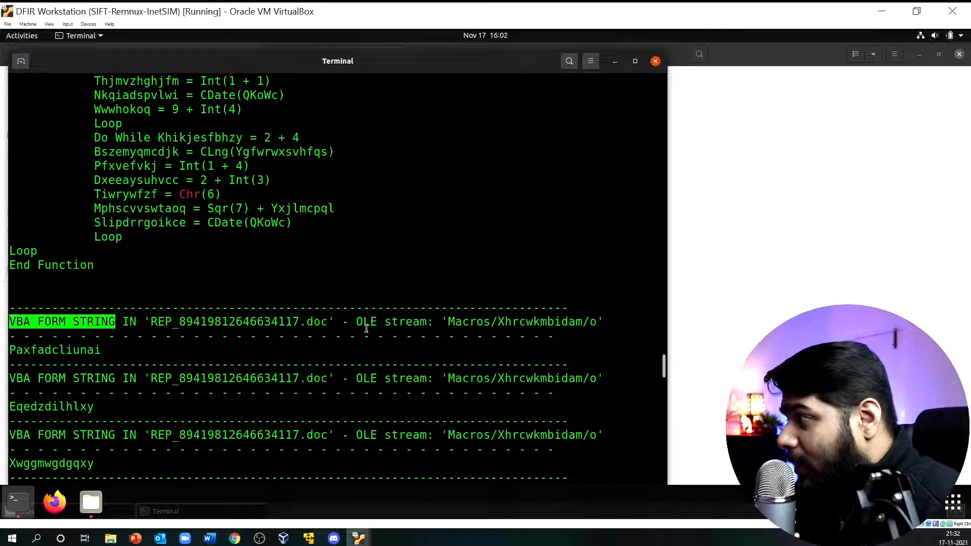
drag(356, 322, 577, 436)
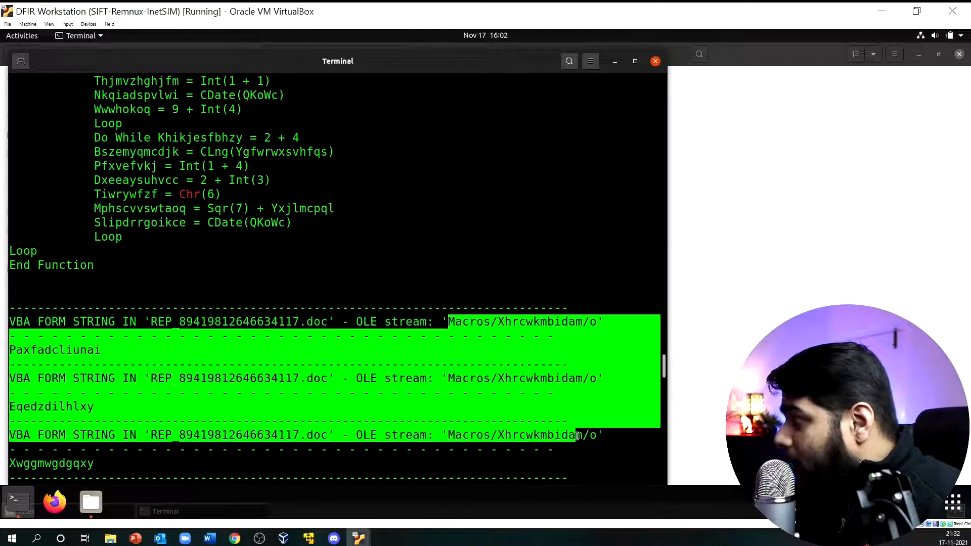
scroll(515, 398, down, 3)
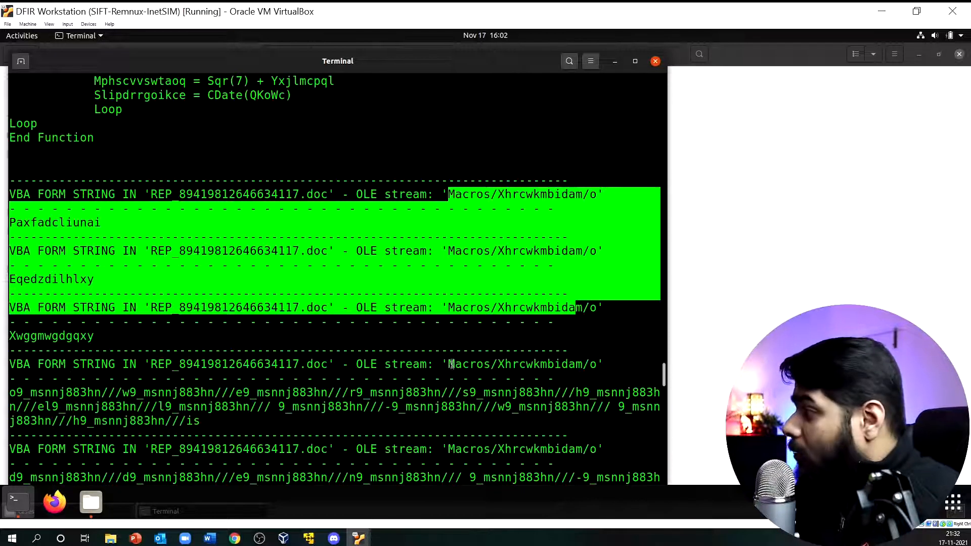
drag(450, 363, 461, 364)
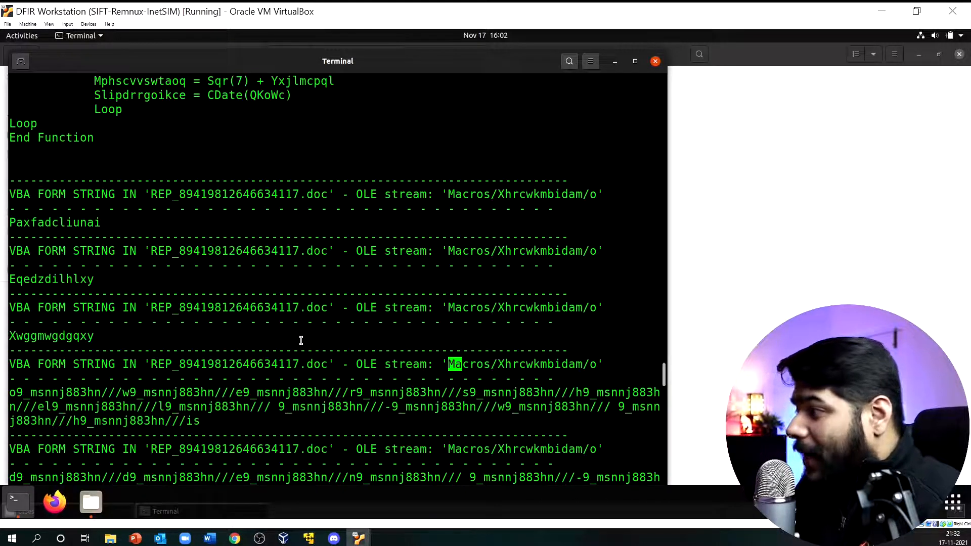
scroll(289, 350, down, 2)
scroll(288, 351, down, 1)
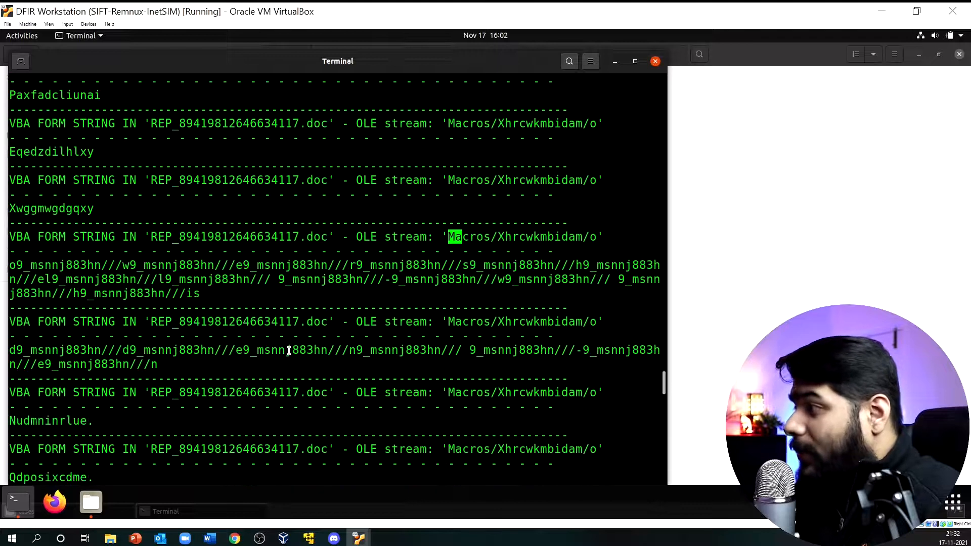
scroll(289, 350, down, 1)
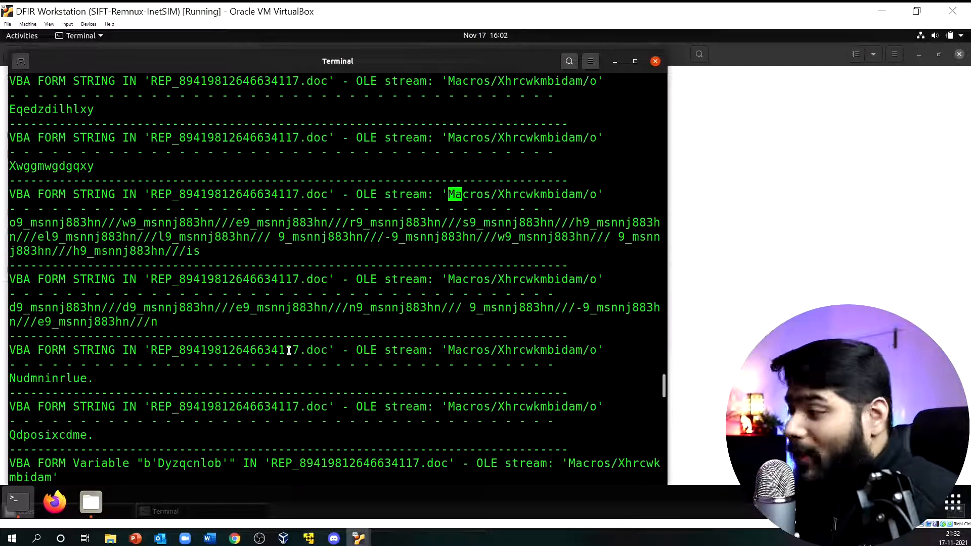
scroll(288, 350, down, 15)
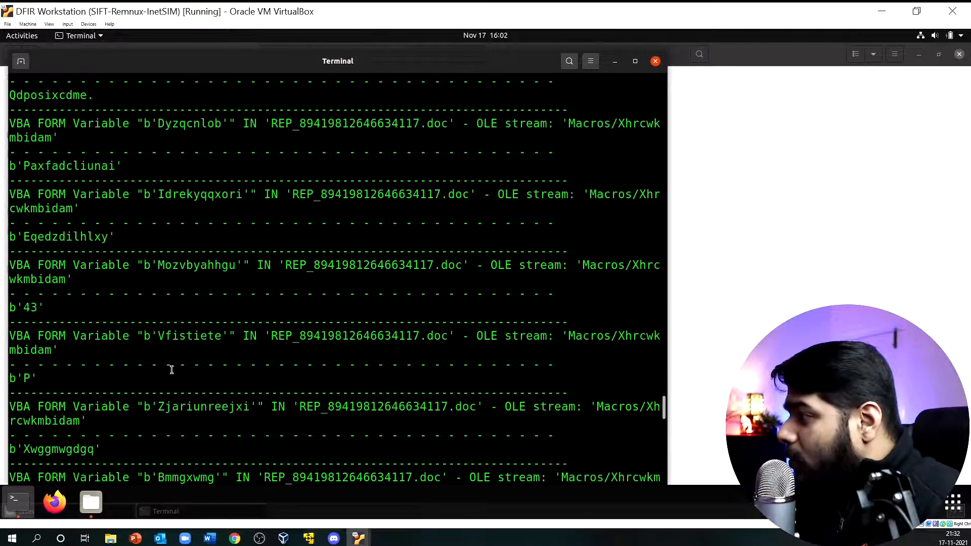
Step: Review the keyword summary table at the end of the olevba output, including the suspicious entries and the Hex and Base64 strings
scroll(169, 376, down, 15)
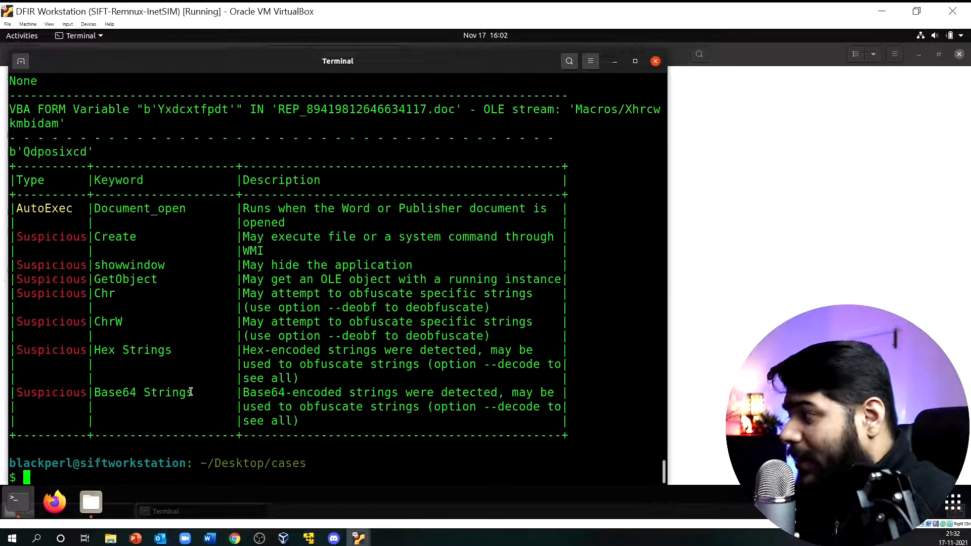
drag(191, 392, 121, 393)
click(100, 353)
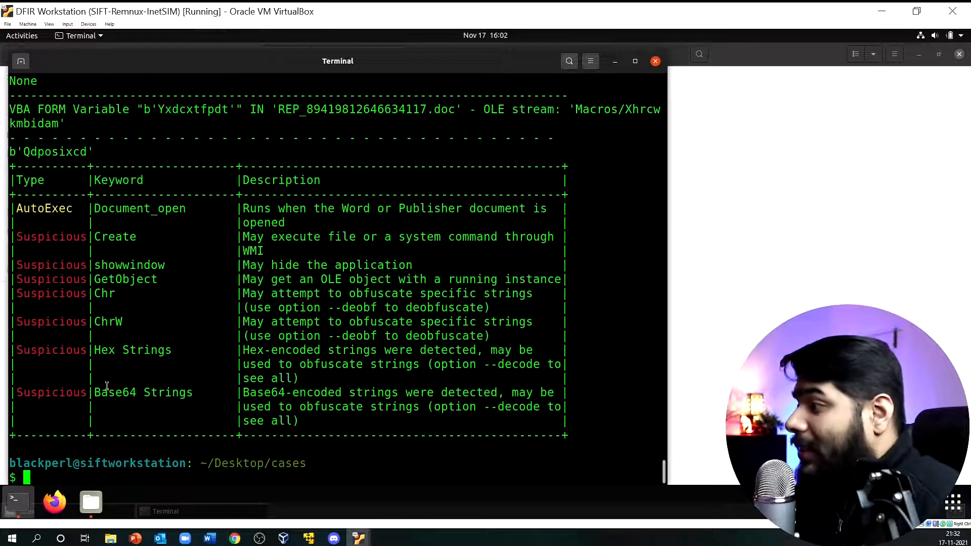
drag(86, 395, 15, 237)
click(116, 302)
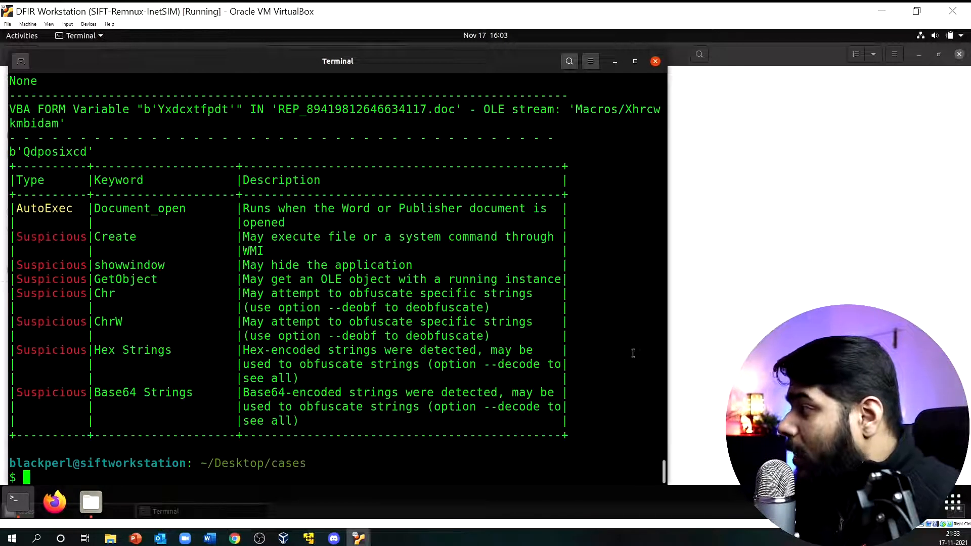
Step: Inspect the source code of the Yokxdhzeadumj.bas macro for obfuscated variable names, and return to the end of the output
drag(664, 473, 657, 110)
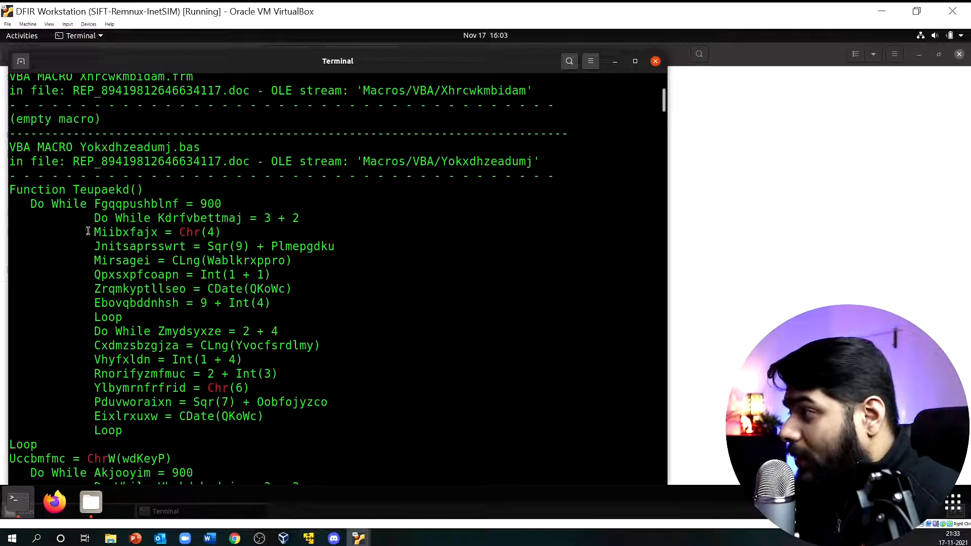
scroll(90, 264, down, 5)
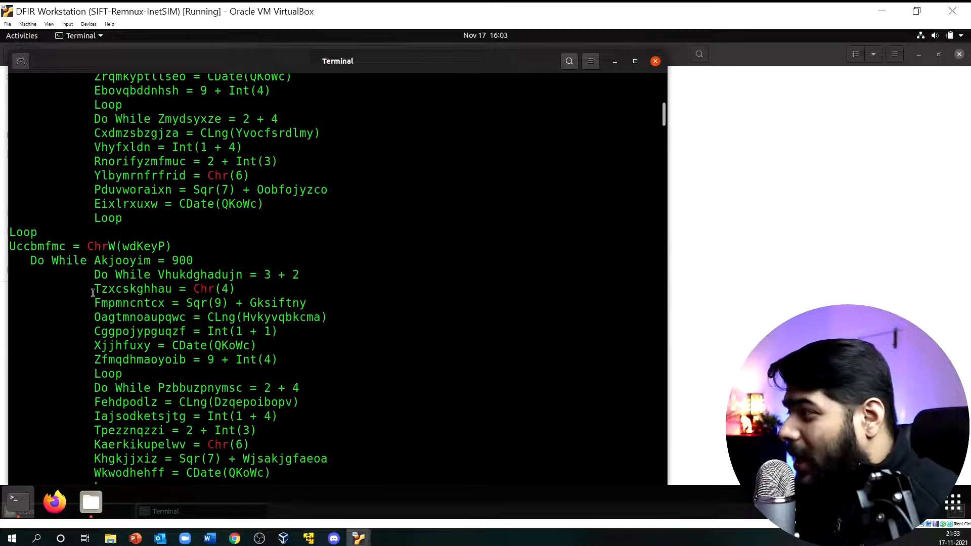
drag(100, 289, 171, 289)
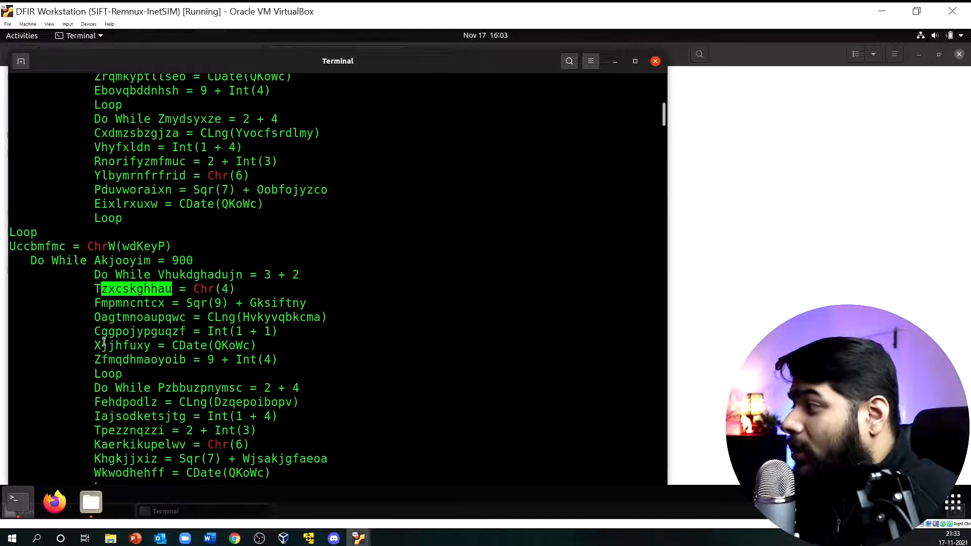
scroll(102, 344, down, 6)
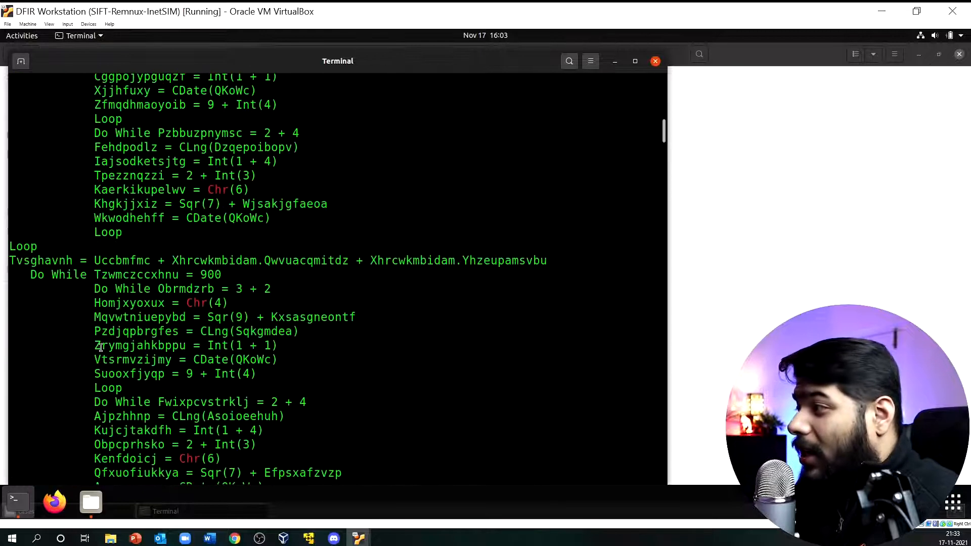
drag(96, 304, 167, 303)
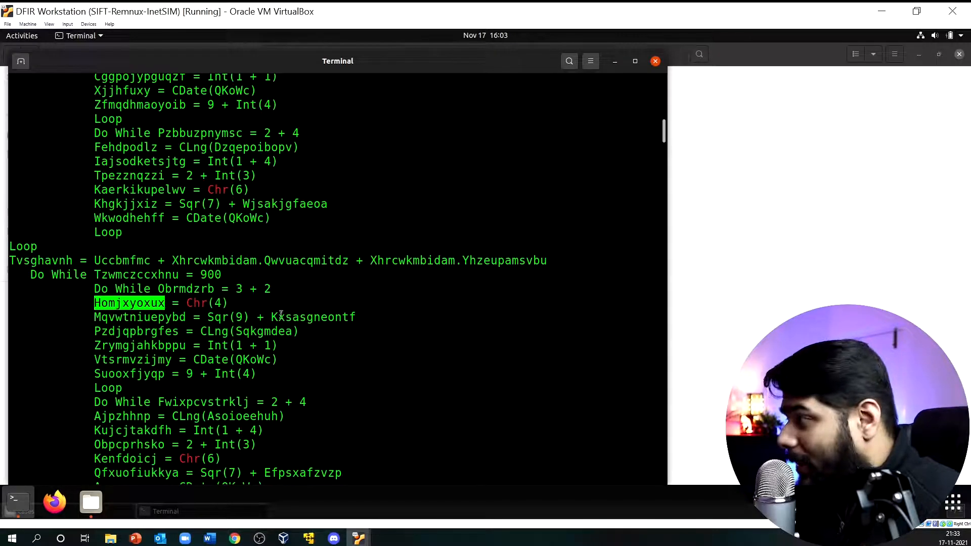
drag(666, 131, 638, 475)
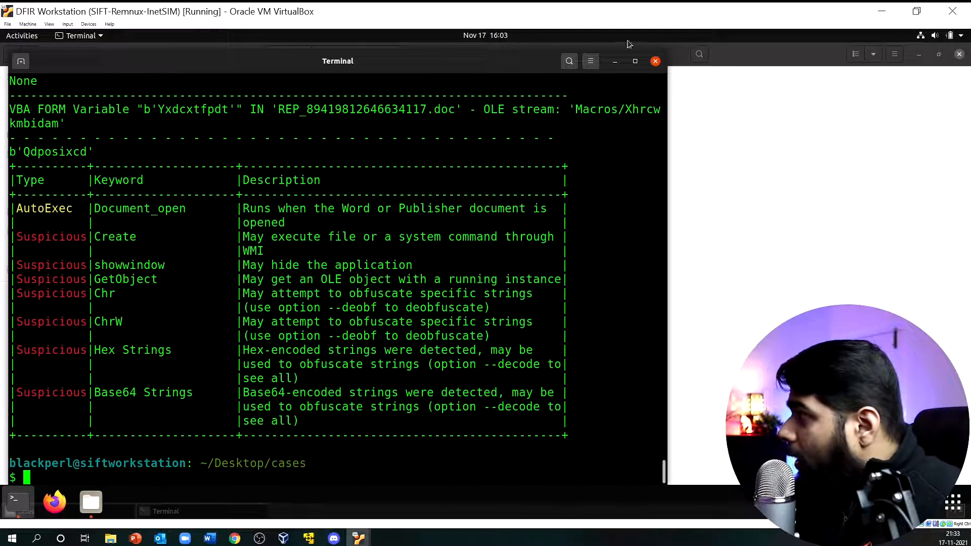
Step: Close the terminal and open a fresh one in the cases folder
click(656, 61)
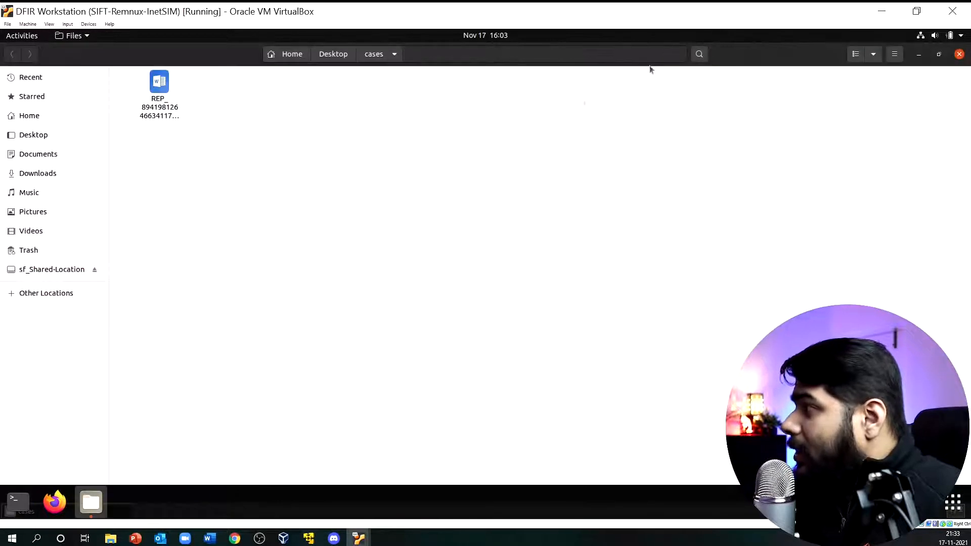
right_click(238, 201)
click(276, 275)
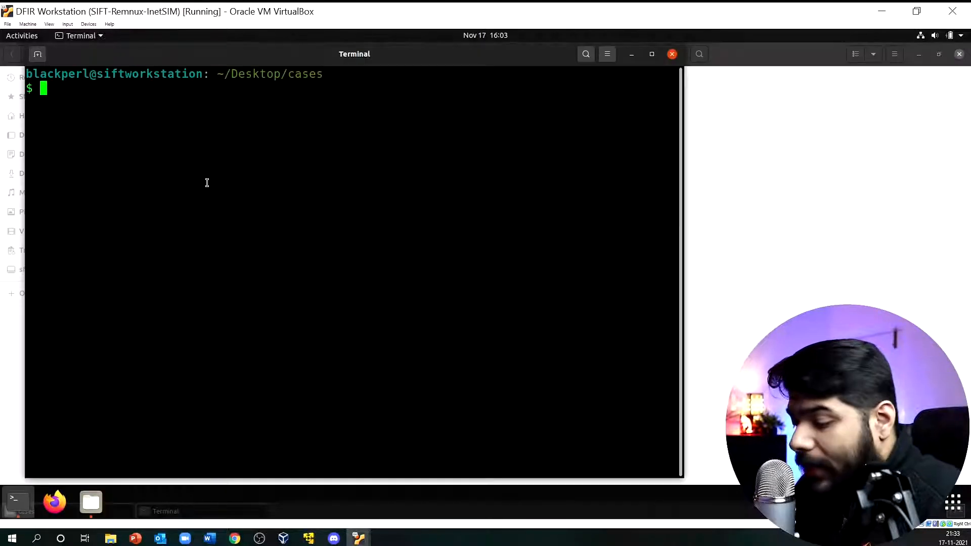
Step: Switch to the Win10 Sandbox virtual machine and open the Network and Sharing Center from its network settings
mouse_move(358, 538)
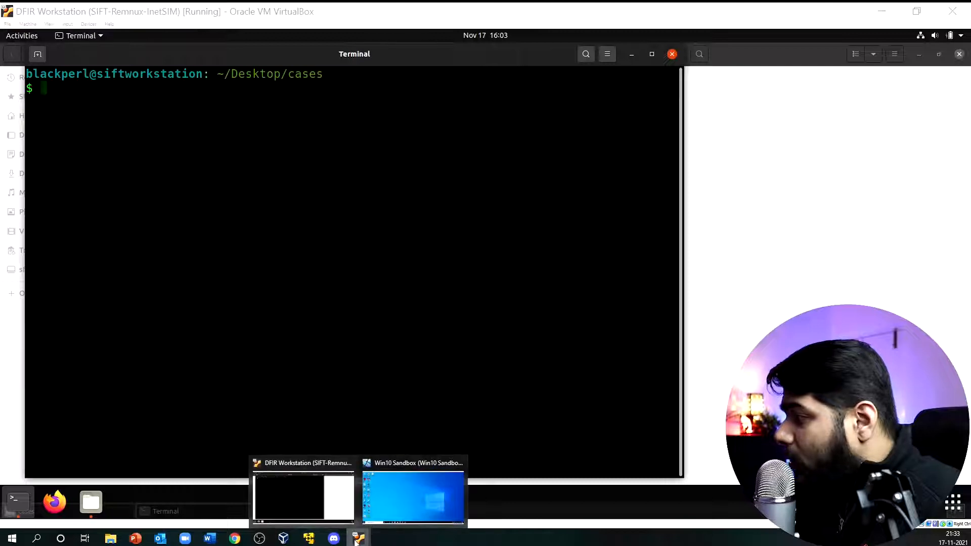
click(399, 494)
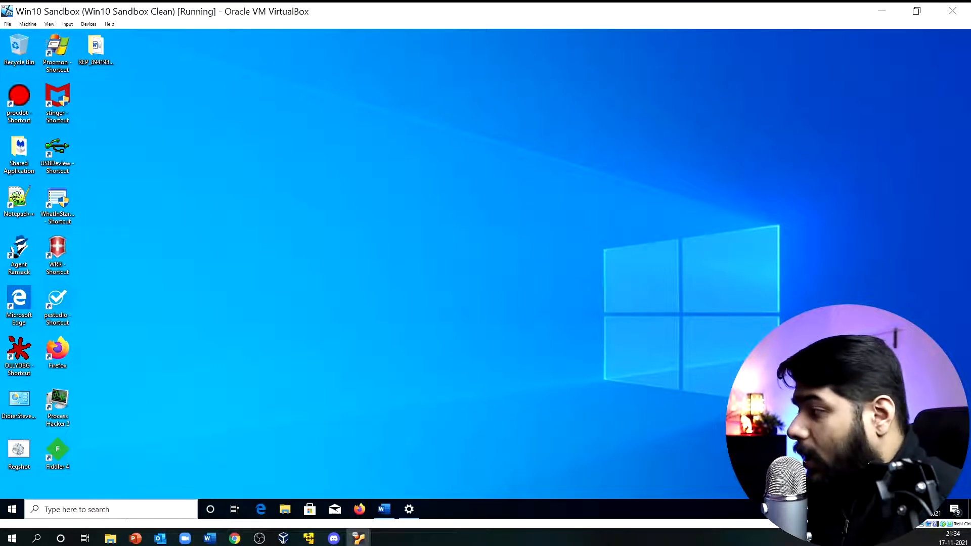
click(409, 509)
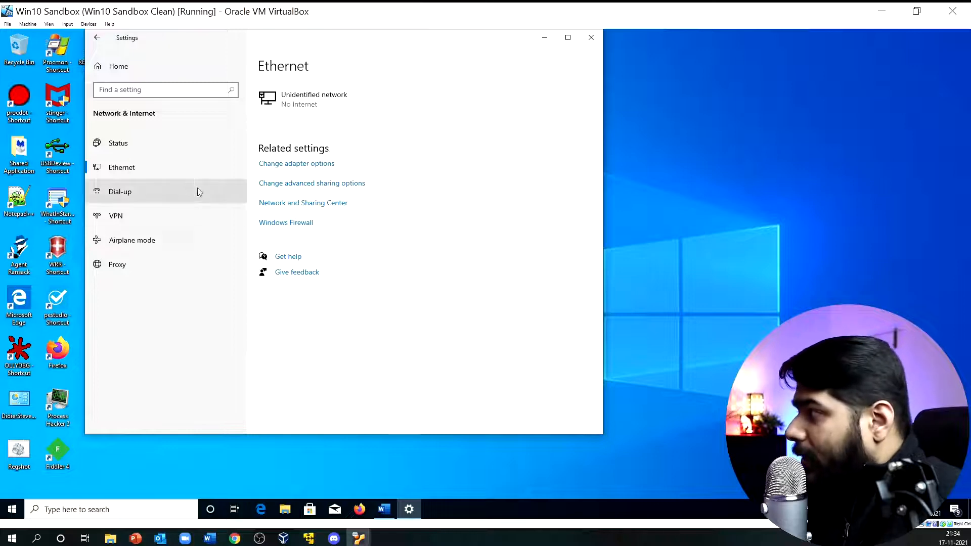
click(287, 205)
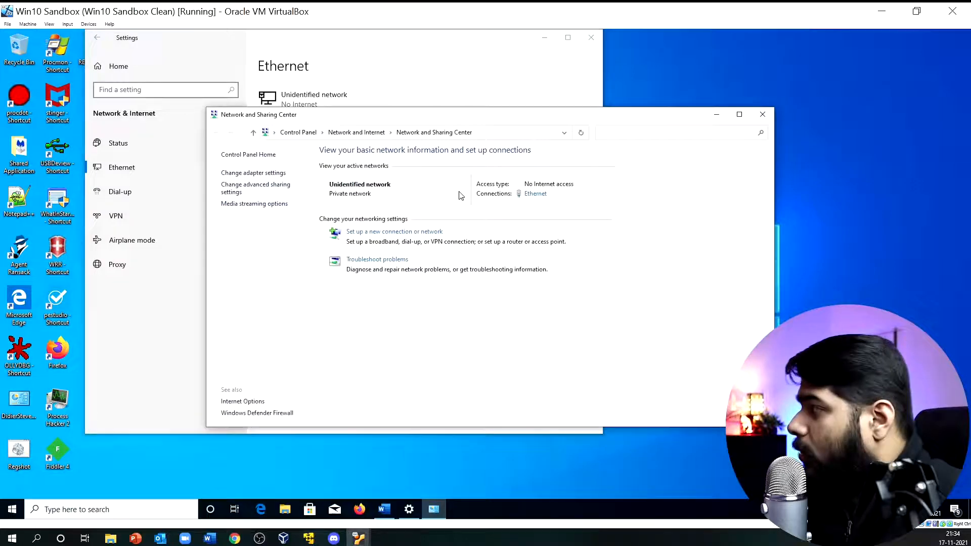
Step: Open the TCP/IPv4 properties of the Ethernet connection to check its IP and DNS server settings
click(535, 193)
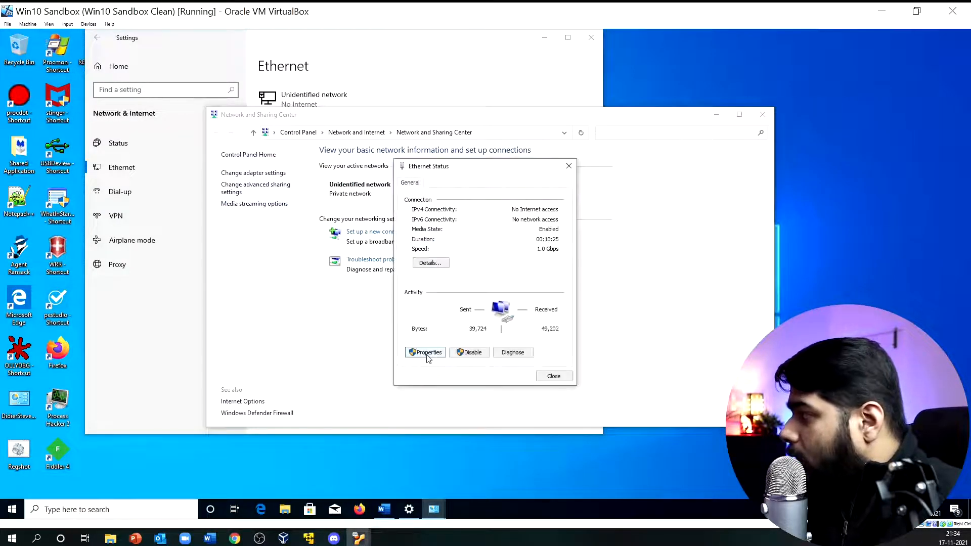
click(427, 353)
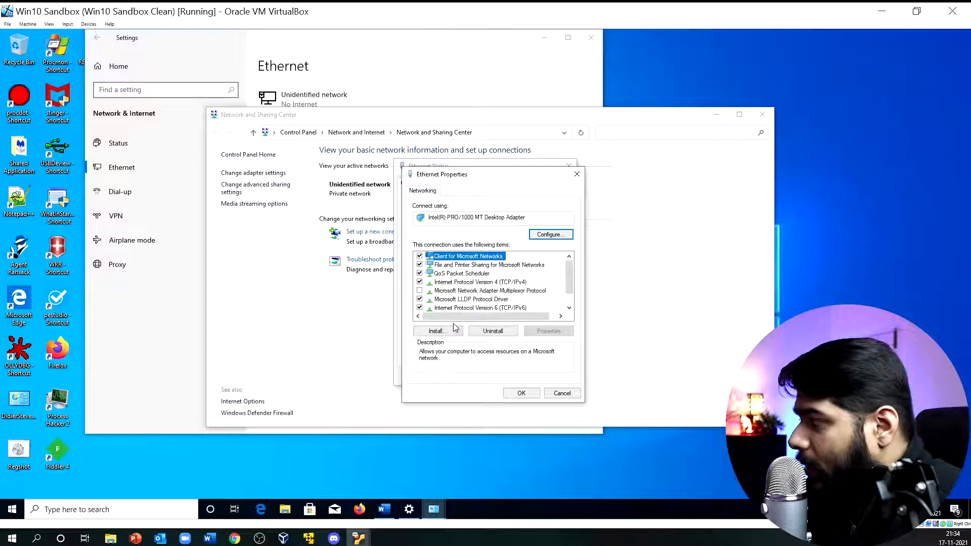
double_click(473, 282)
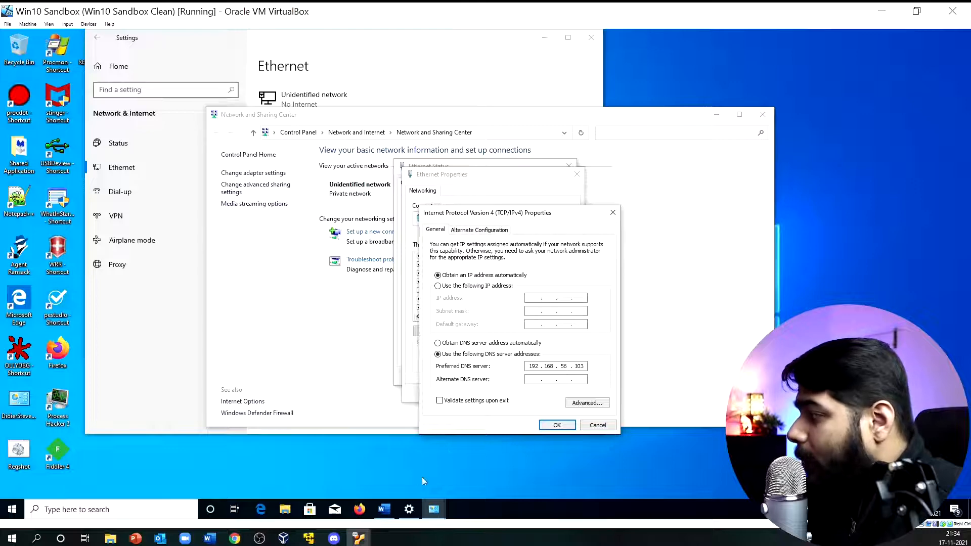
Step: Switch to the DFIR Workstation virtual machine and run ifconfig to check the inet address of enp0s3
click(359, 539)
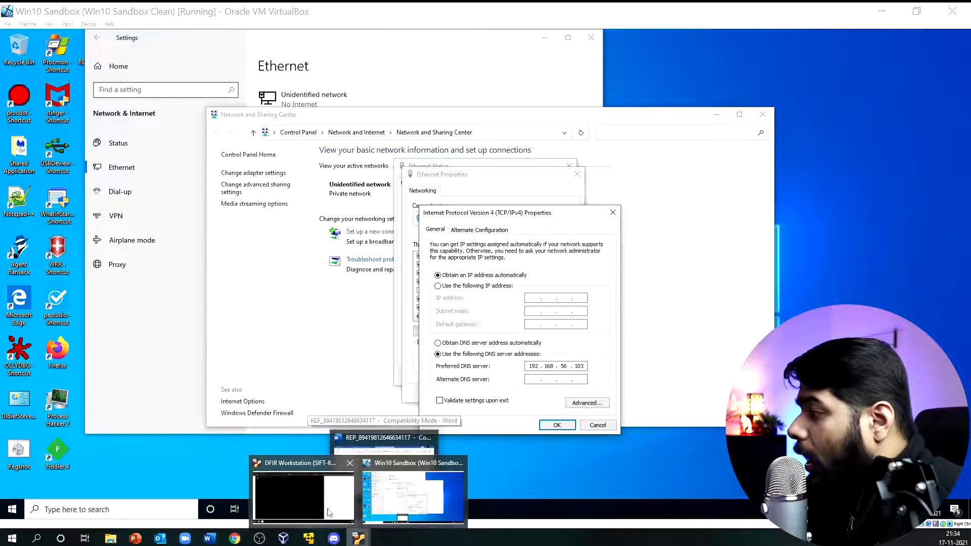
click(328, 512)
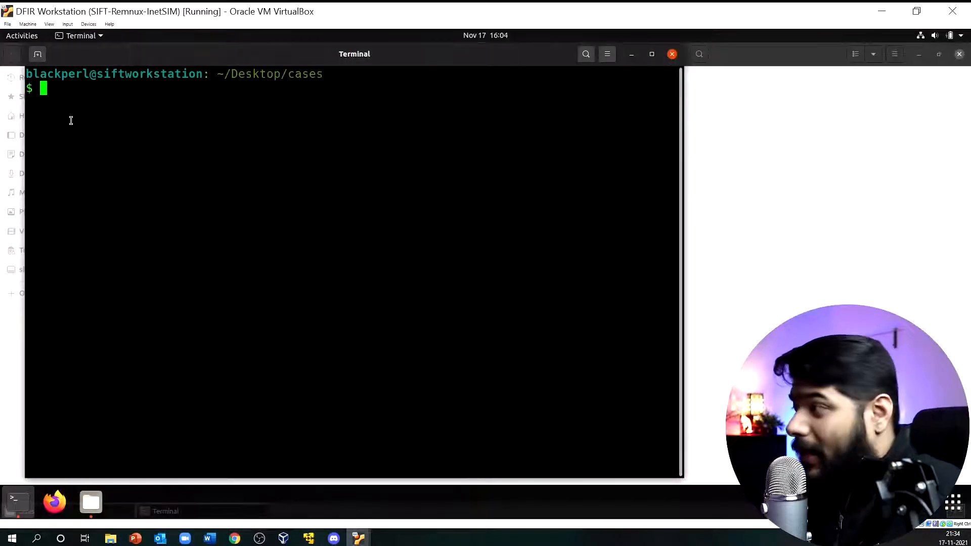
text(ir)
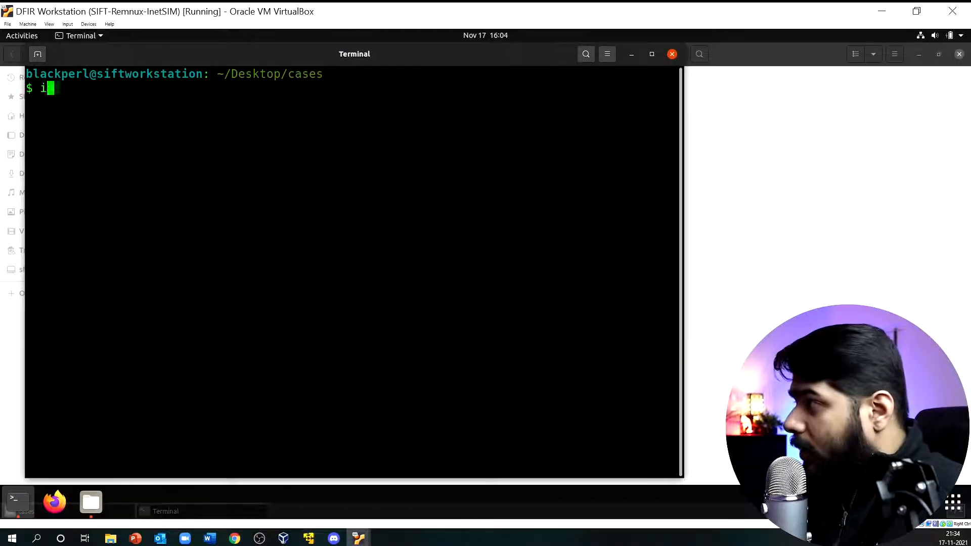
key(BackSpace)
text(fconfig)
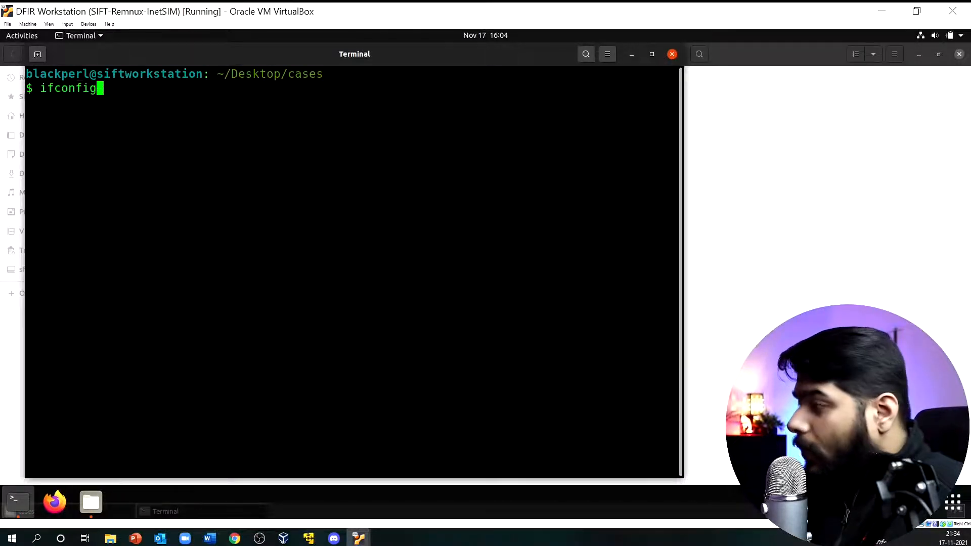
key(Return)
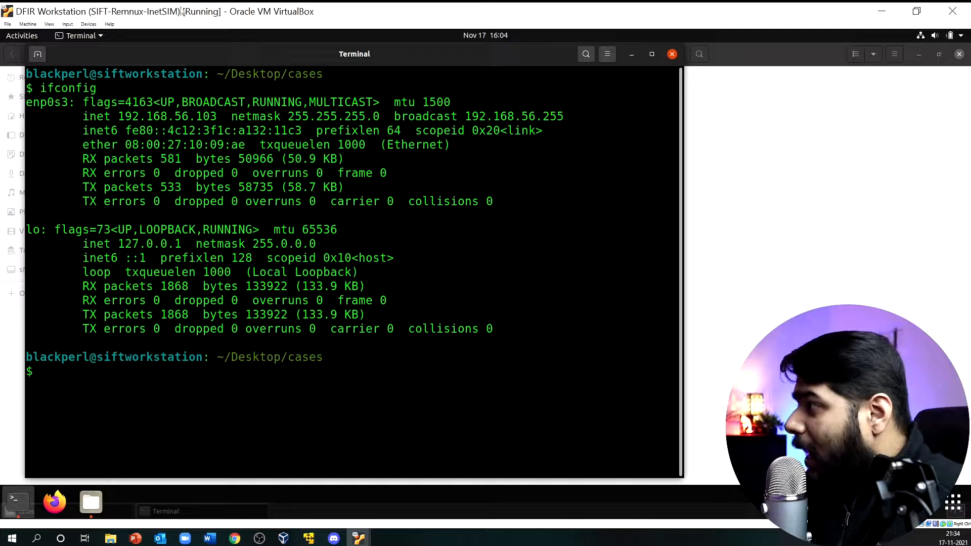
drag(217, 117, 120, 118)
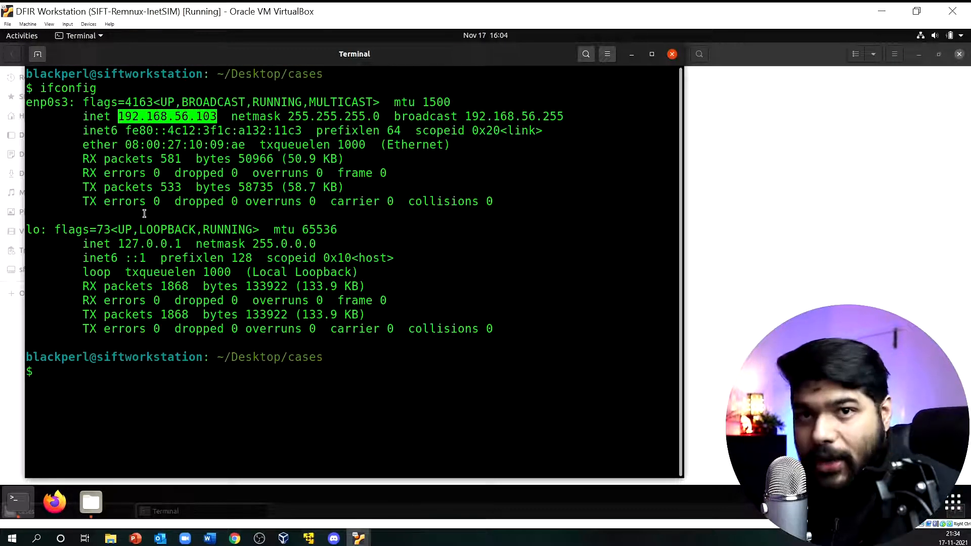
click(65, 365)
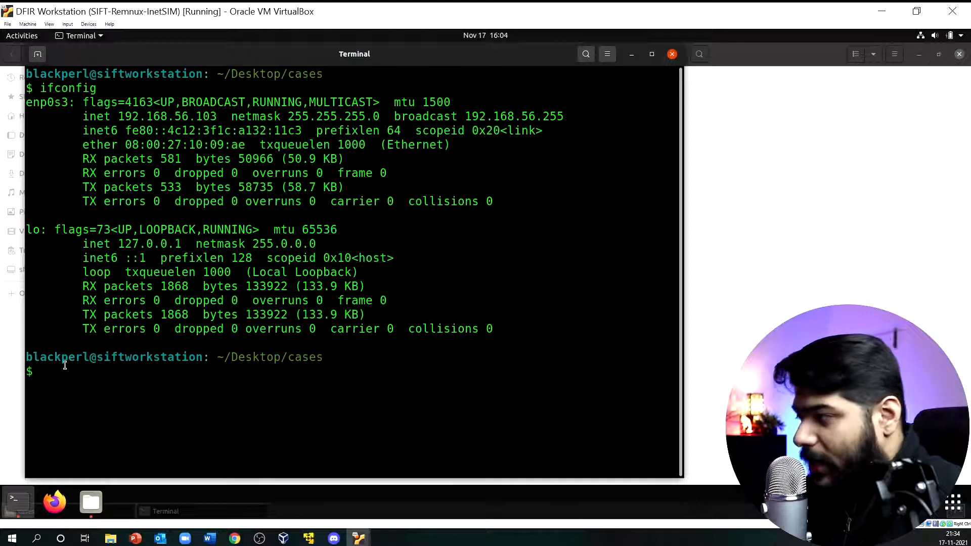
Step: Clear the terminal and start the internet service simulation with the inetsim command
text(clear)
key(Return)
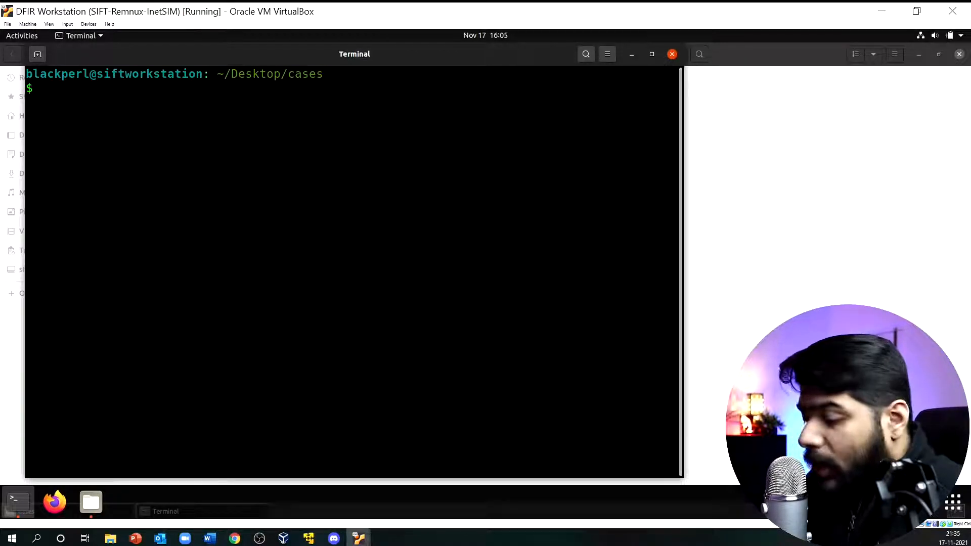
text(inets)
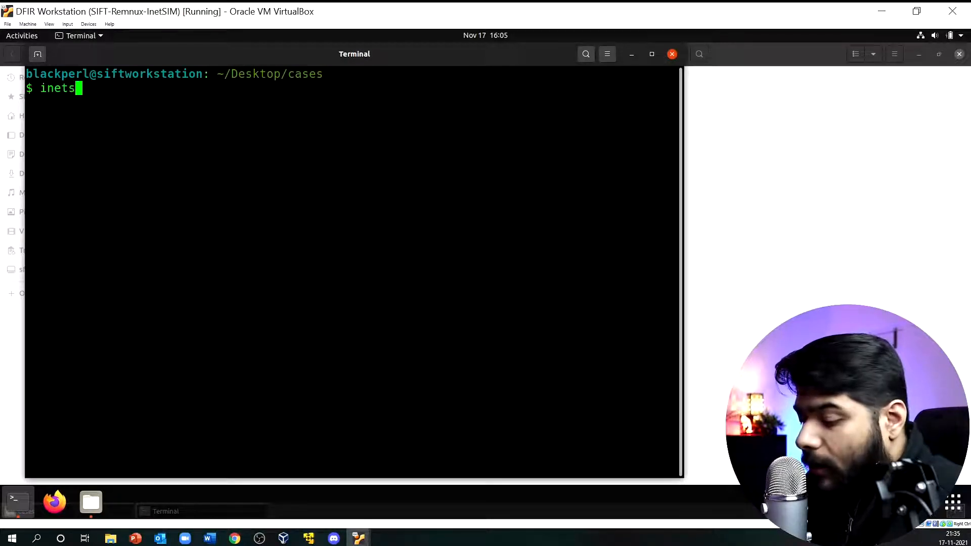
text(im)
key(Return)
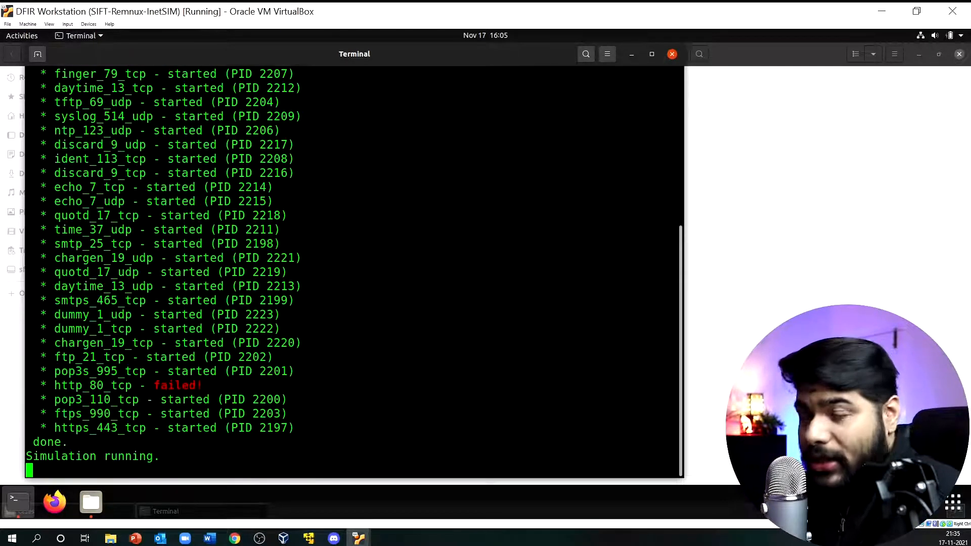
click(632, 54)
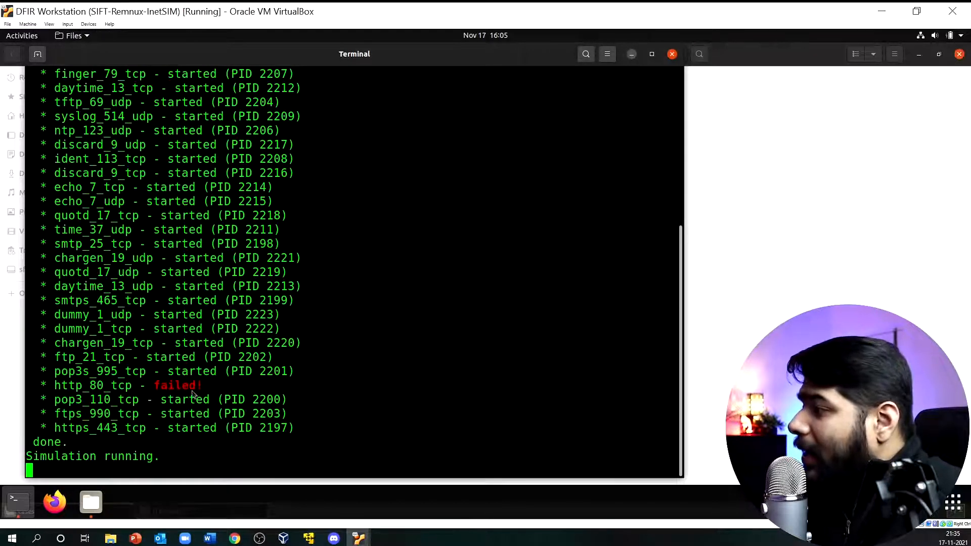
click(952, 502)
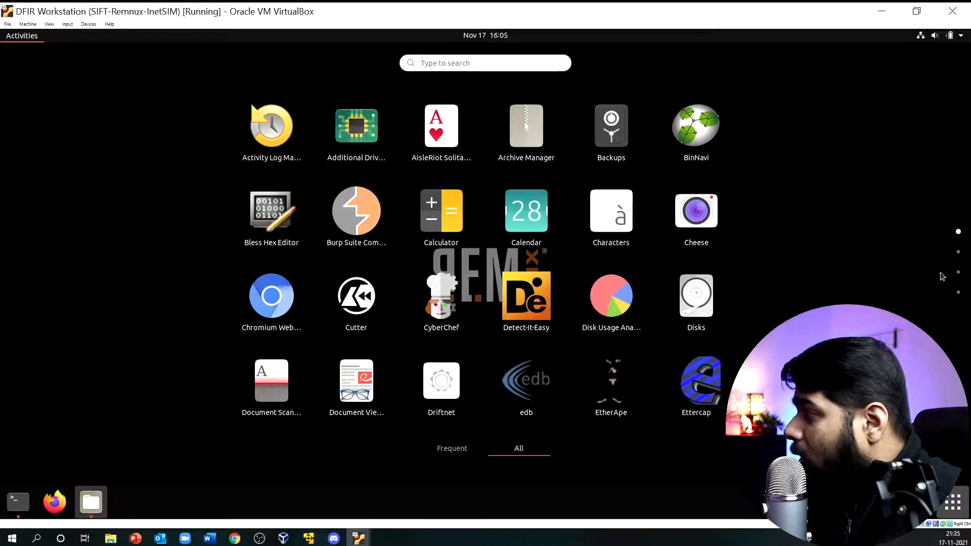
click(959, 273)
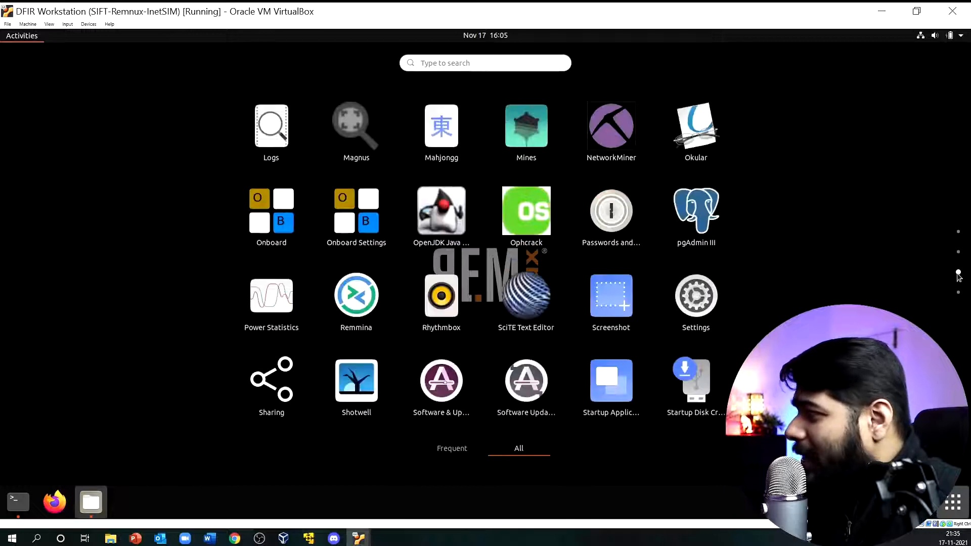
click(959, 293)
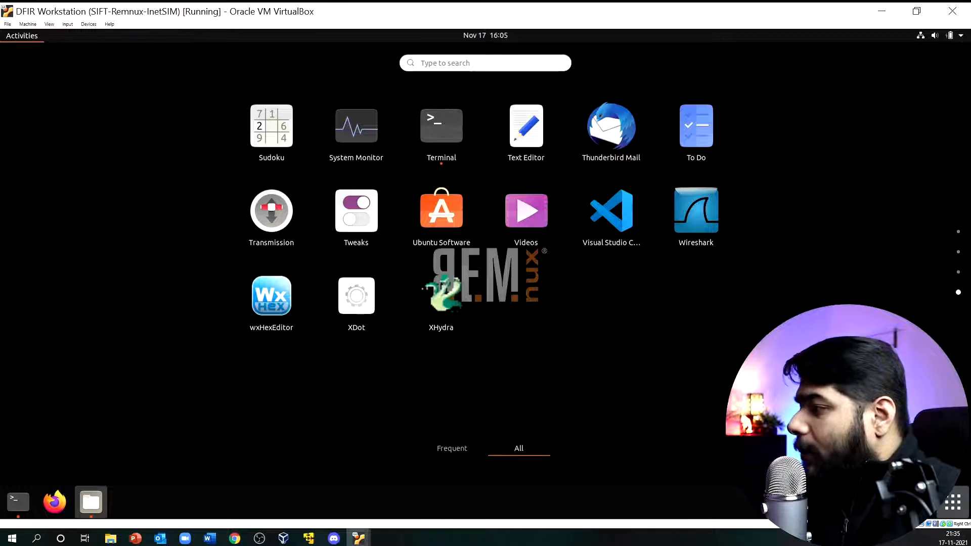
click(16, 503)
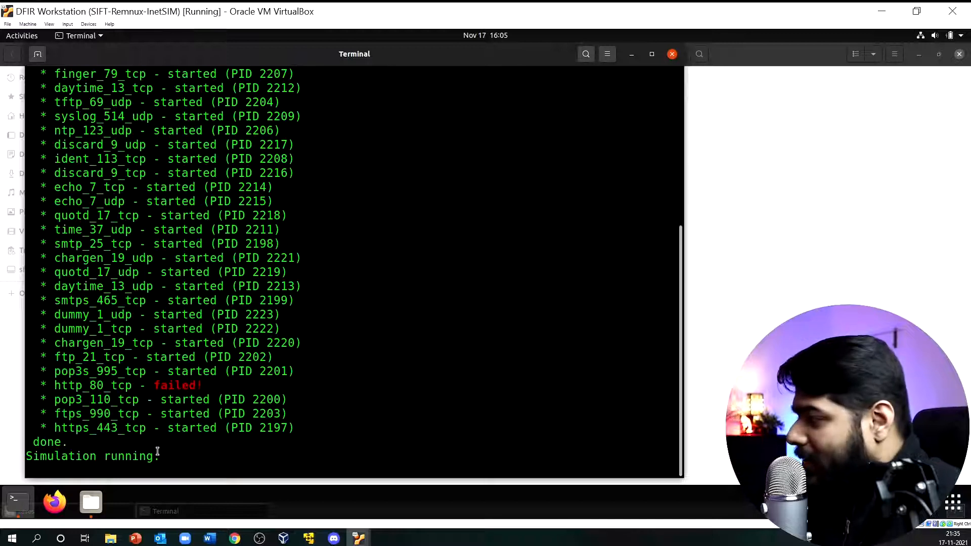
Step: Switch to the Win10 Sandbox virtual machine and close all the open network dialogs and the Settings window
click(358, 538)
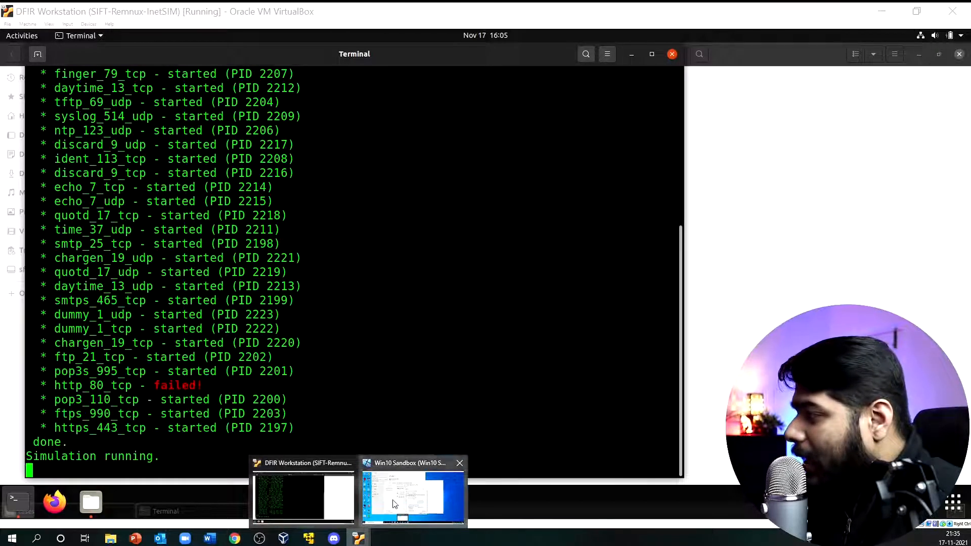
click(413, 497)
click(613, 213)
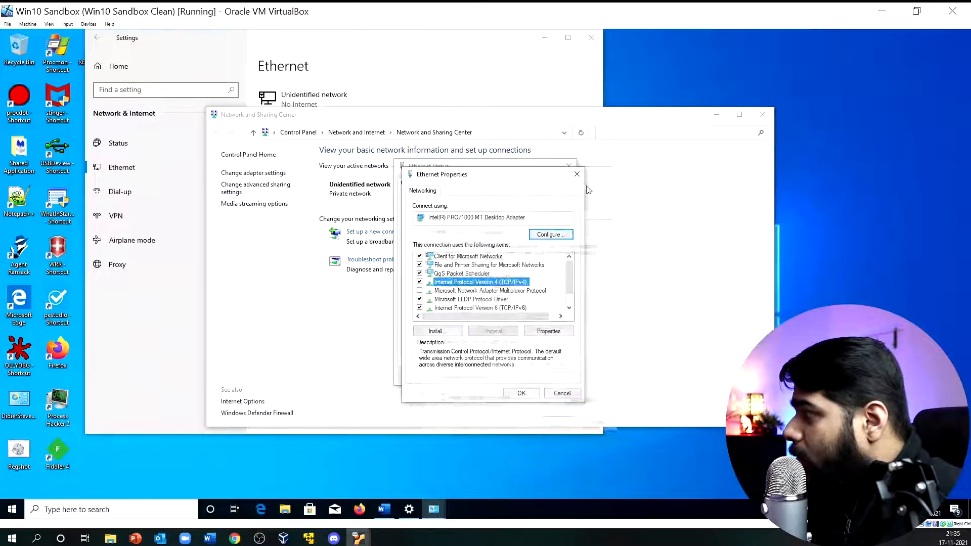
click(577, 174)
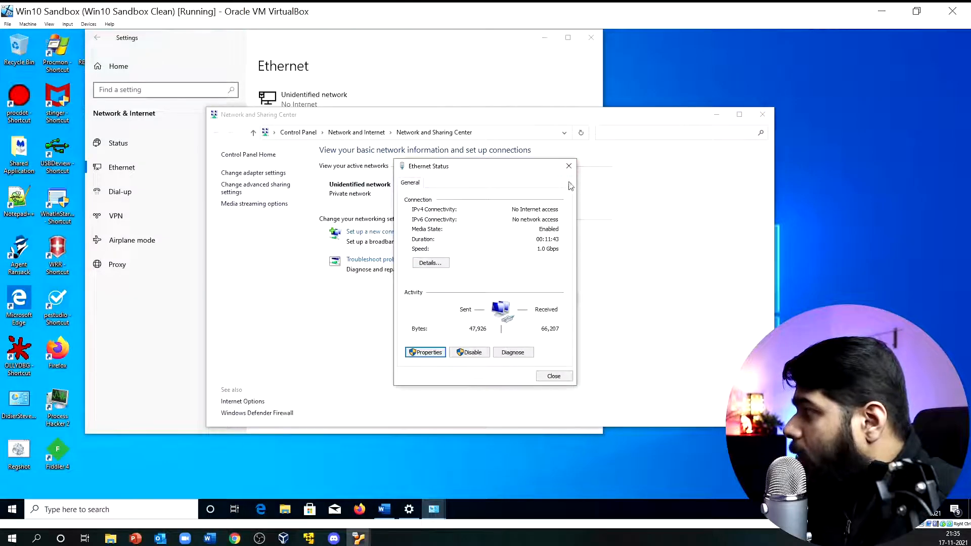
click(568, 166)
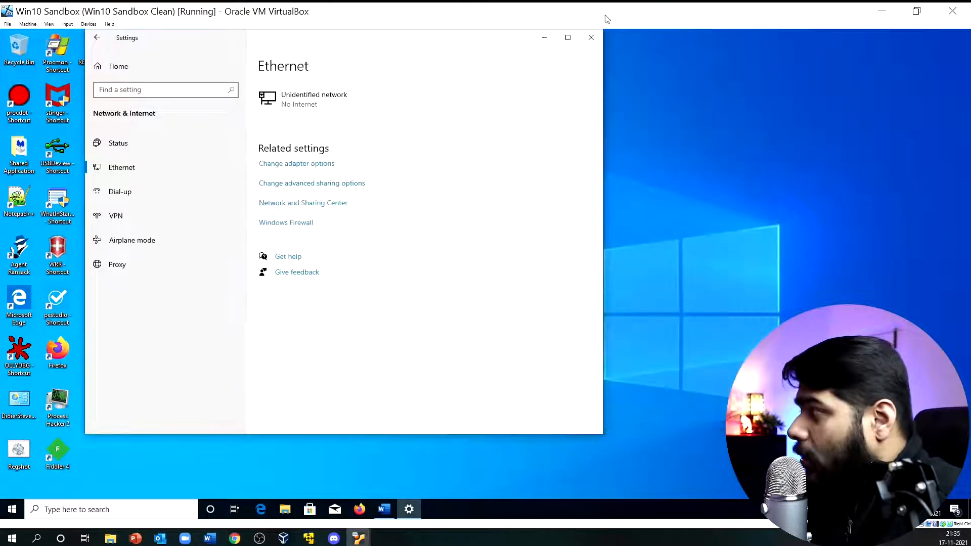
click(591, 37)
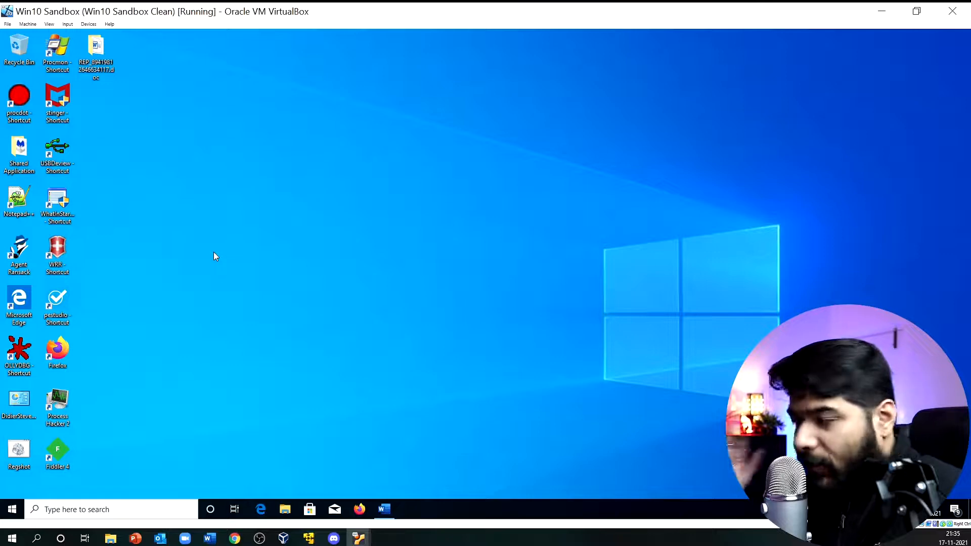
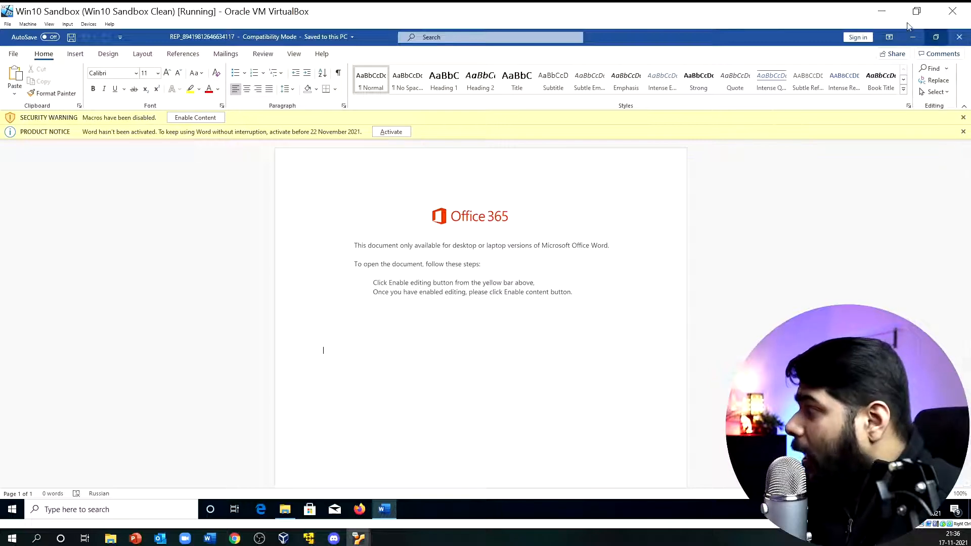
Step: Reduce the desktop to a smaller Word window by closing the folder window behind it, and launch Fiddler 4
click(935, 37)
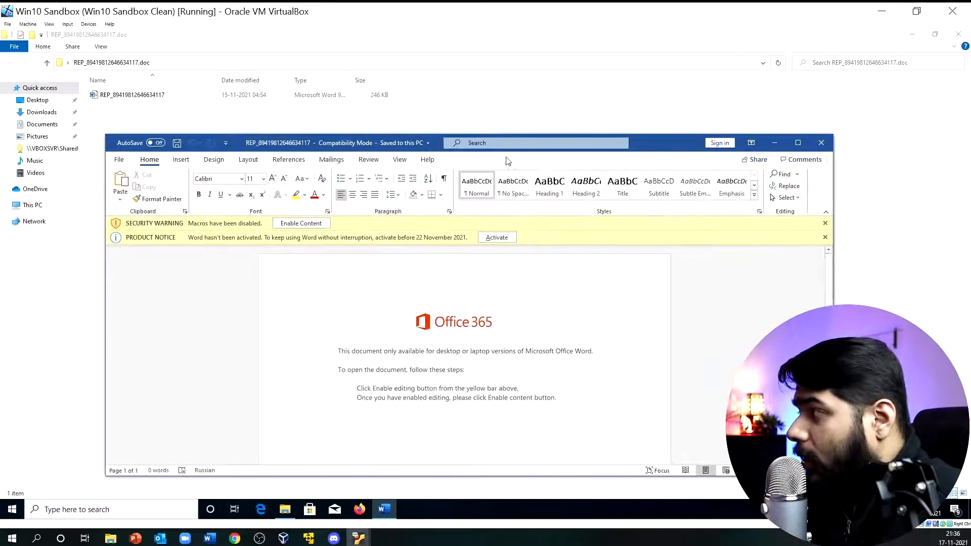
click(957, 34)
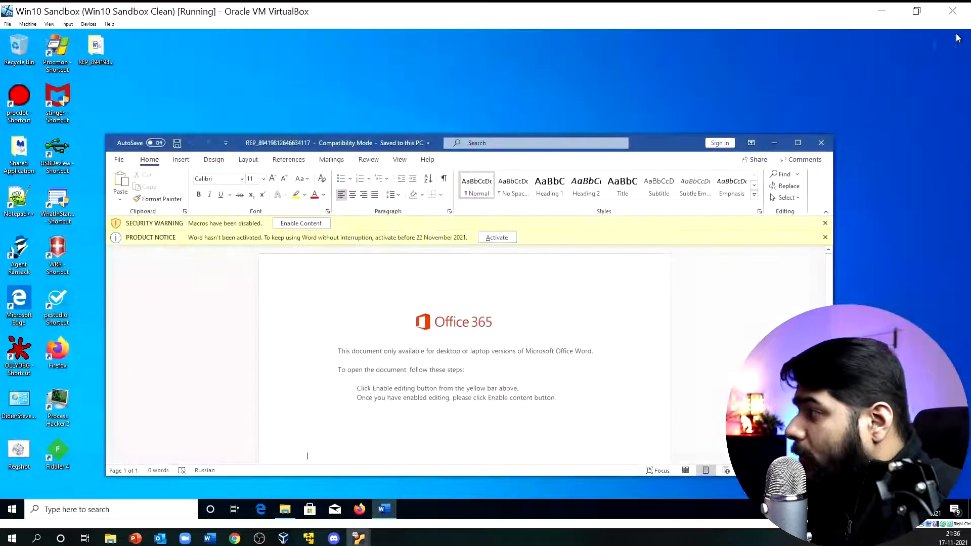
click(57, 458)
double_click(57, 457)
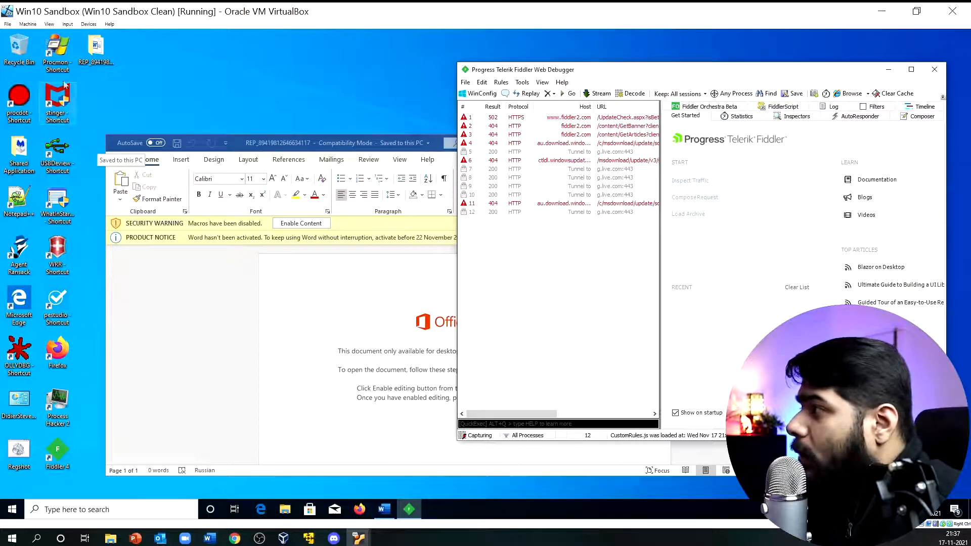
Step: Launch Process Monitor with elevated rights, and move and enlarge its window so the result and detail columns can be read
click(62, 63)
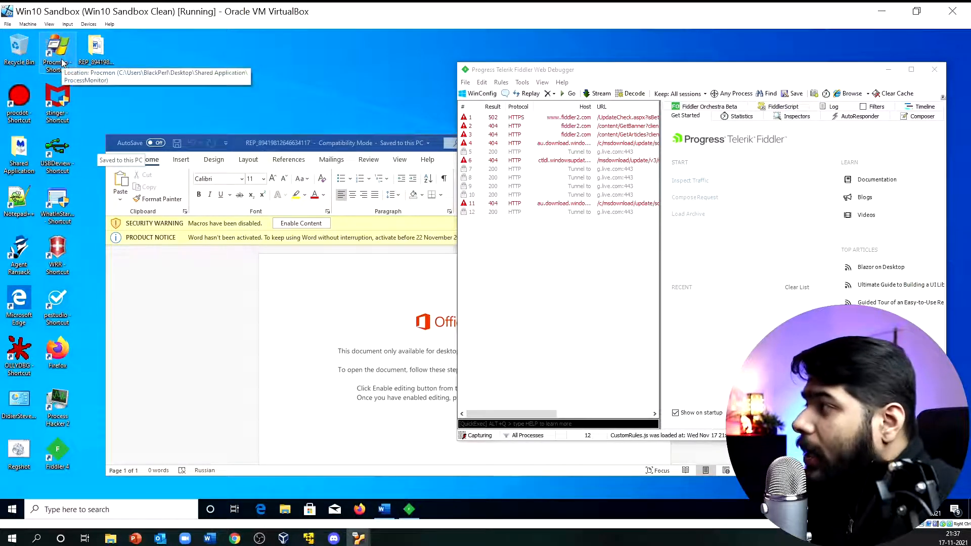
double_click(62, 63)
click(412, 343)
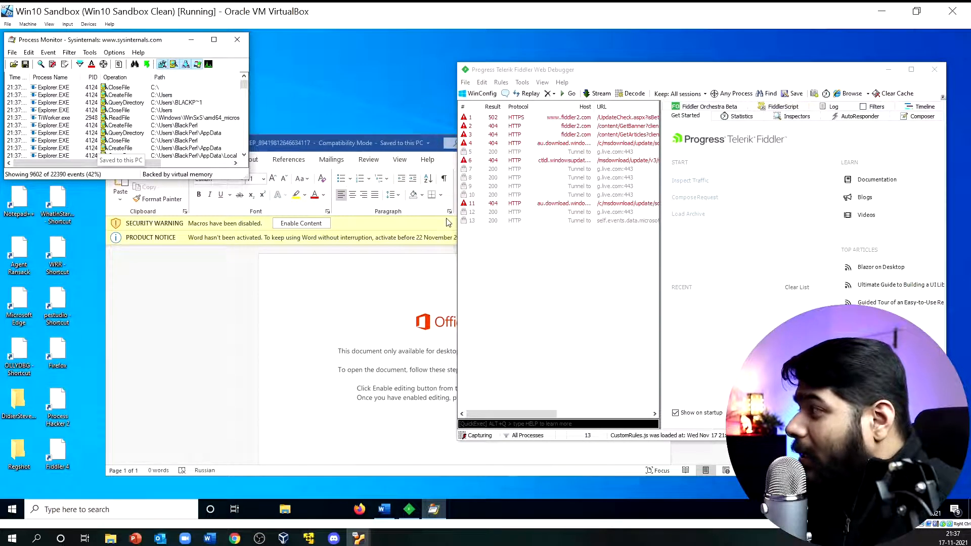
drag(84, 42, 447, 223)
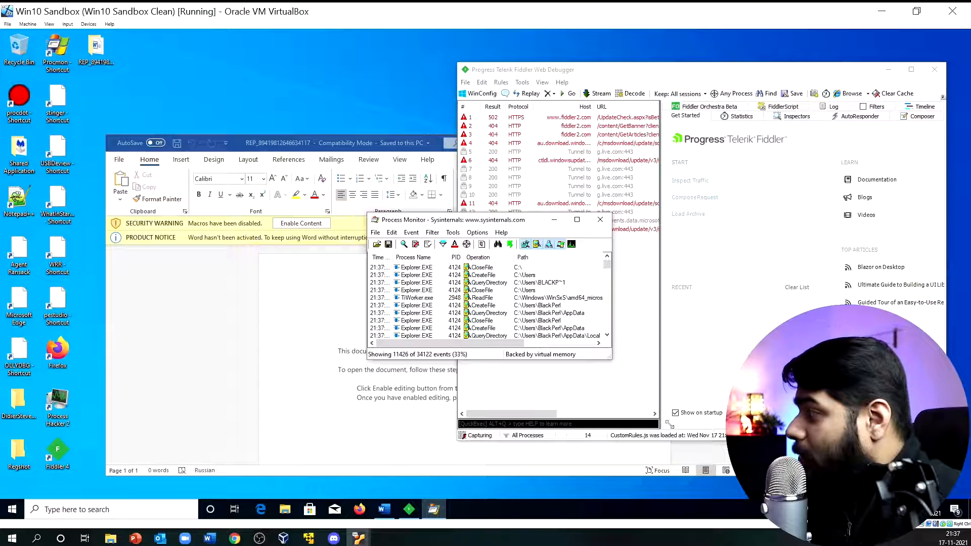
drag(611, 359, 695, 451)
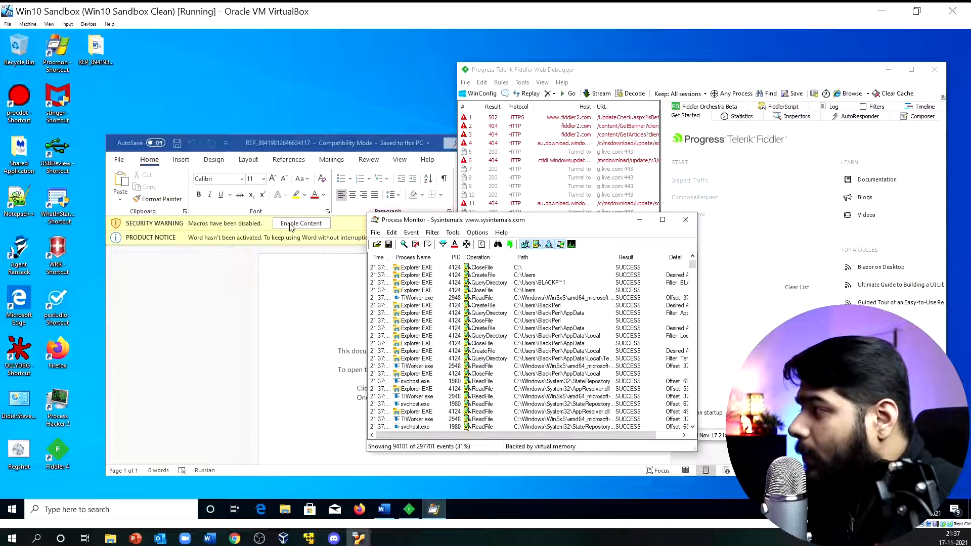
Step: Enable the macro content in the Word document and widen Fiddler's window and session list to watch the requests
click(279, 288)
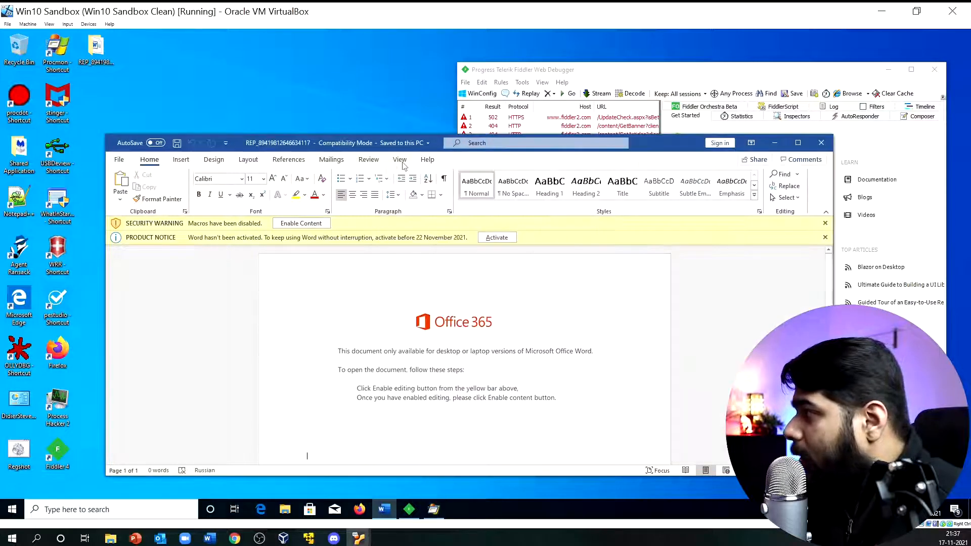
click(291, 223)
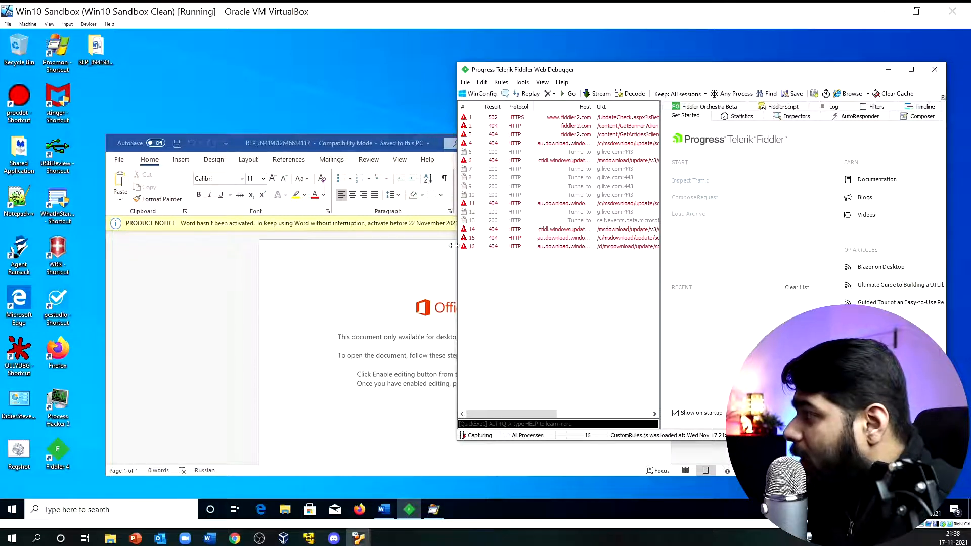
drag(378, 248, 322, 256)
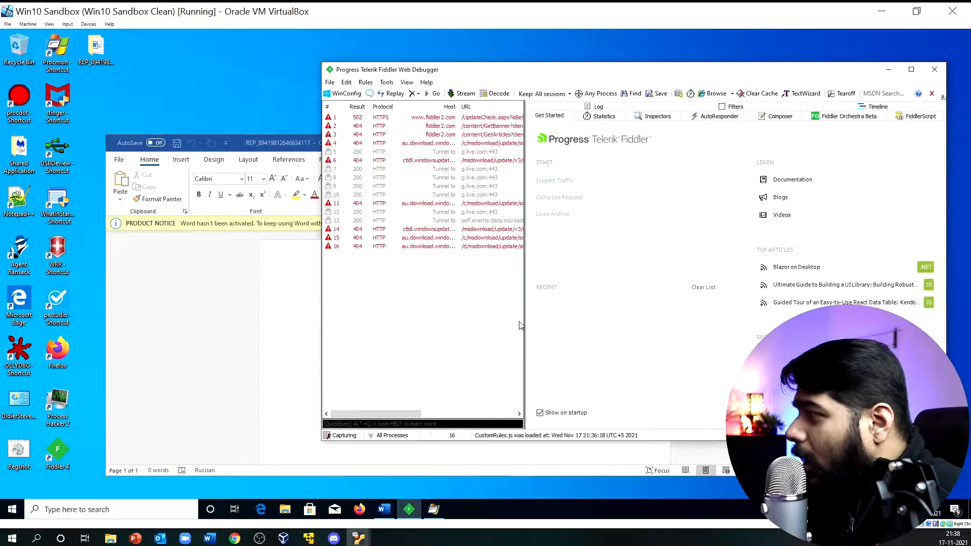
drag(525, 296, 616, 300)
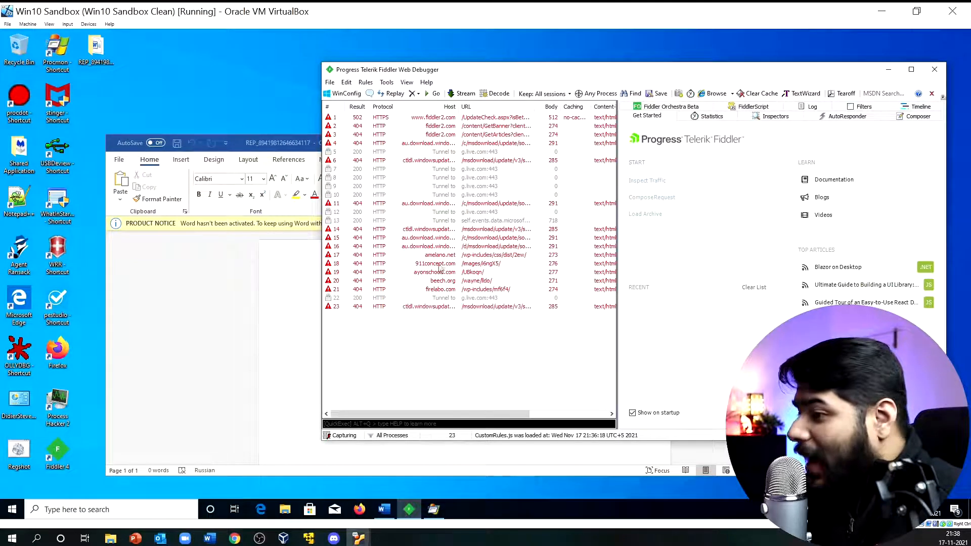
Step: Inspect the captured requests to amelano.net, 911concept.com, ayonschools.com and beech.org in the session list
click(420, 265)
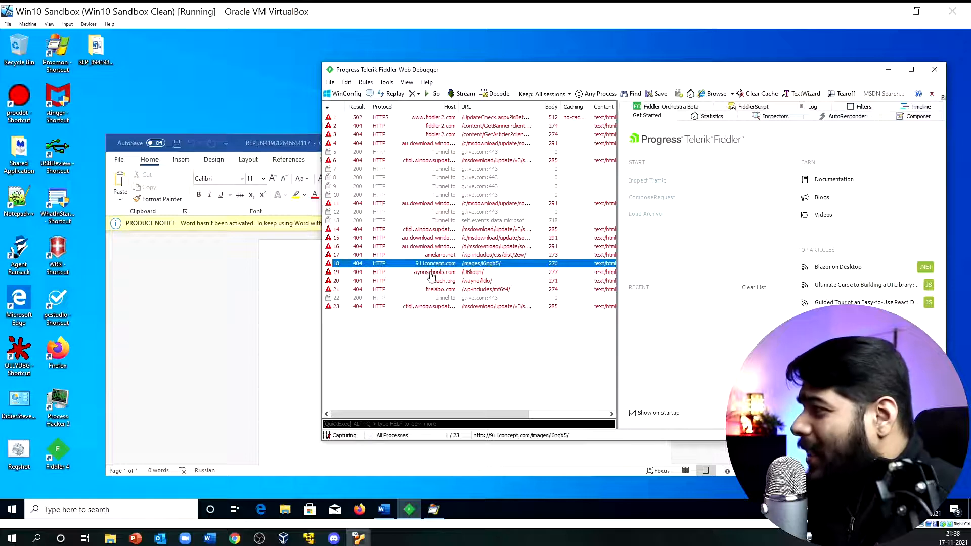
click(431, 274)
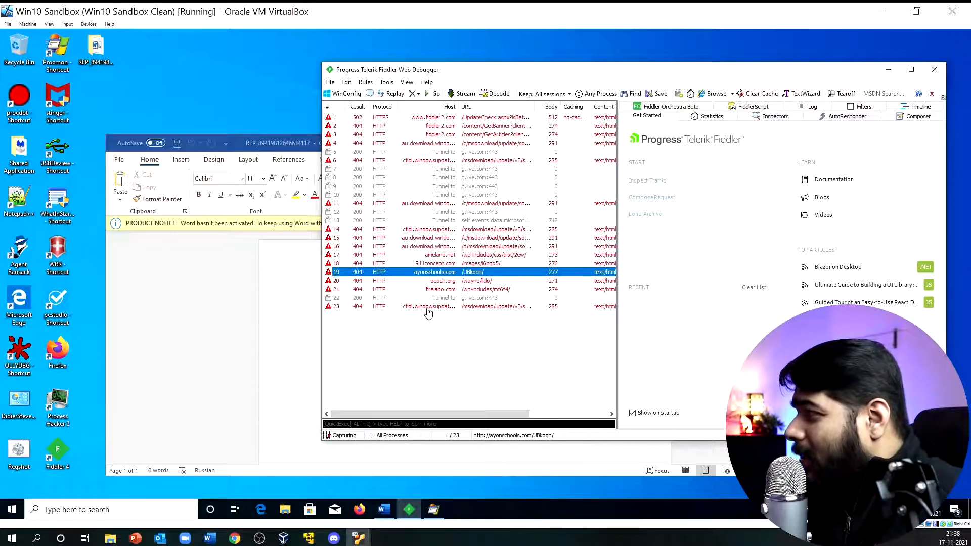
click(440, 281)
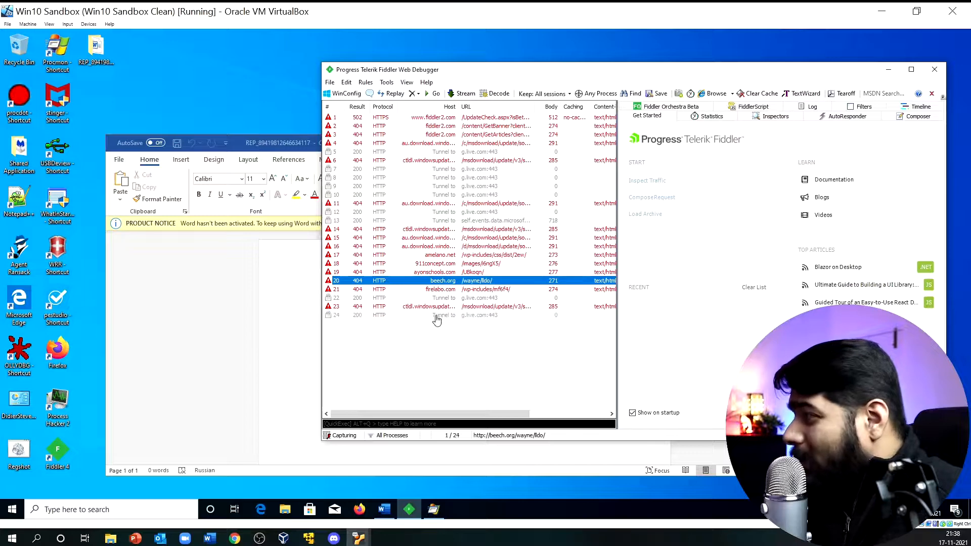
click(425, 265)
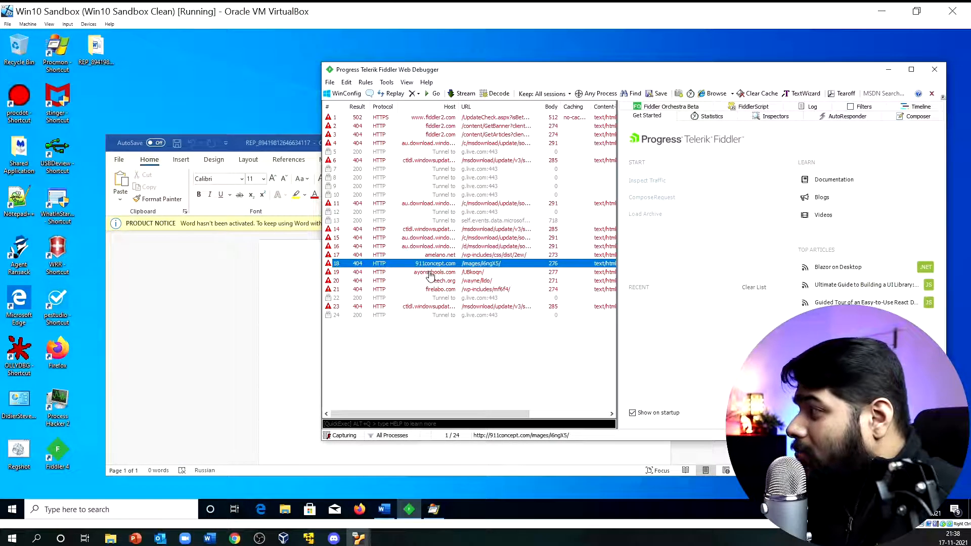
click(430, 255)
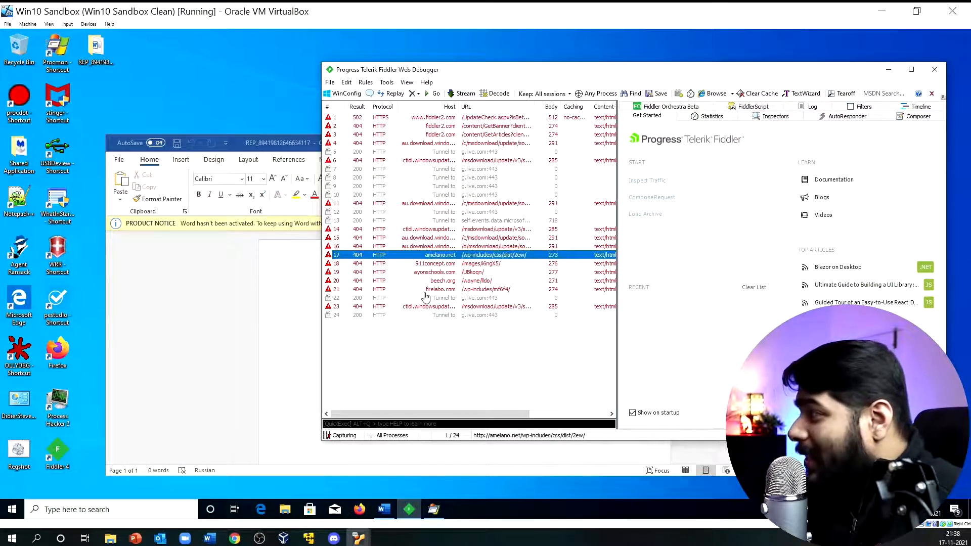
Step: Widen the session list's Process column and check which process sent each of the suspicious requests
drag(475, 414, 523, 421)
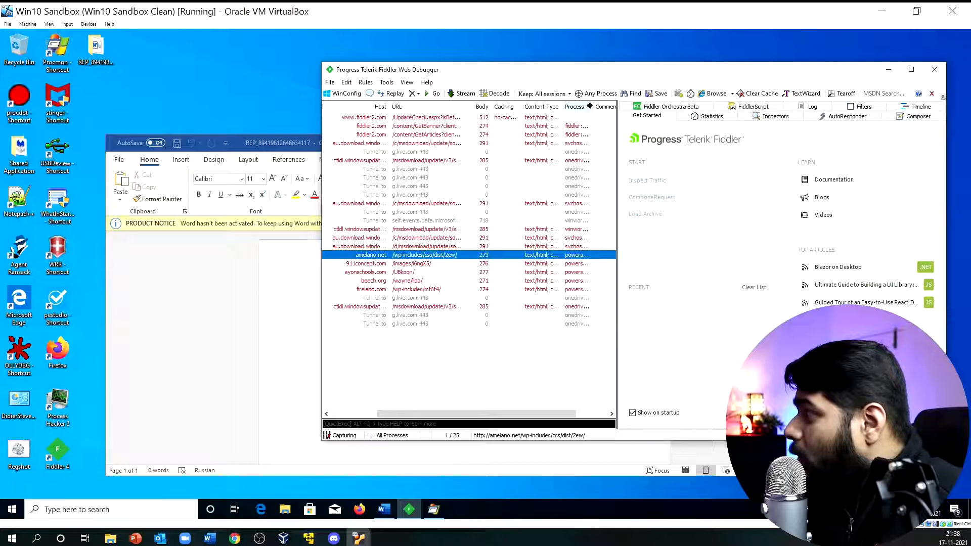
drag(599, 107, 614, 106)
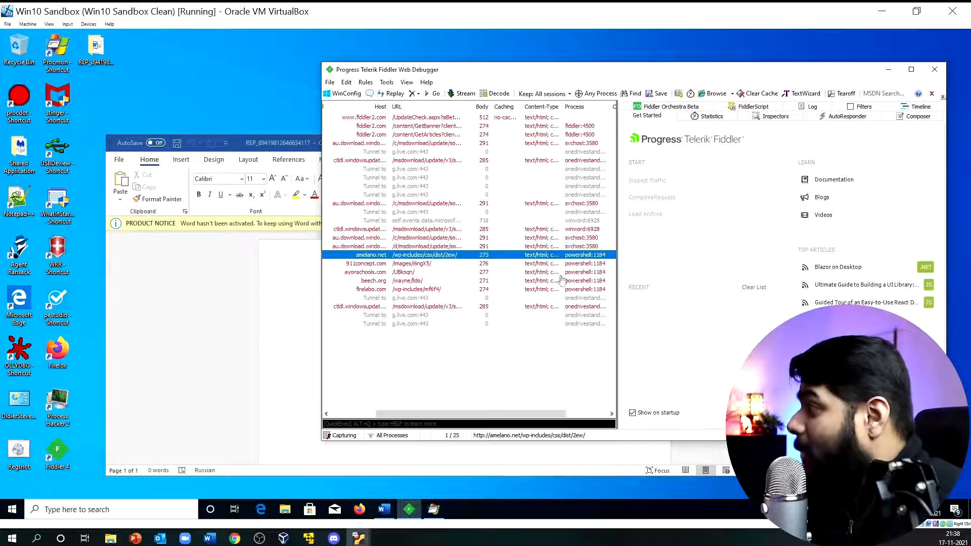
drag(415, 415, 376, 416)
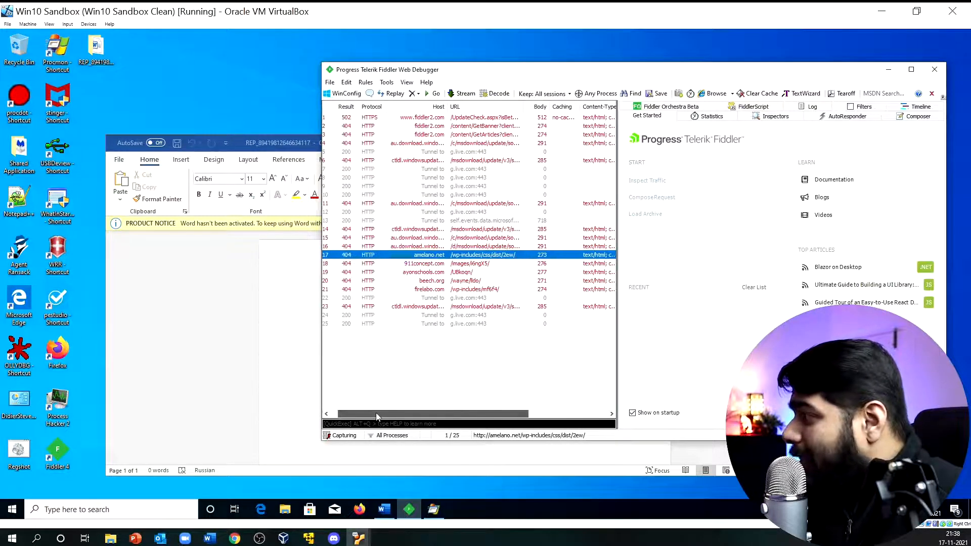
Step: Close the suspicious Word document and Process Monitor, leaving the Fiddler capture open
click(433, 509)
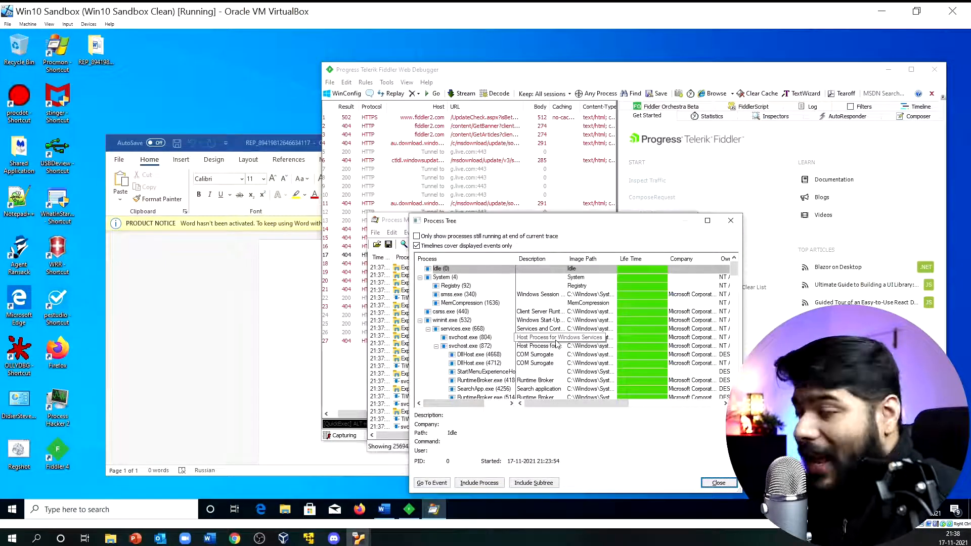
click(232, 275)
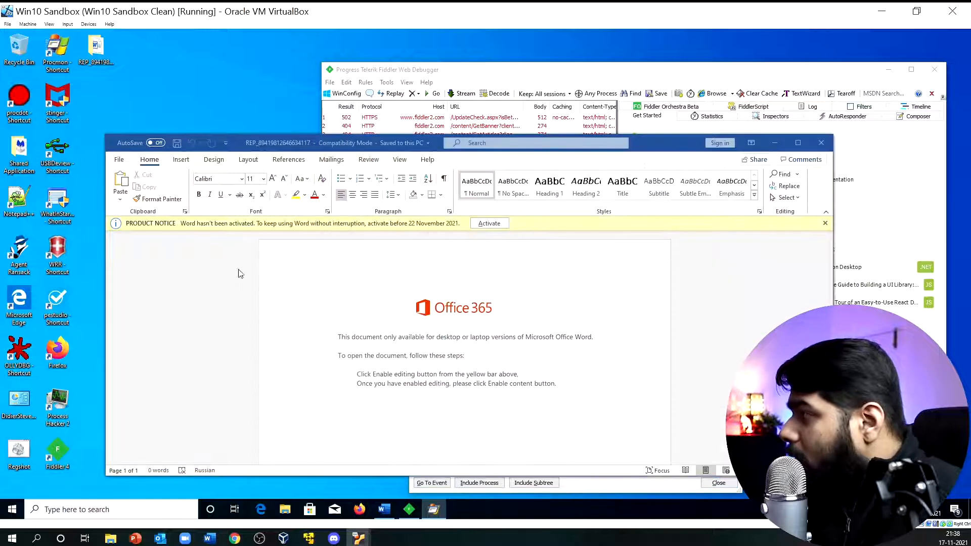
click(821, 143)
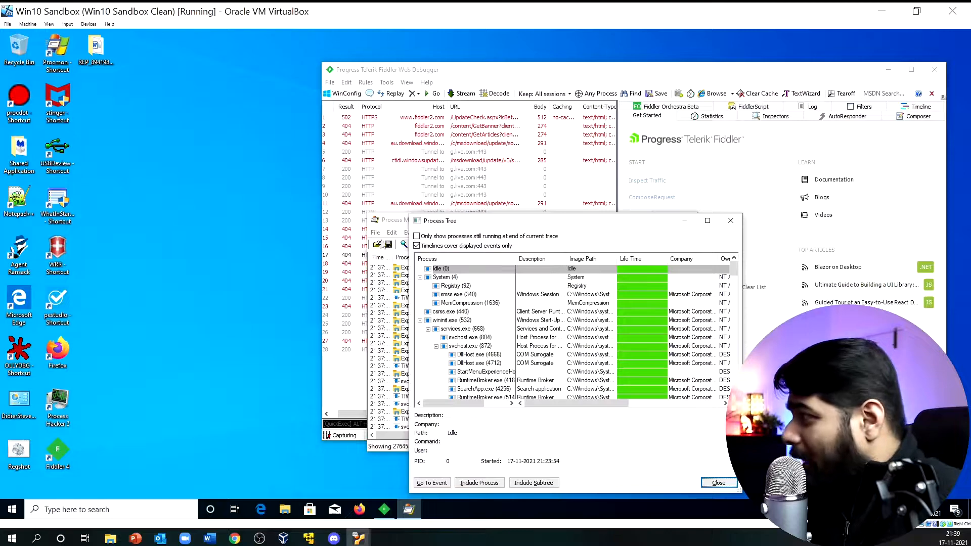
drag(386, 223, 62, 140)
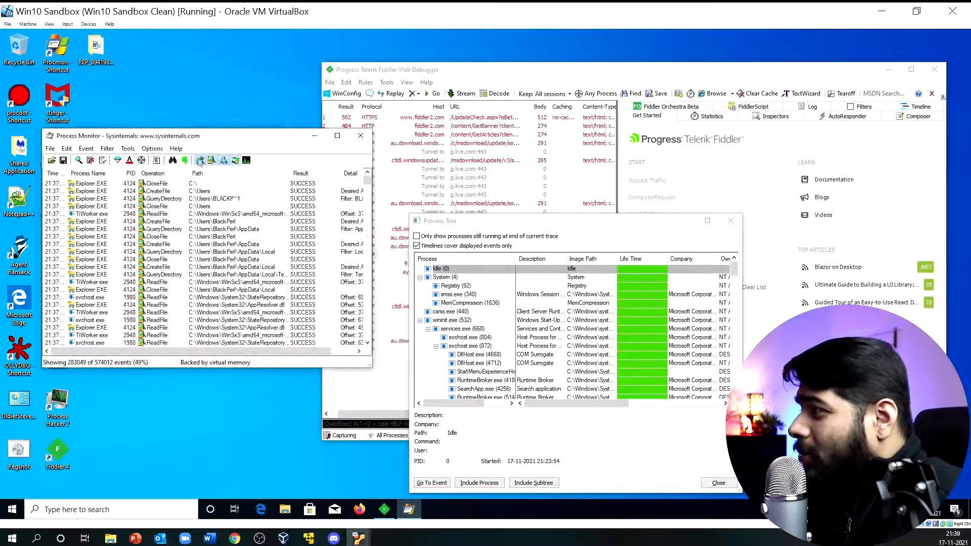
click(358, 137)
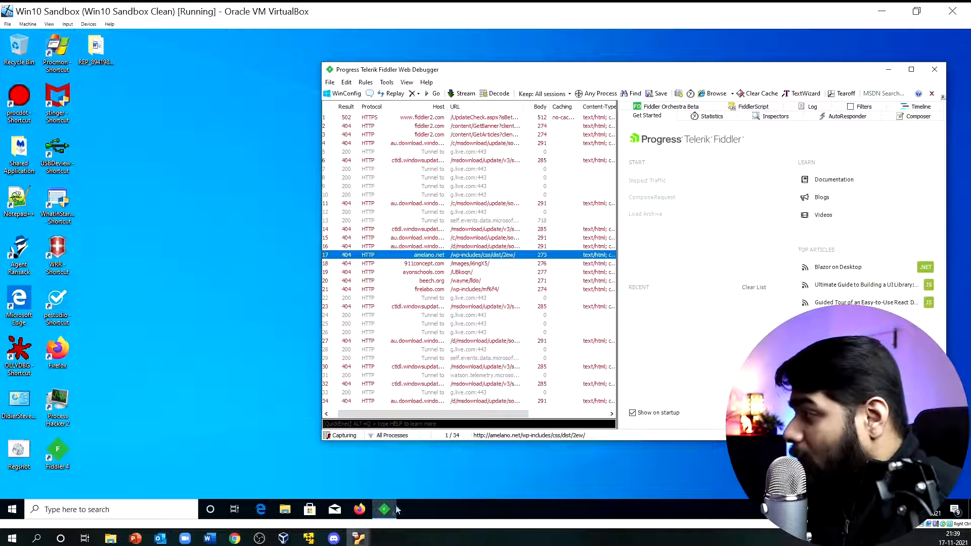
Step: Switch to the DFIR Workstation virtual machine and stop the running INetSim simulation
mouse_move(359, 538)
click(319, 497)
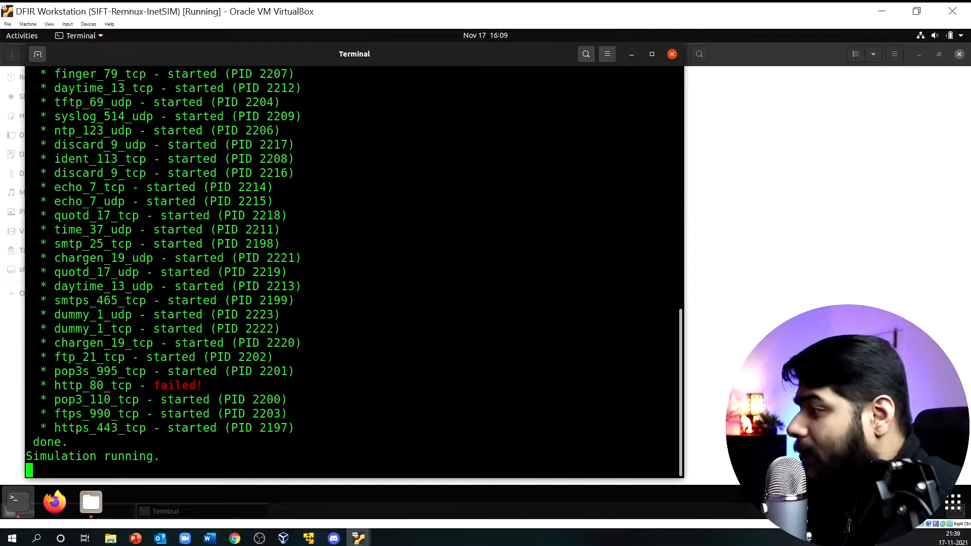
key(ctrl+c)
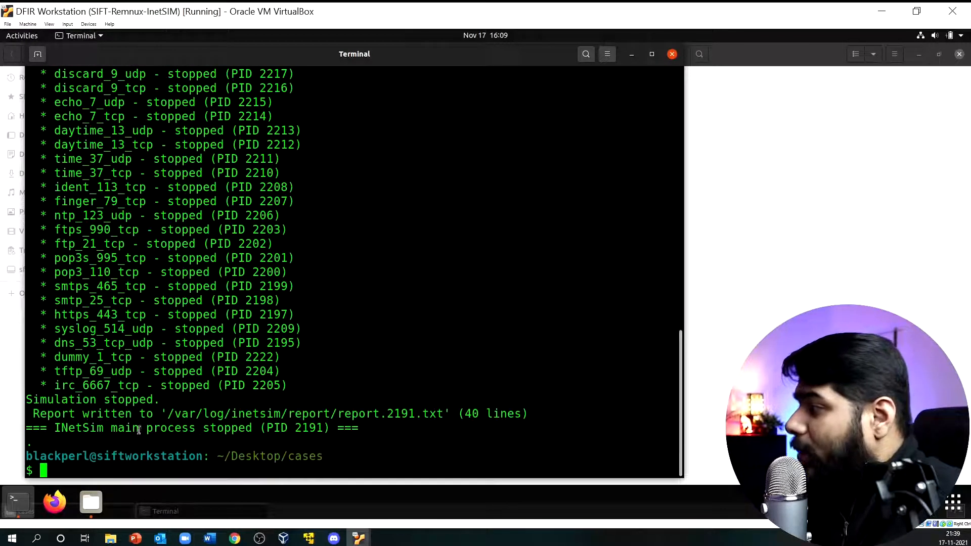
Step: Copy the INetSim report path, clear the terminal and open /var/log/inetsim/report/report.2191.txt with sudo gedit
drag(168, 414, 444, 414)
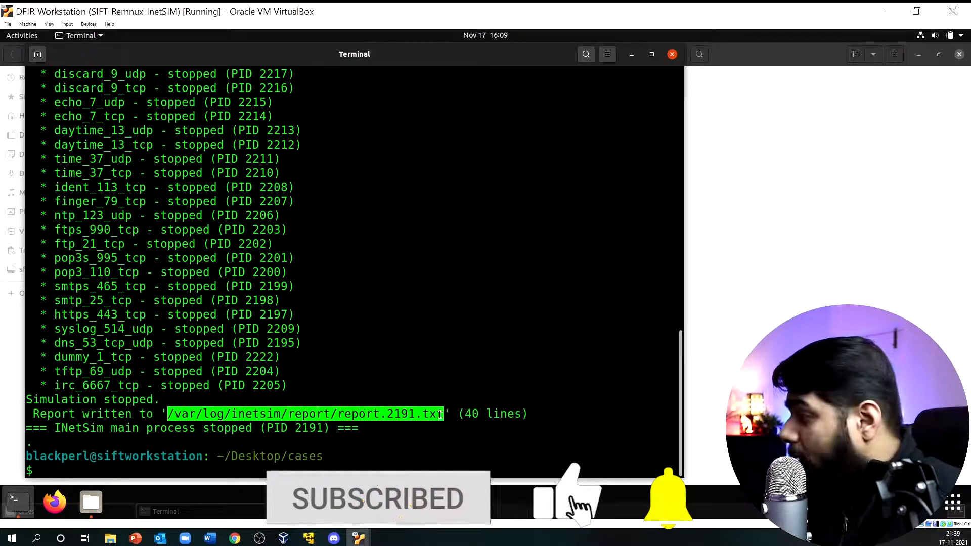
right_click(408, 415)
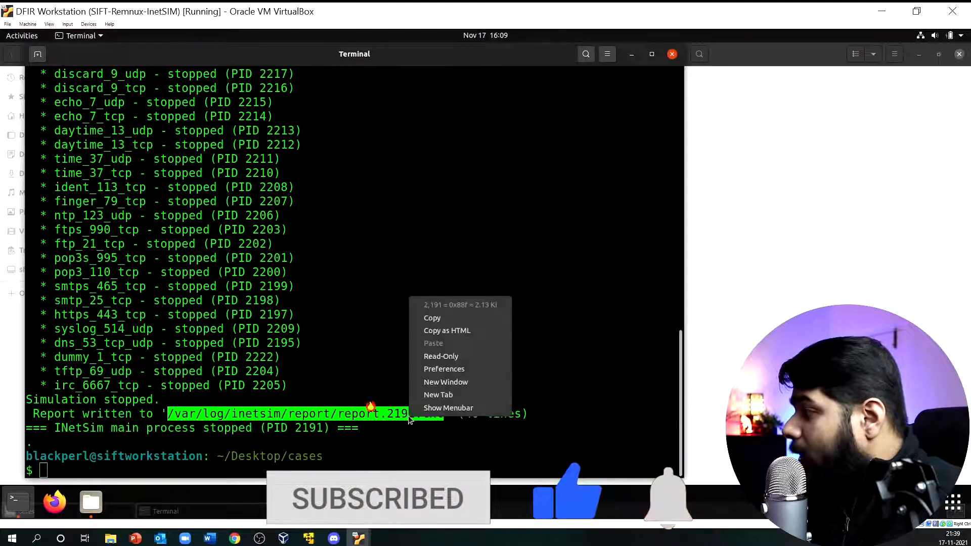
click(433, 319)
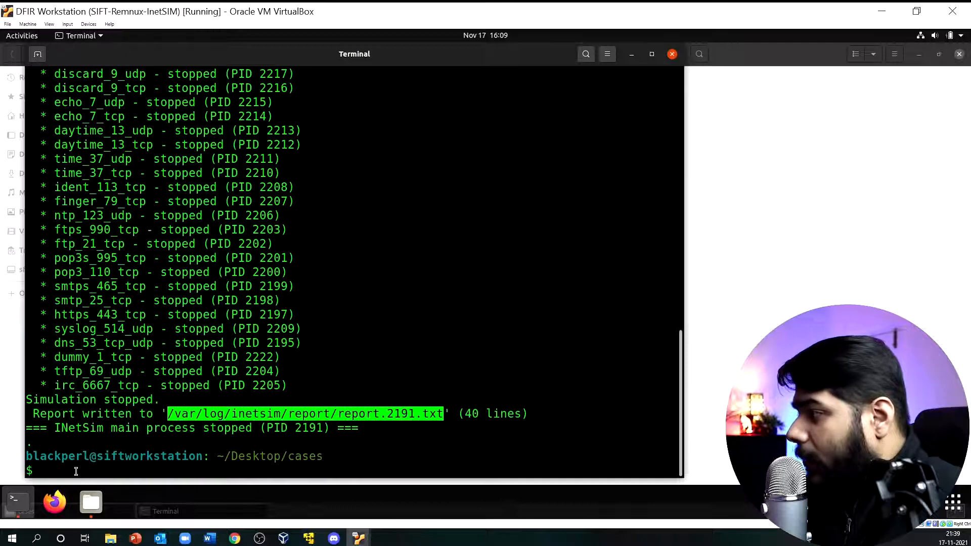
text(clear)
key(Return)
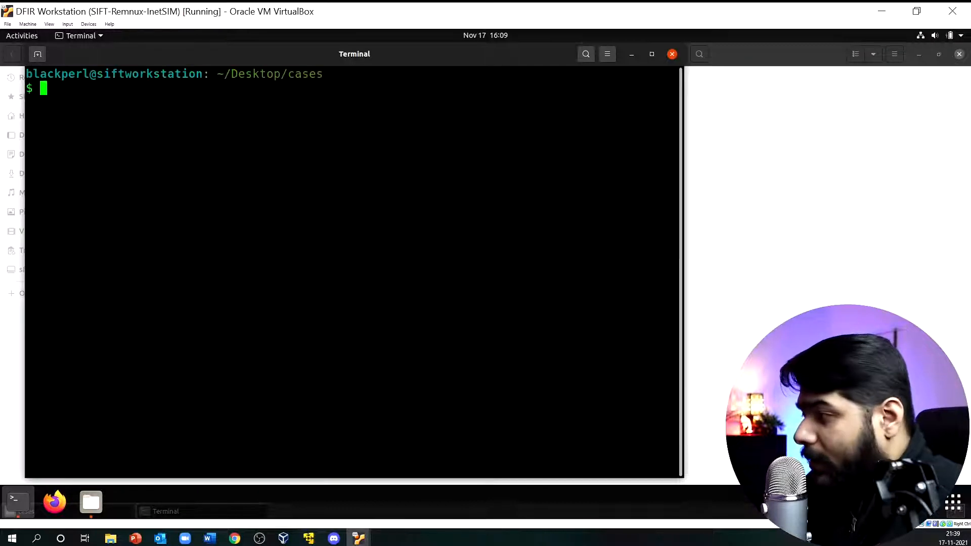
text(sudo )
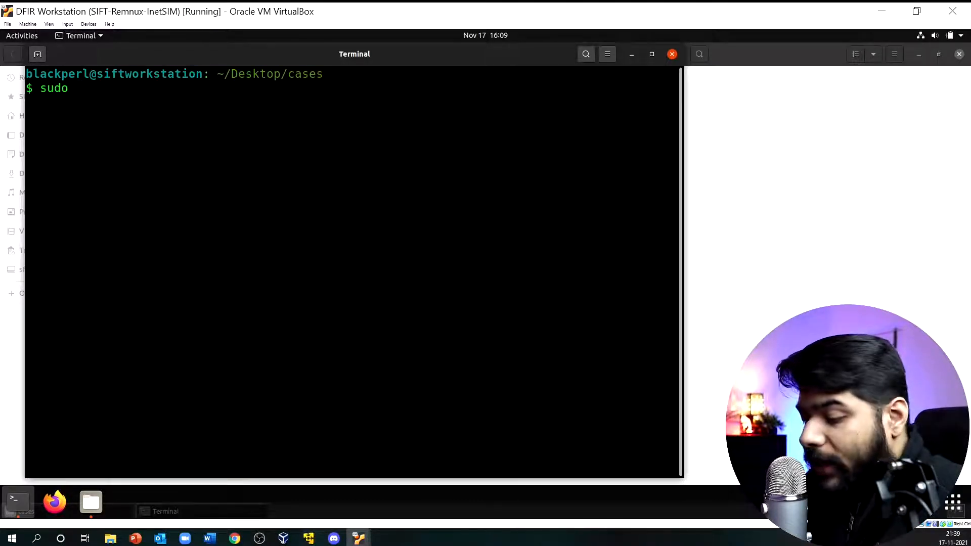
text(g)
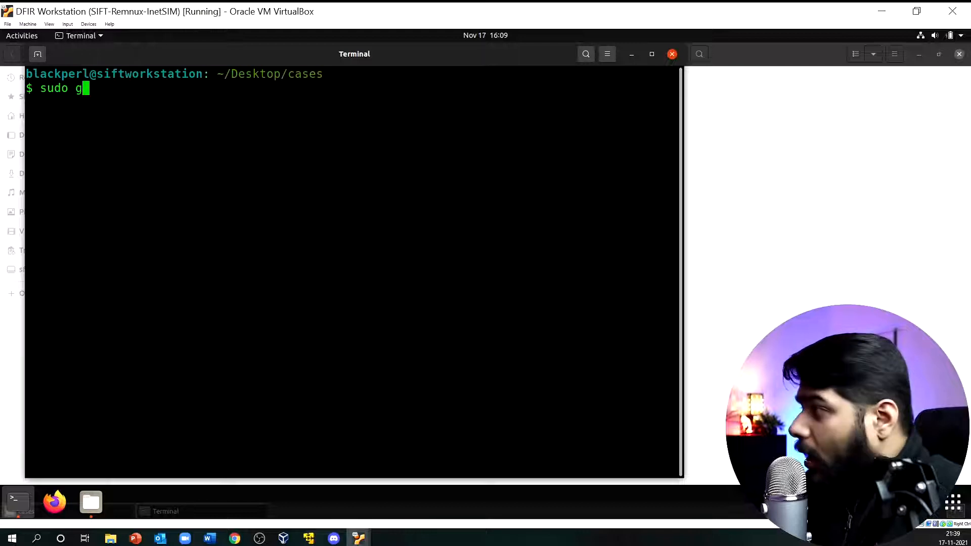
text(edit)
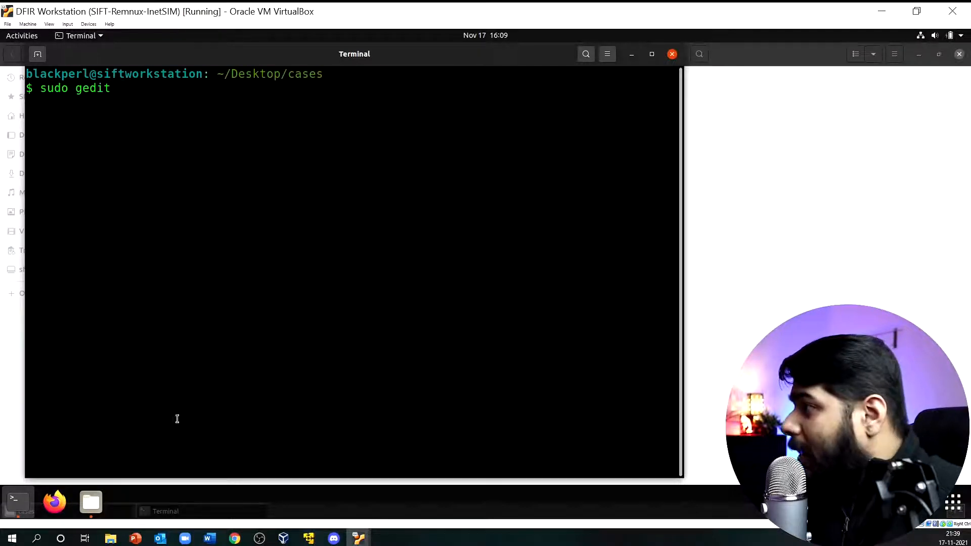
right_click(190, 283)
click(215, 314)
key(Return)
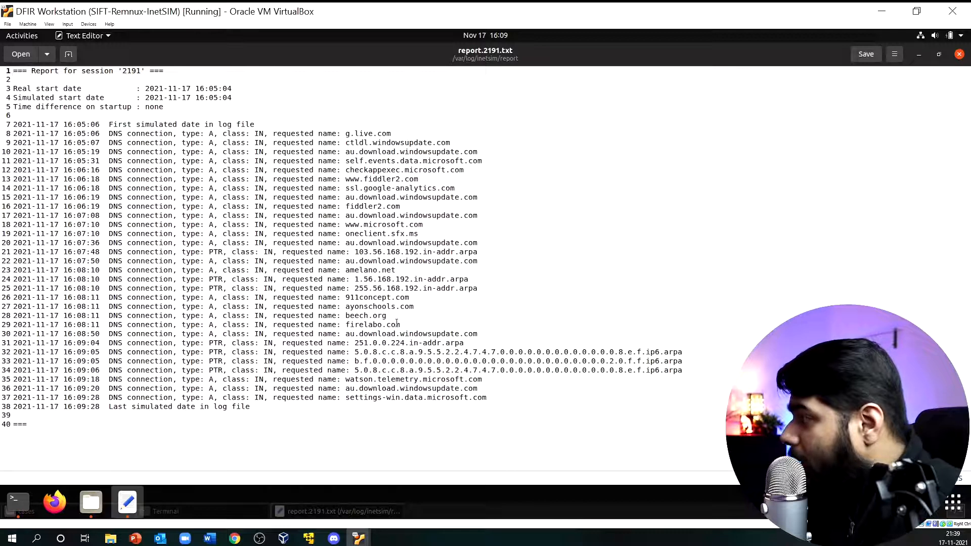
Step: Examine the DNS requests for 911concept.com, ayonschools.com, beech.org and firelabo.com in the report by highlighting their lines
drag(405, 324, 15, 295)
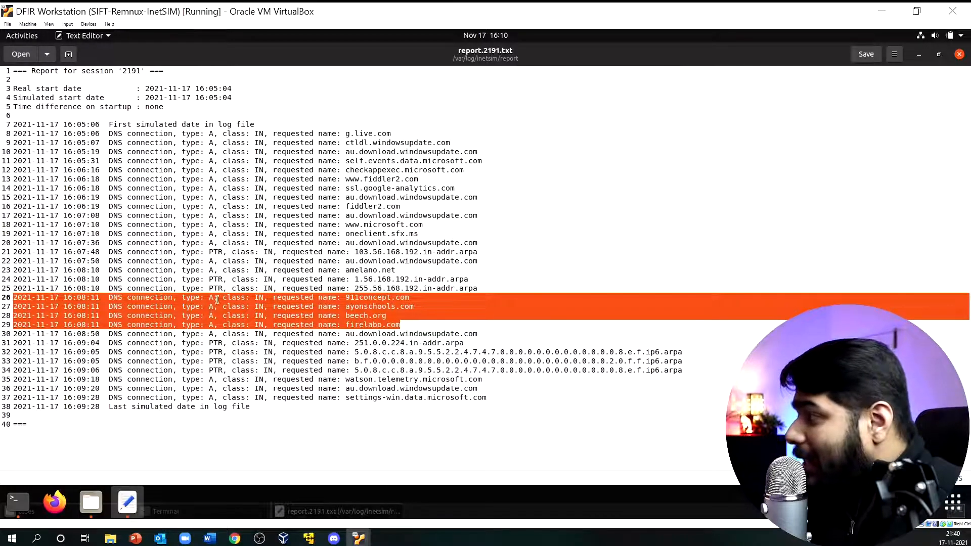
click(74, 302)
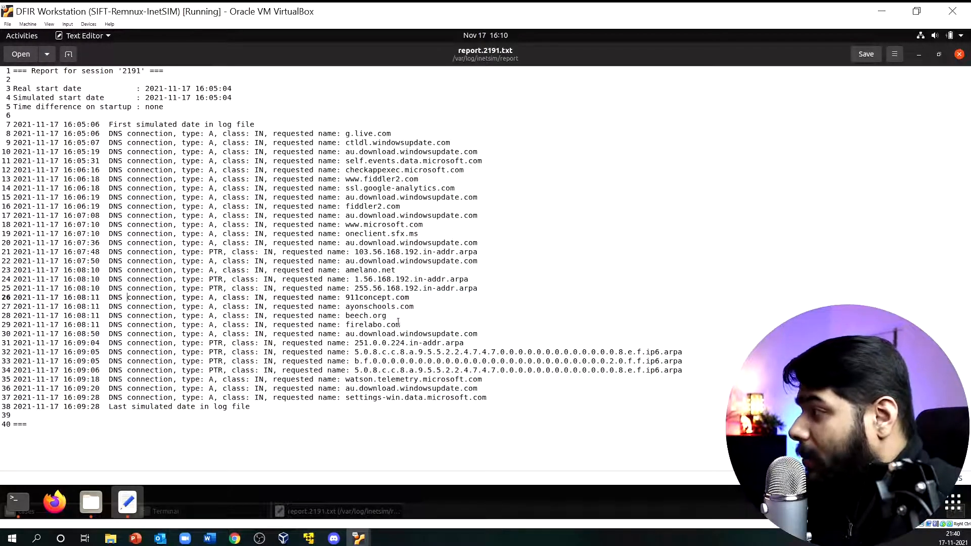
drag(398, 324, 12, 299)
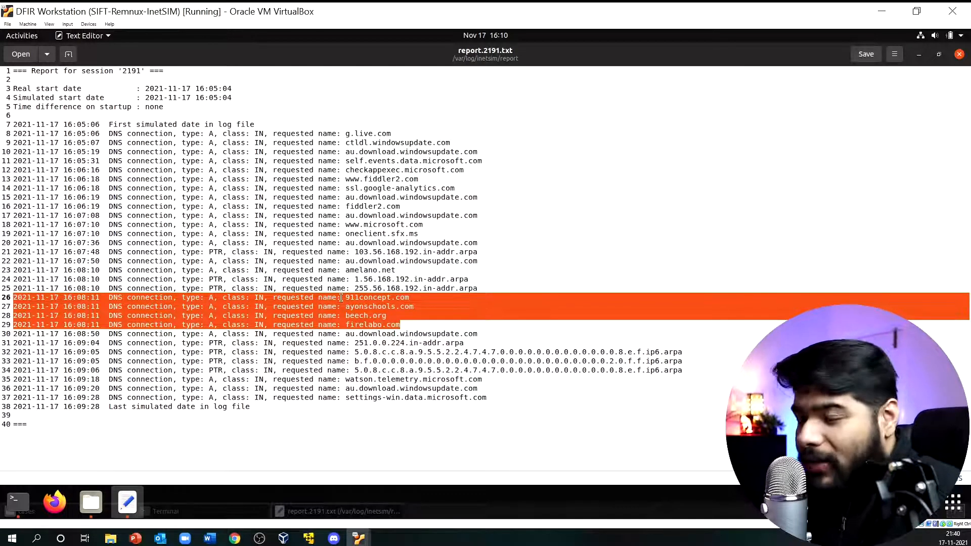
click(354, 309)
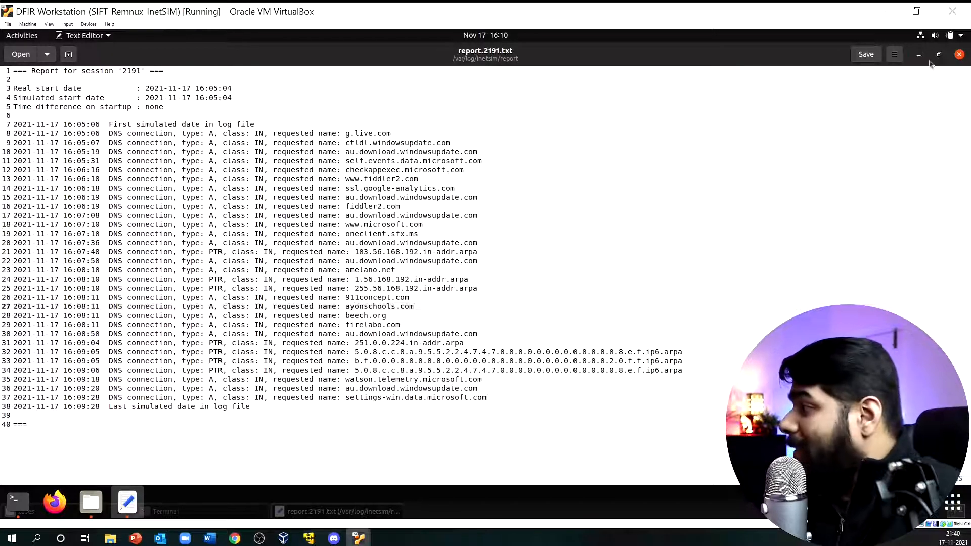
drag(400, 326, 341, 303)
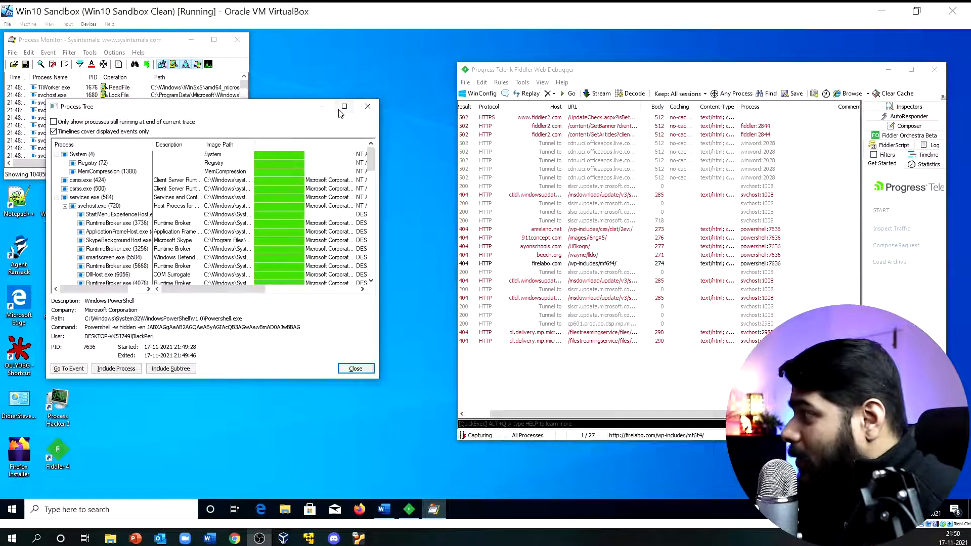
Step: In the Win10 Sandbox, maximize the Process Tree window, widen its process column and select Powershell.exe
double_click(320, 107)
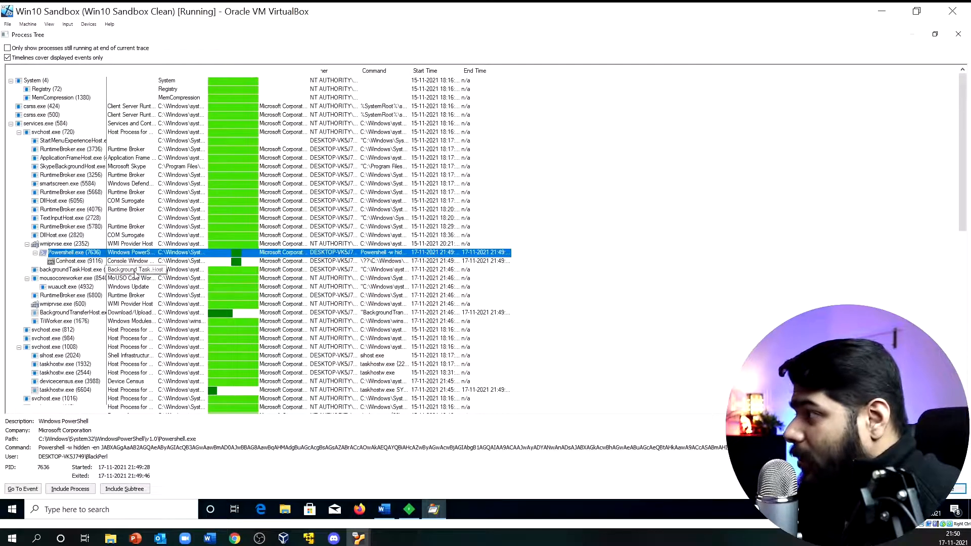
drag(105, 227, 152, 227)
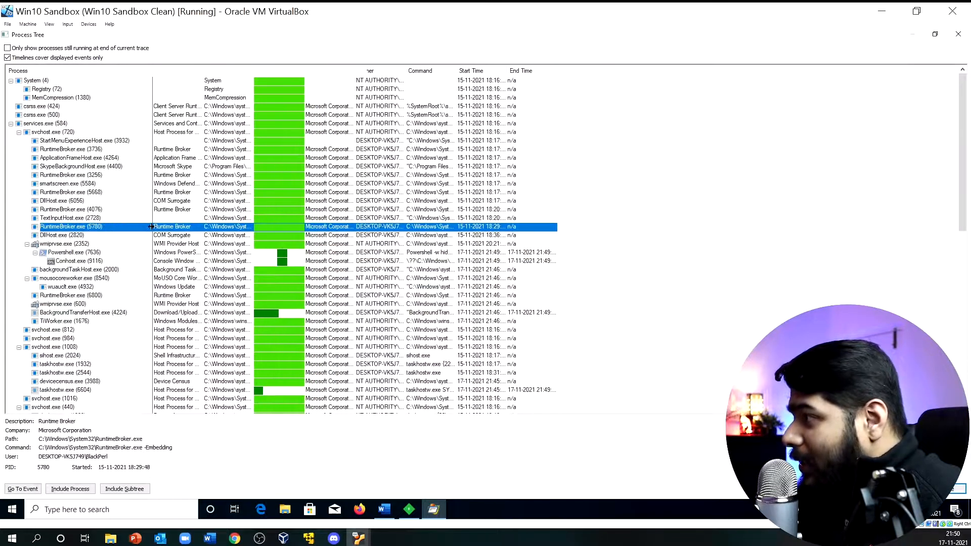
click(80, 253)
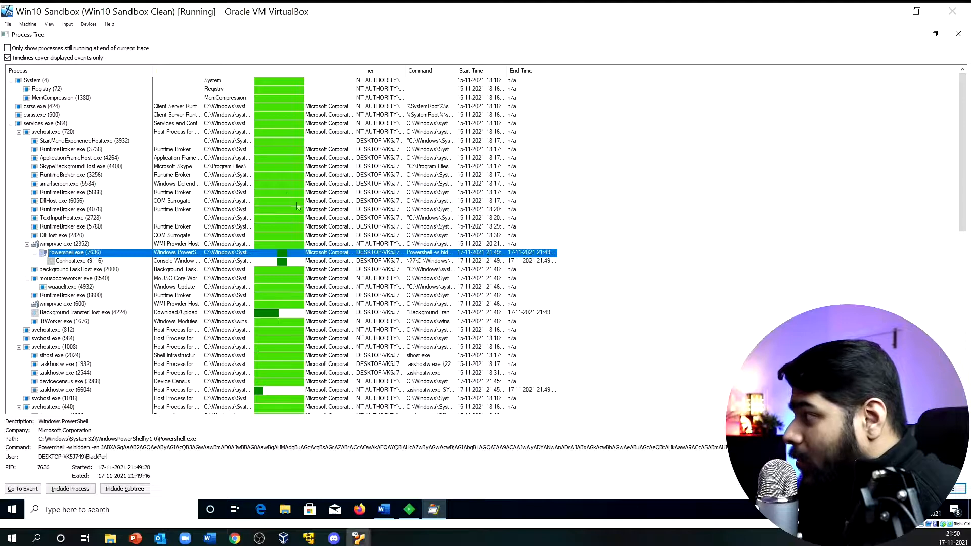
Step: Compare the life time of Powershell.exe with other processes and examine its parent wmiprvse.exe and its own command line
click(280, 177)
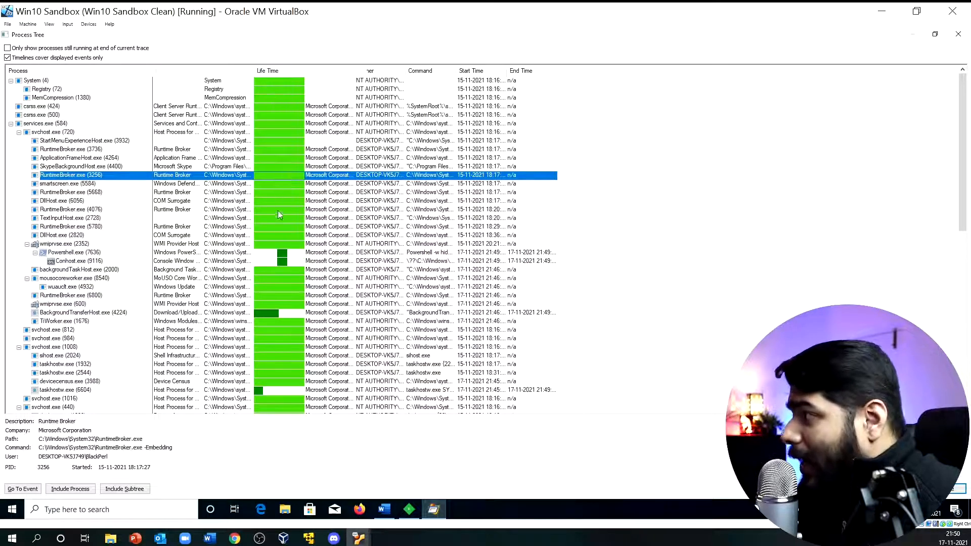
click(271, 253)
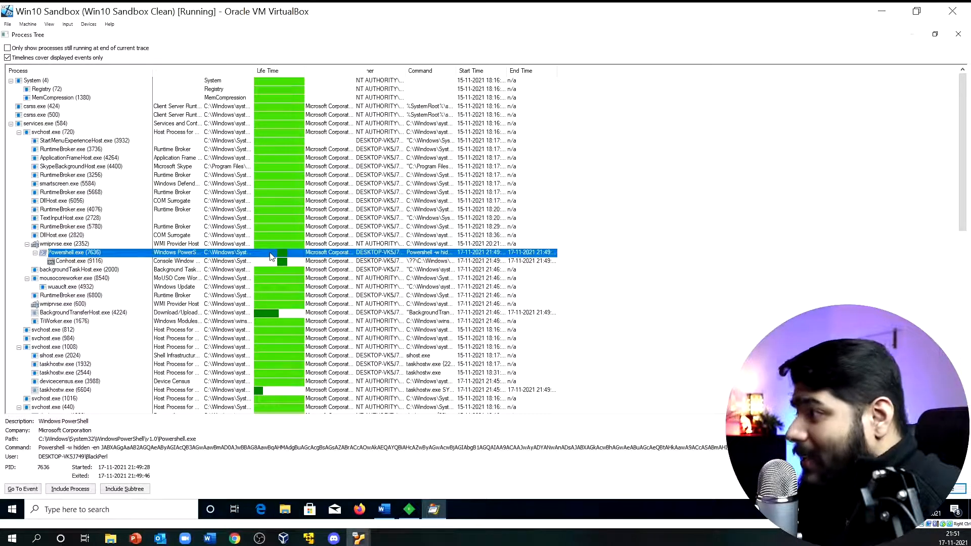
click(59, 245)
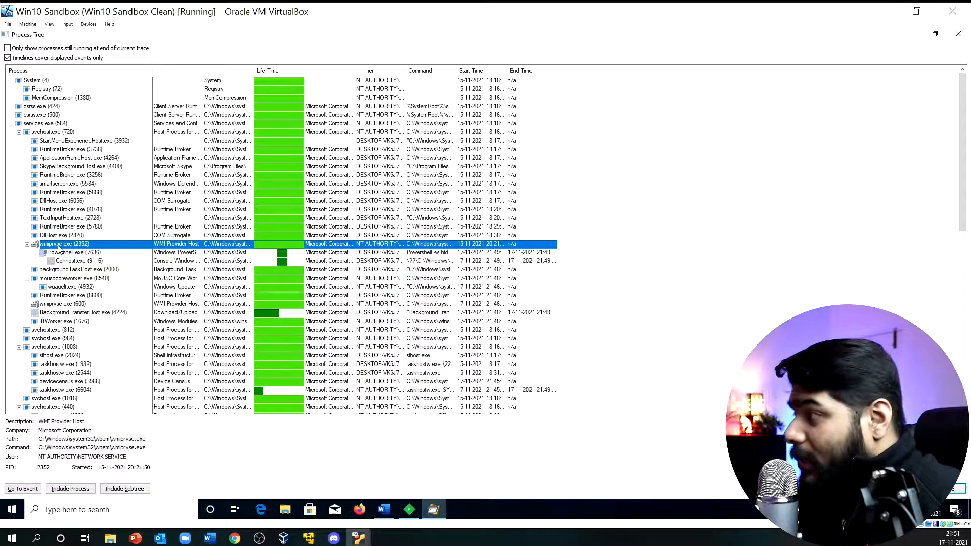
click(71, 254)
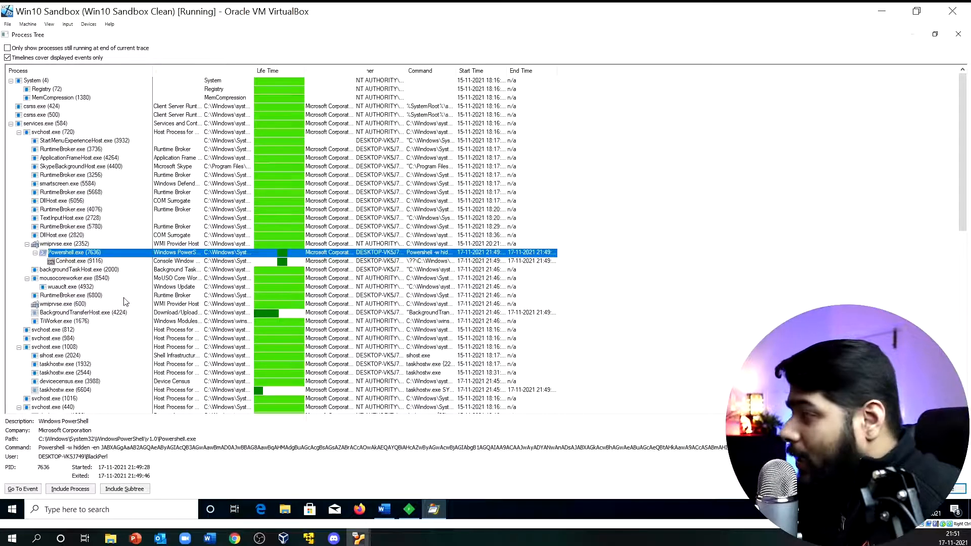
Step: Compare process ID 7636 in Fiddler's web requests with Powershell.exe in the Process Tree and examine its executable path
click(411, 514)
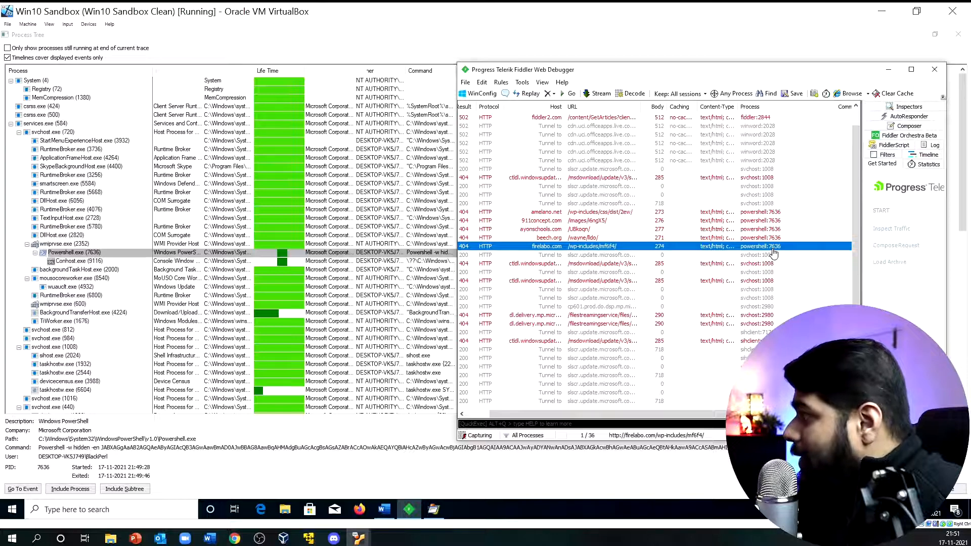
click(109, 254)
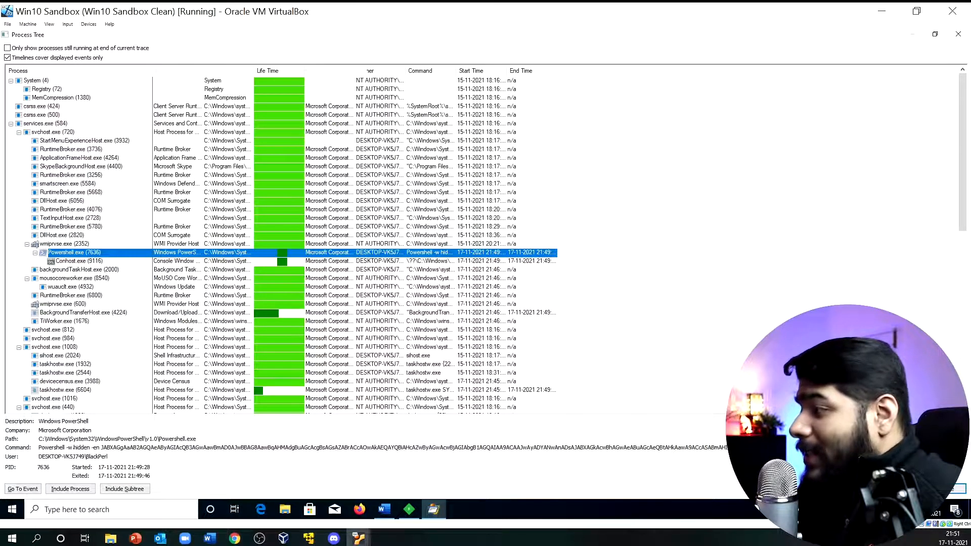
drag(91, 439, 101, 439)
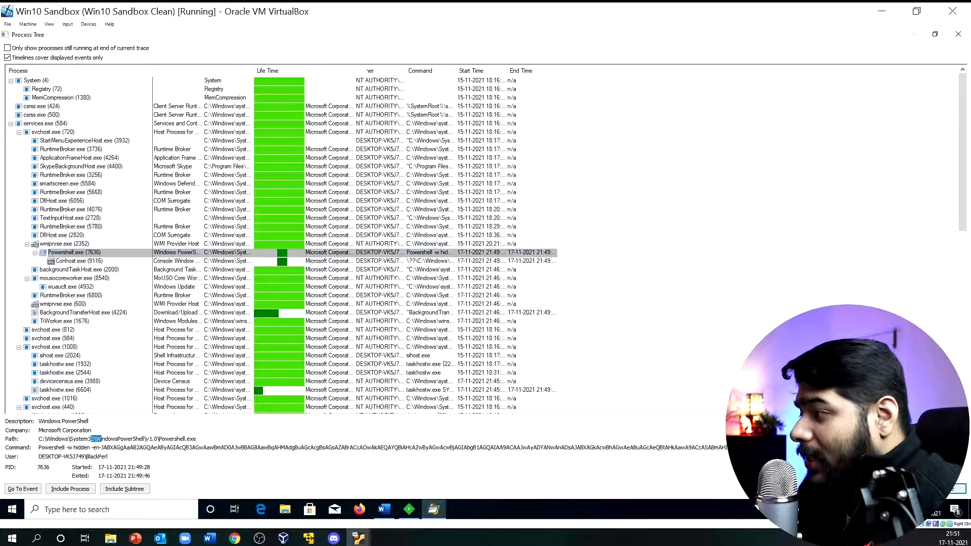
click(101, 439)
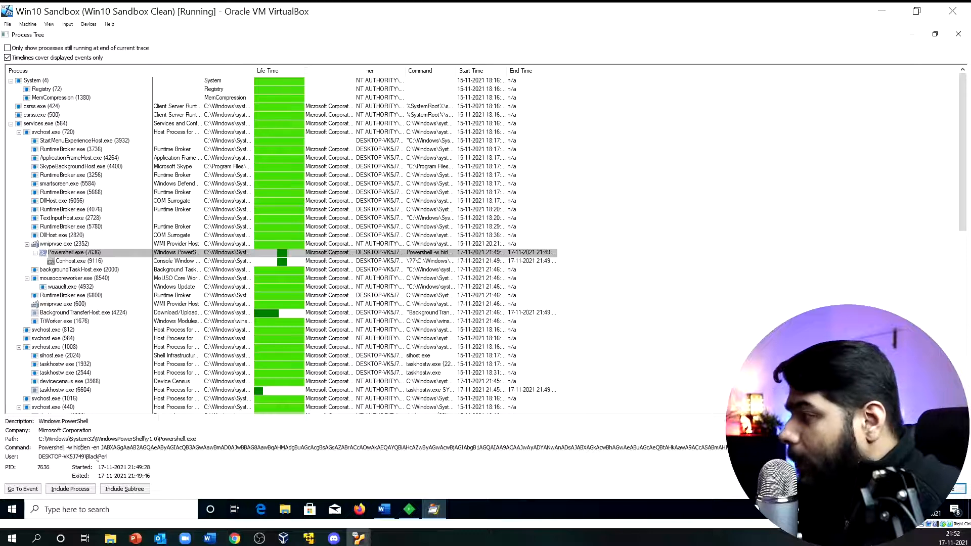
Step: Copy the full encoded command line of Powershell.exe from the Process Tree details
drag(100, 448, 214, 448)
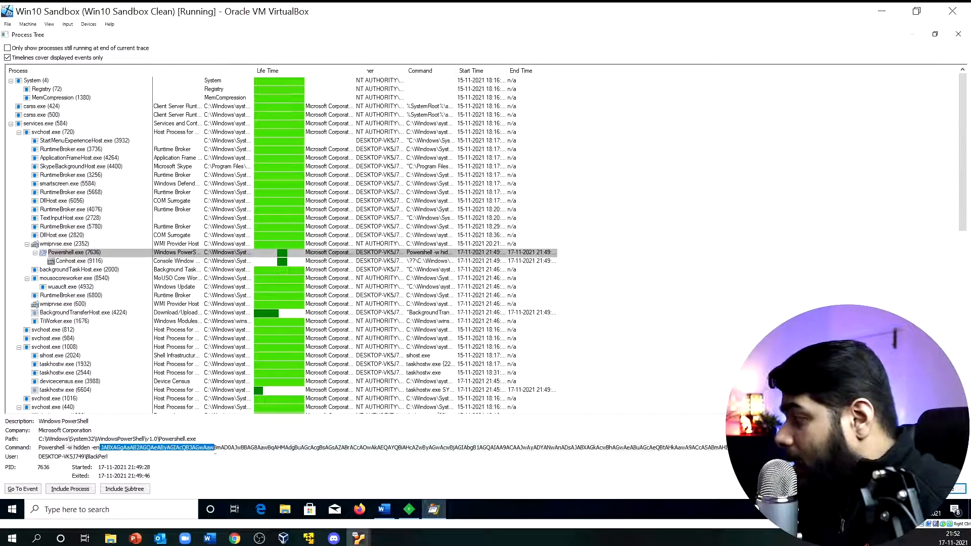
key(ctrl+a)
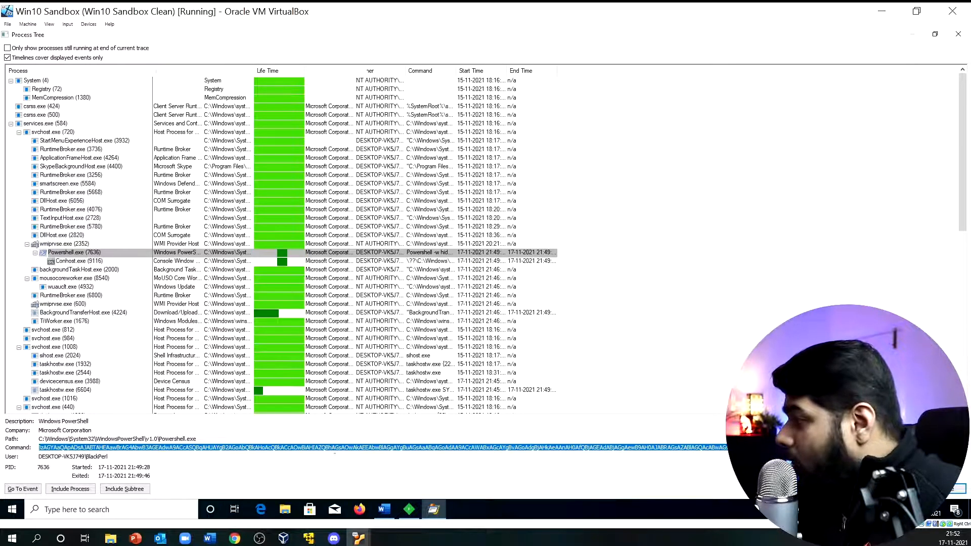
right_click(335, 446)
click(359, 365)
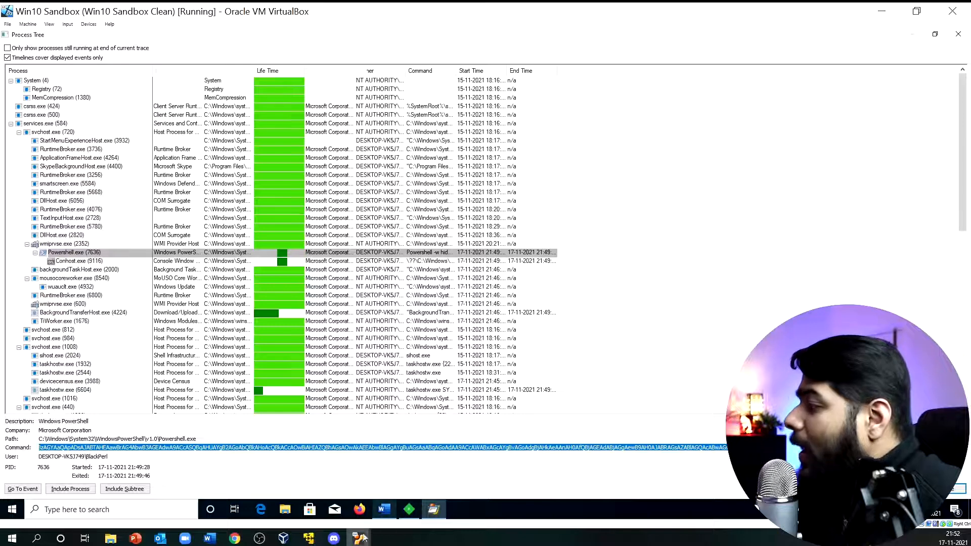
Step: Switch to the DFIR Workstation virtual machine, close the cases folder window and open CyberChef
mouse_move(359, 537)
click(325, 497)
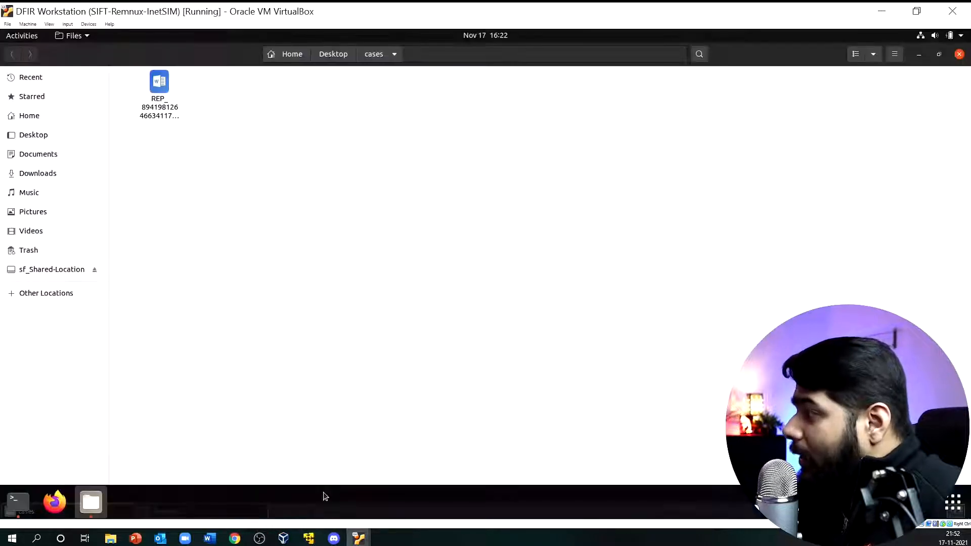
click(959, 54)
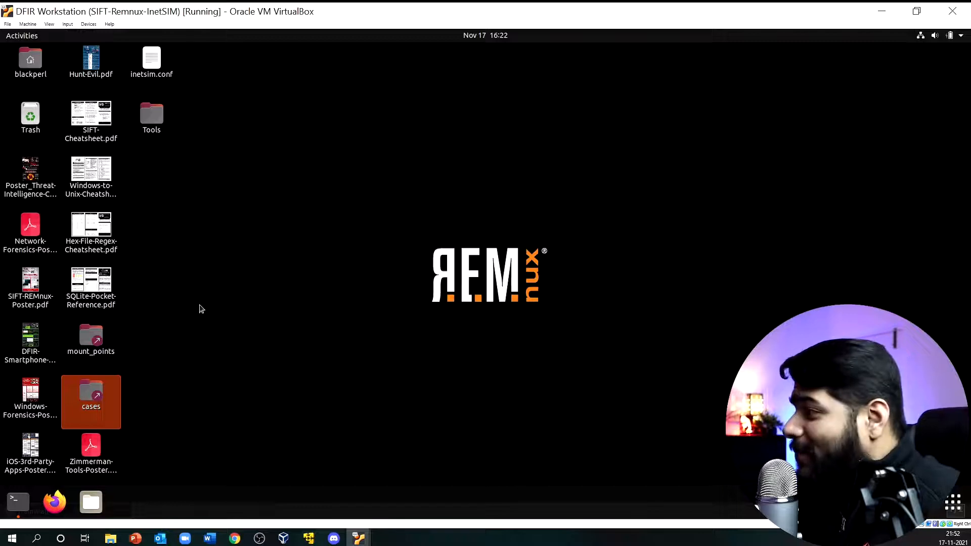
click(195, 377)
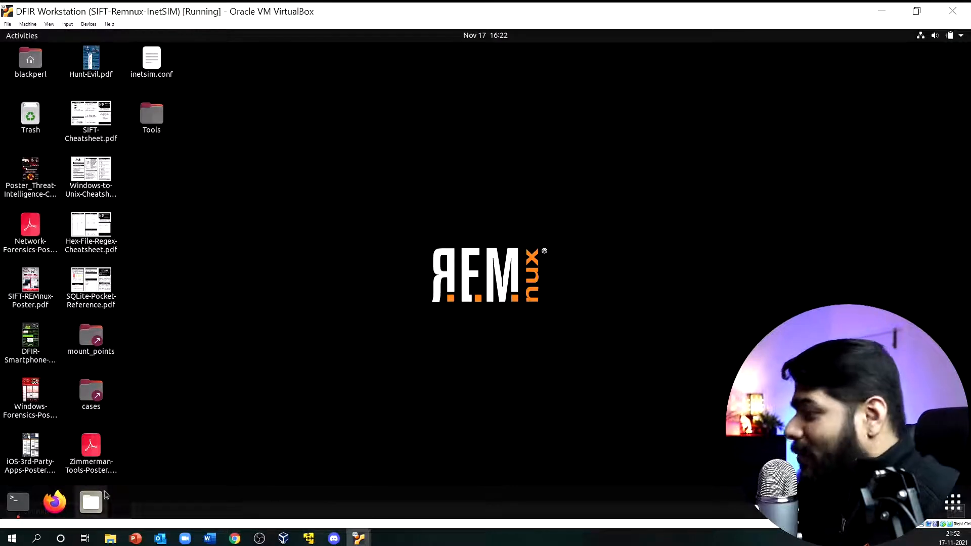
click(953, 503)
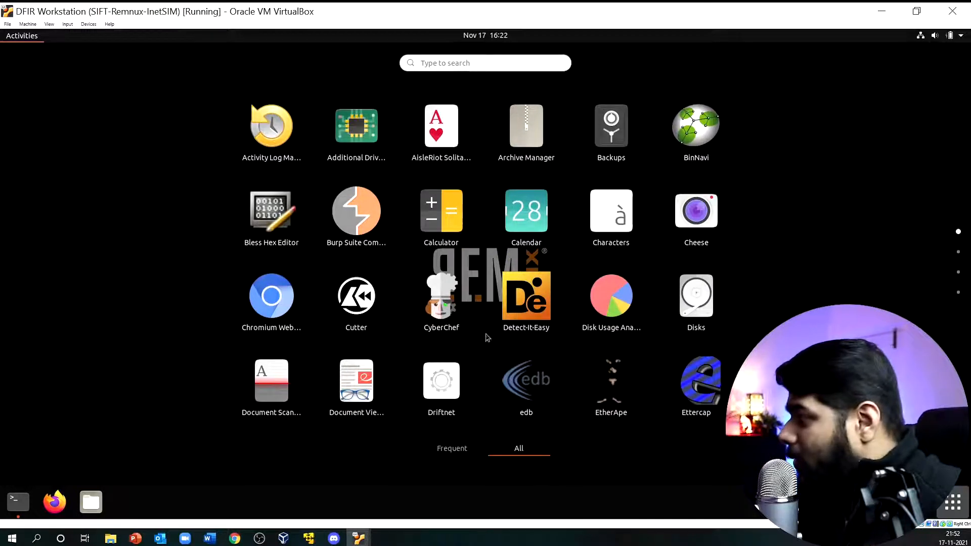
key(Escape)
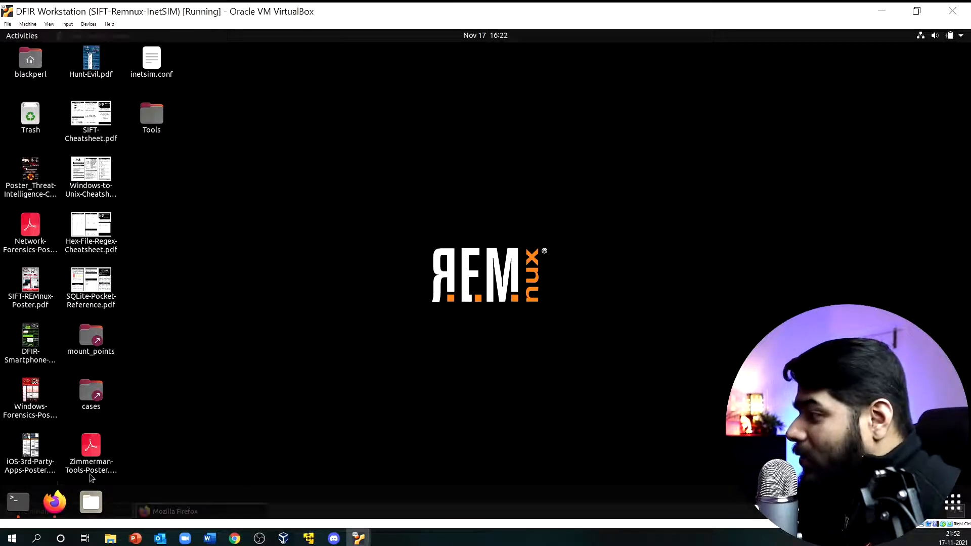
click(54, 502)
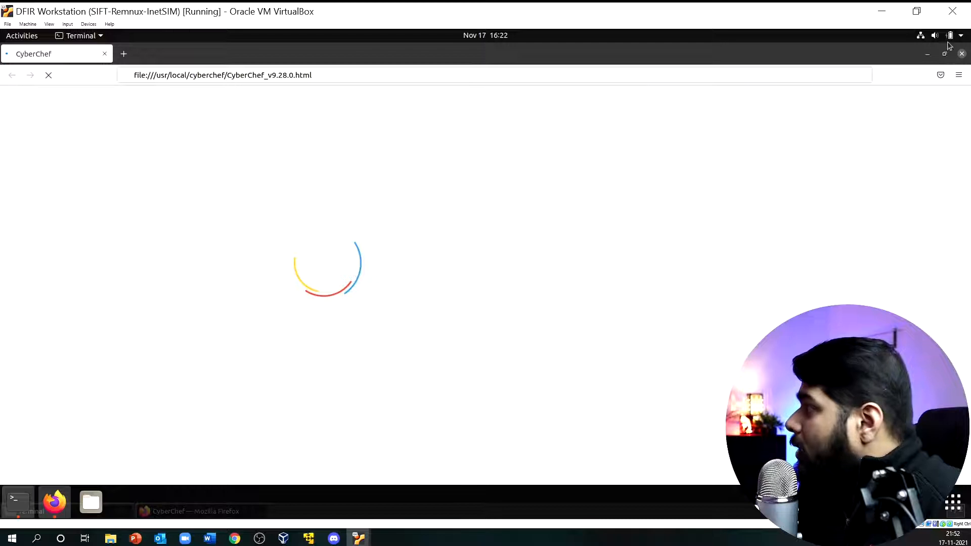
Step: Close the terminal running the INetSim simulation, ending its process, and return to CyberChef
click(17, 506)
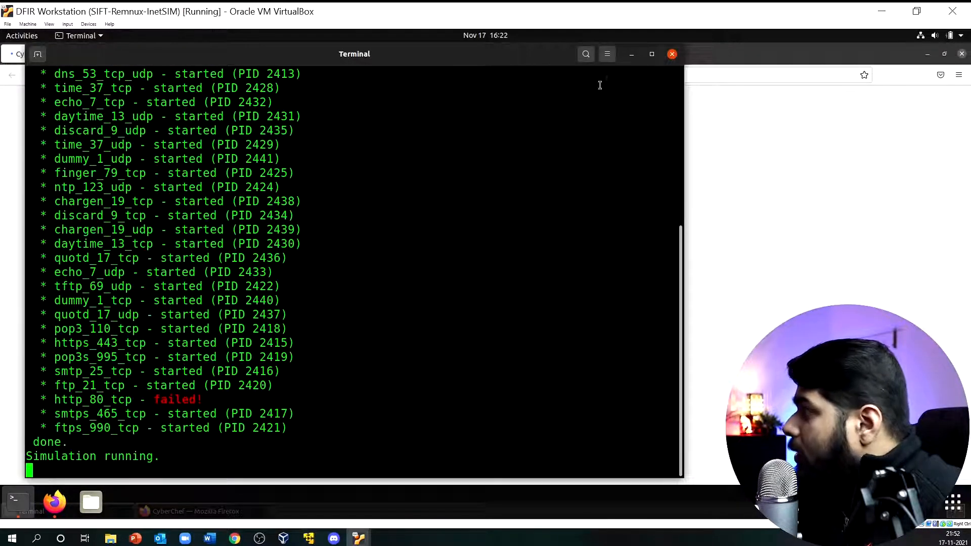
key(alt+F4)
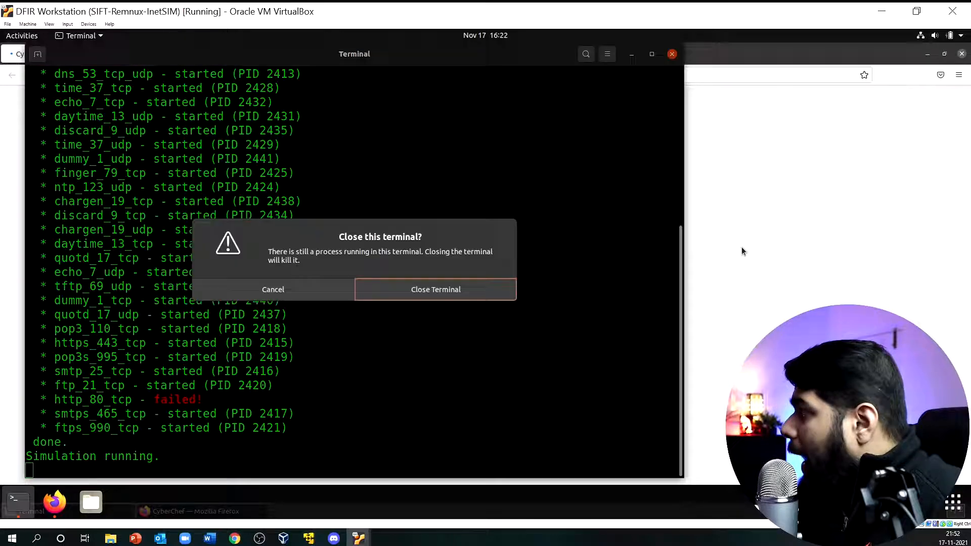
click(406, 290)
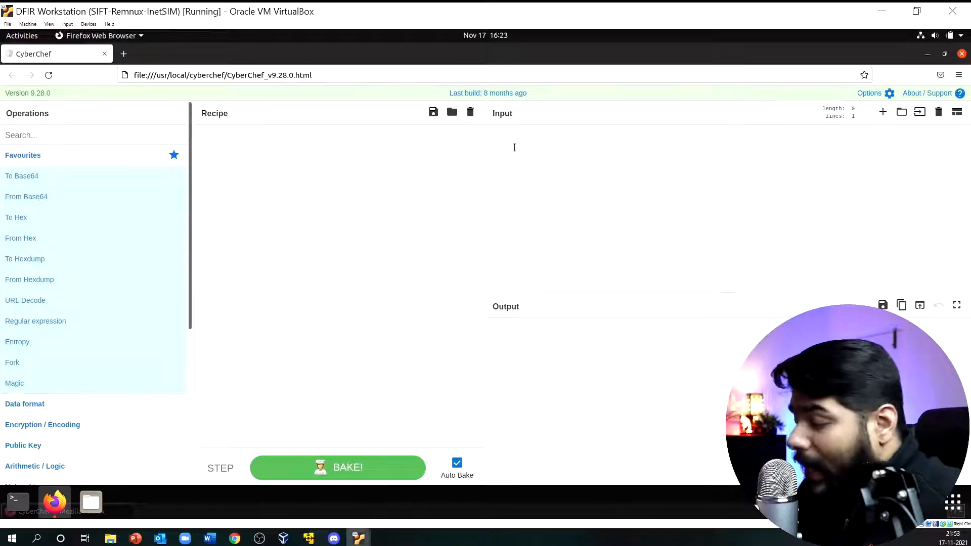
Step: Paste the copied encoded PowerShell command as CyberChef input, decode it with From Base64 and inspect the decoded text
key(ctrl+v)
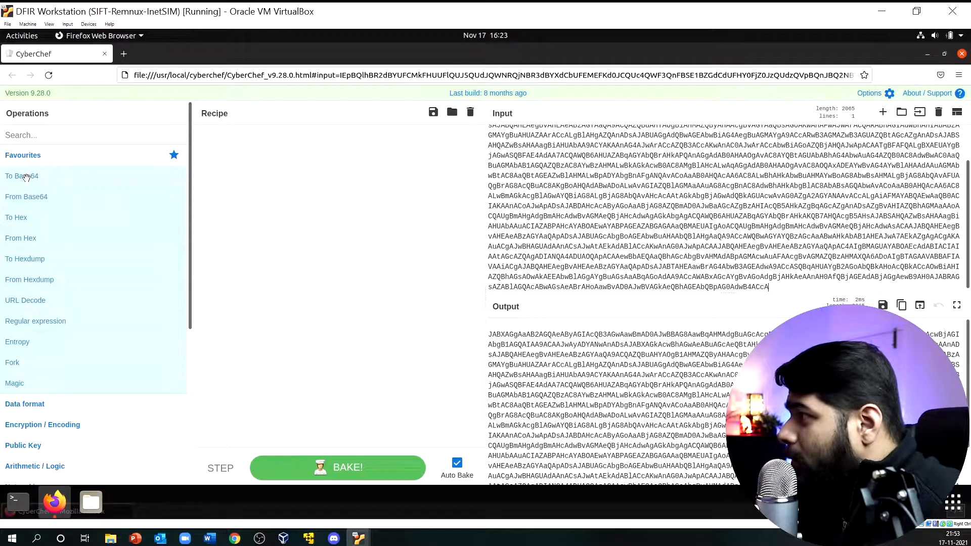
drag(20, 176, 279, 154)
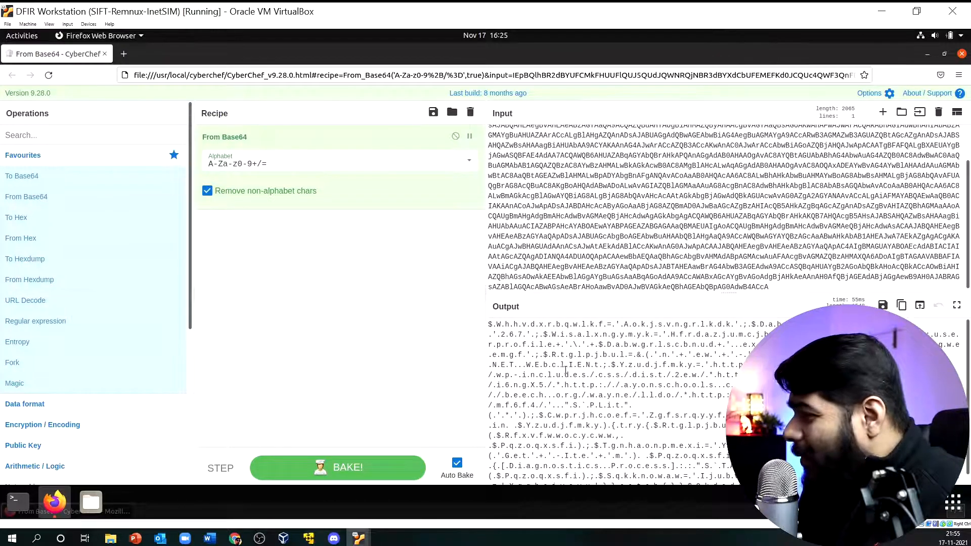
mouse_move(38, 366)
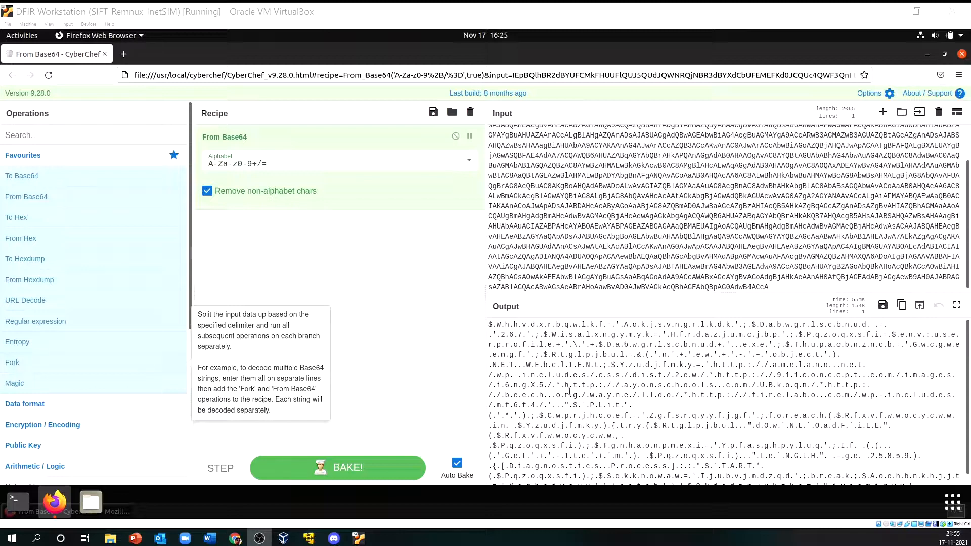
drag(522, 355, 599, 355)
click(529, 365)
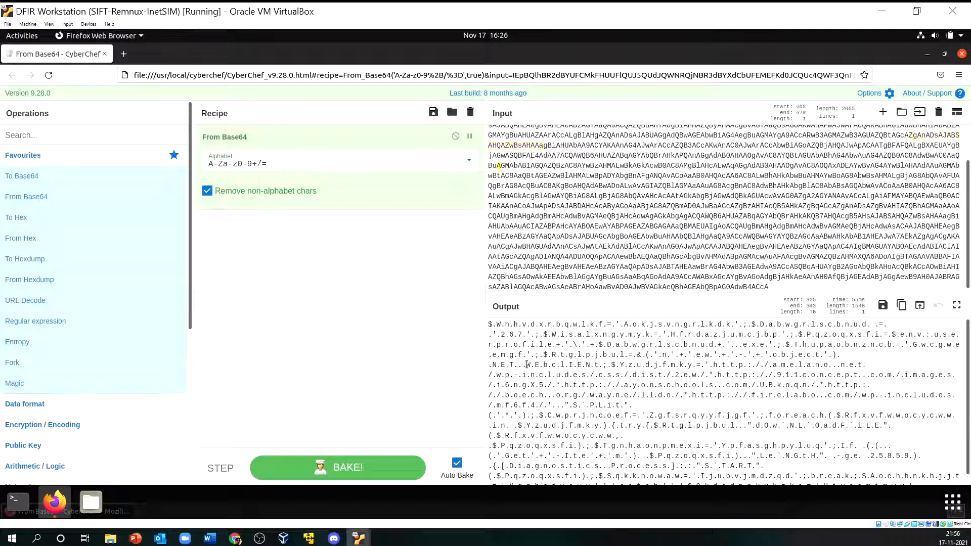
shift+click(550, 364)
Step: Find the Remove null bytes operation by searching for null and add it to the recipe after From Base64
click(28, 133)
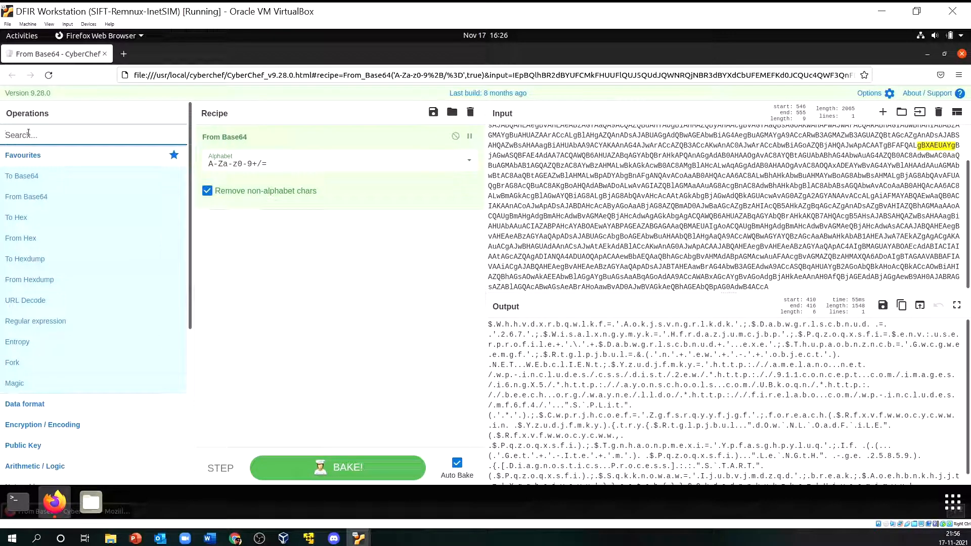
text(nulkl)
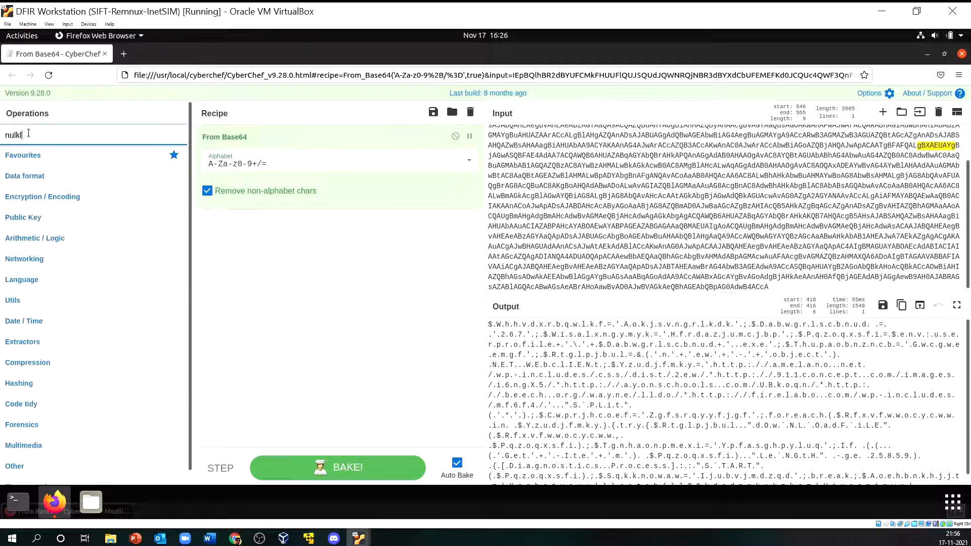
key(BackSpace)
key(BackSpace)
text(l)
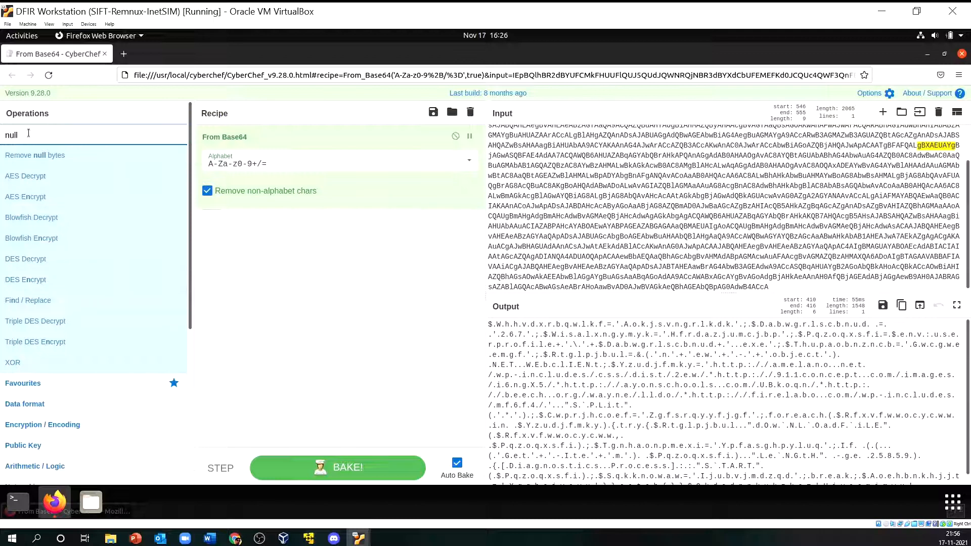
drag(39, 155, 289, 252)
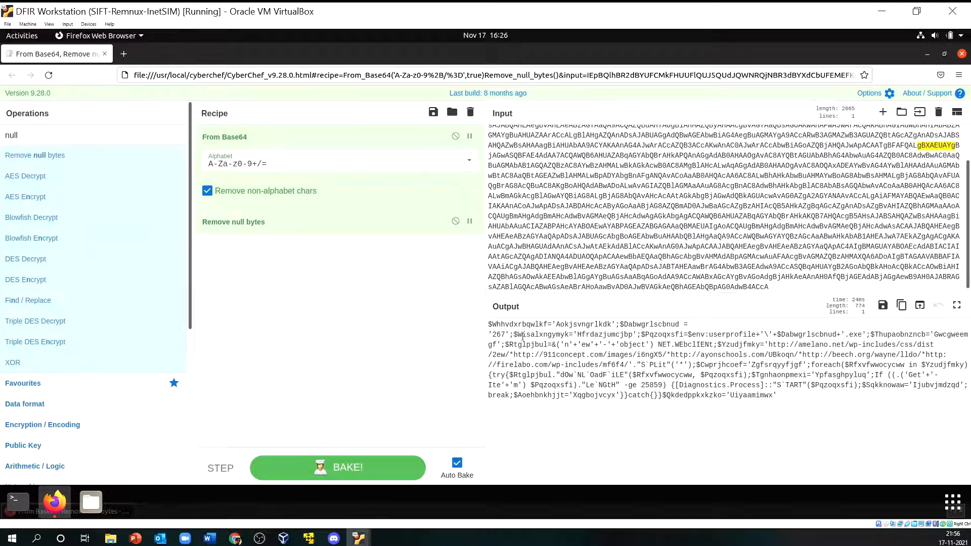
Step: Locate the statement separator in the decoded script and add a Split operation with ";" as the split delimiter
shift+click(553, 353)
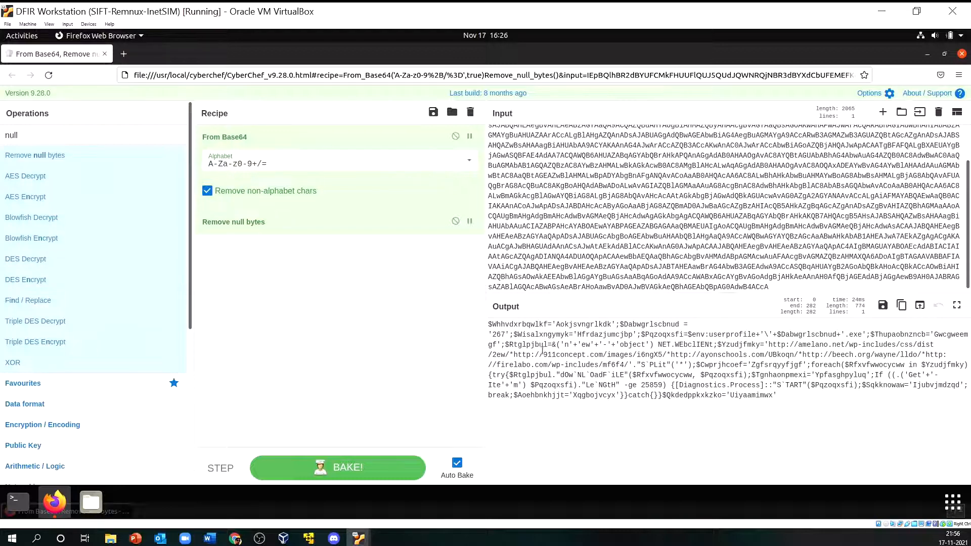
drag(513, 337, 509, 336)
drag(20, 136, 2, 141)
text(s)
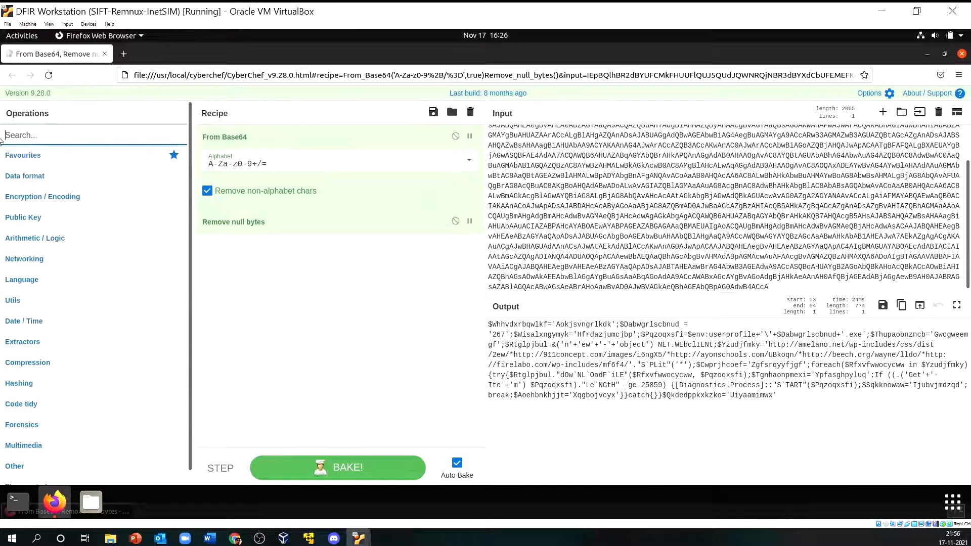
text(plit)
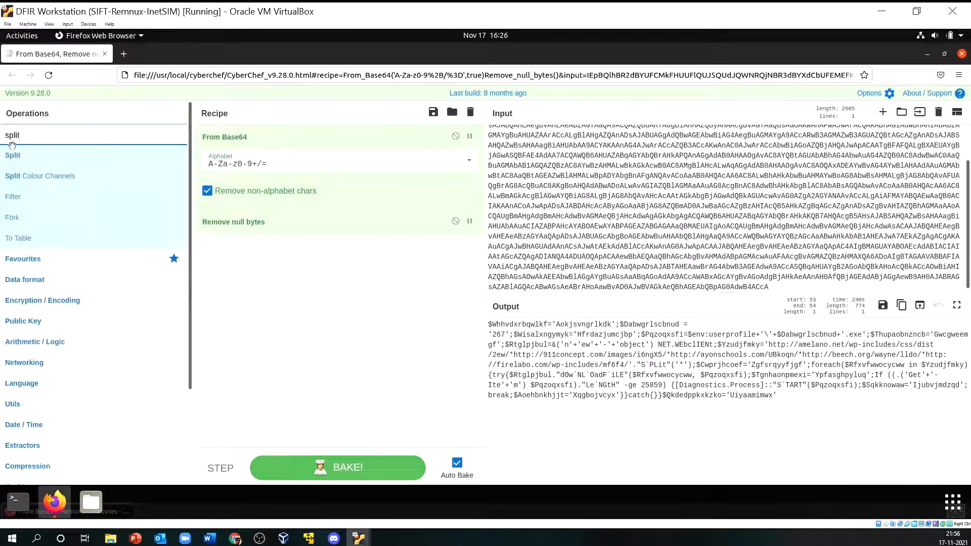
drag(12, 146, 270, 273)
click(227, 274)
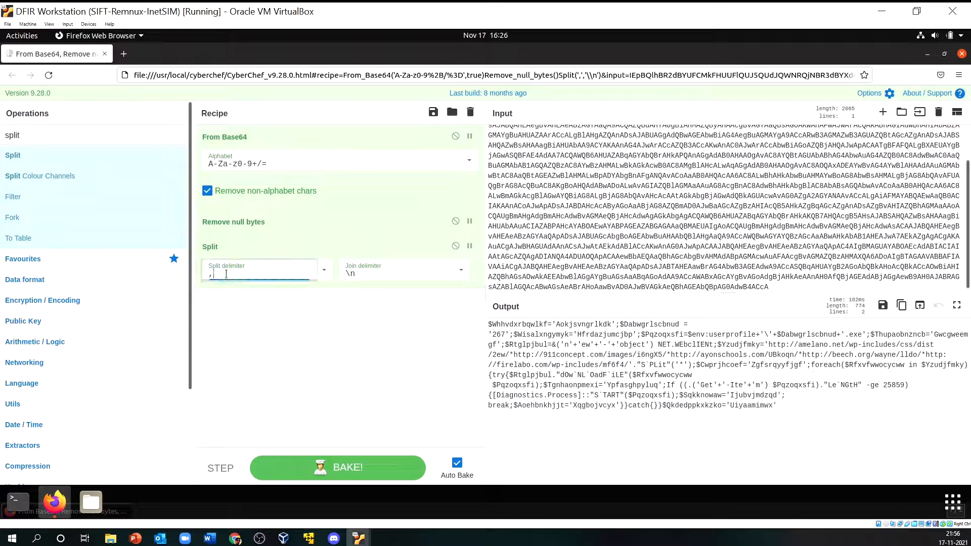
key(BackSpace)
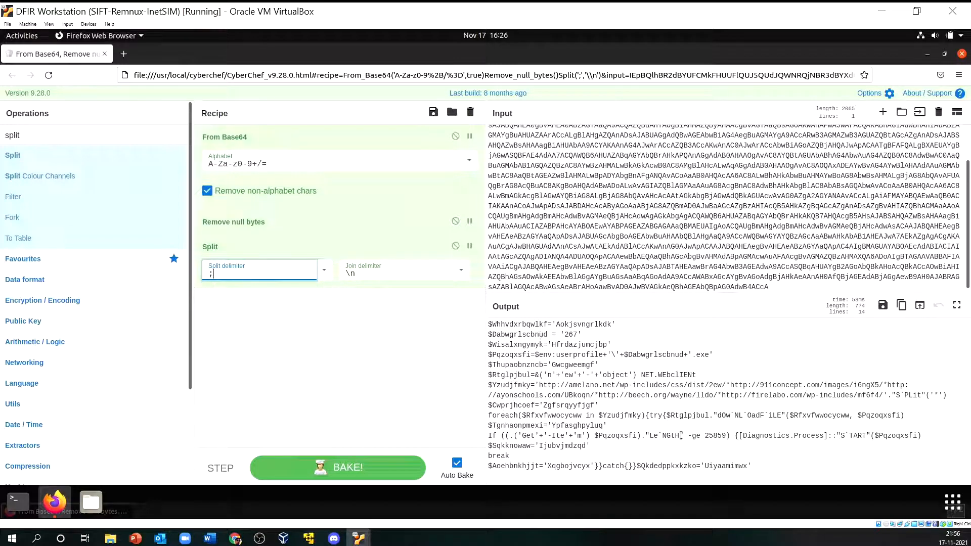
Step: Add a Regular expression operation after Split and set its built-in regex to URL
drag(620, 398, 590, 446)
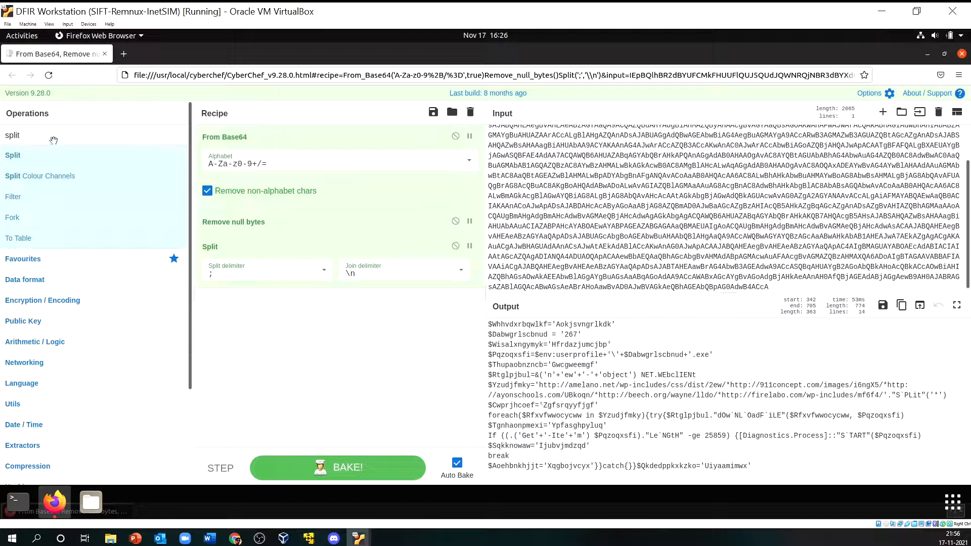
double_click(12, 135)
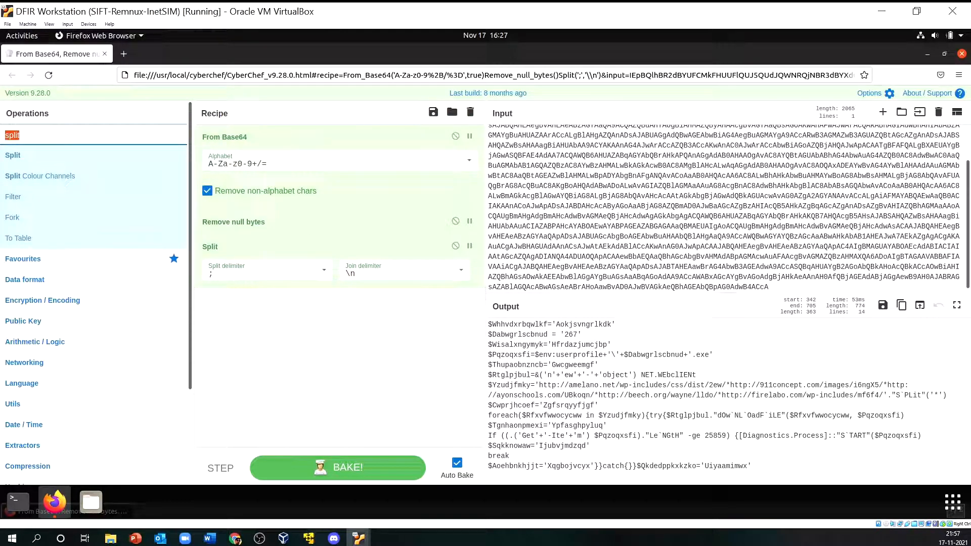
text(reg)
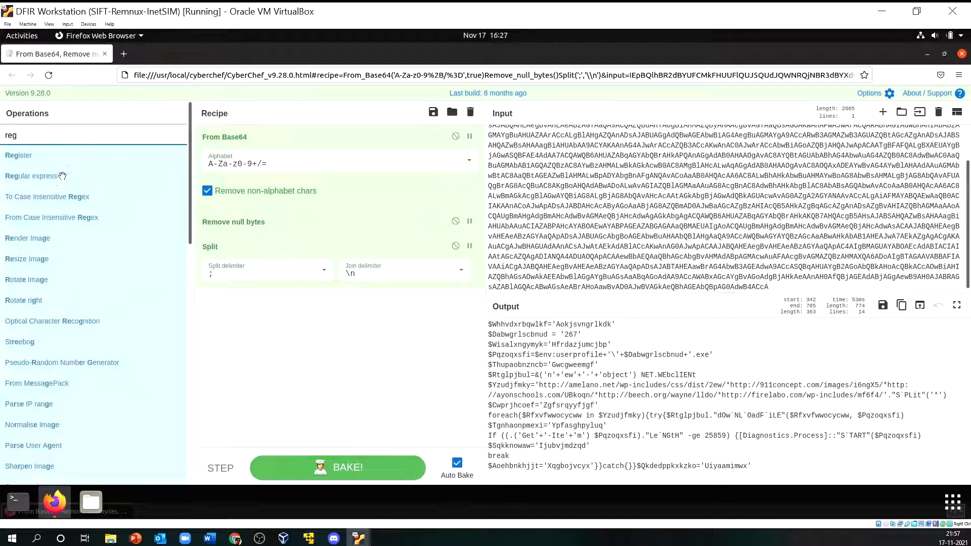
drag(56, 176, 281, 317)
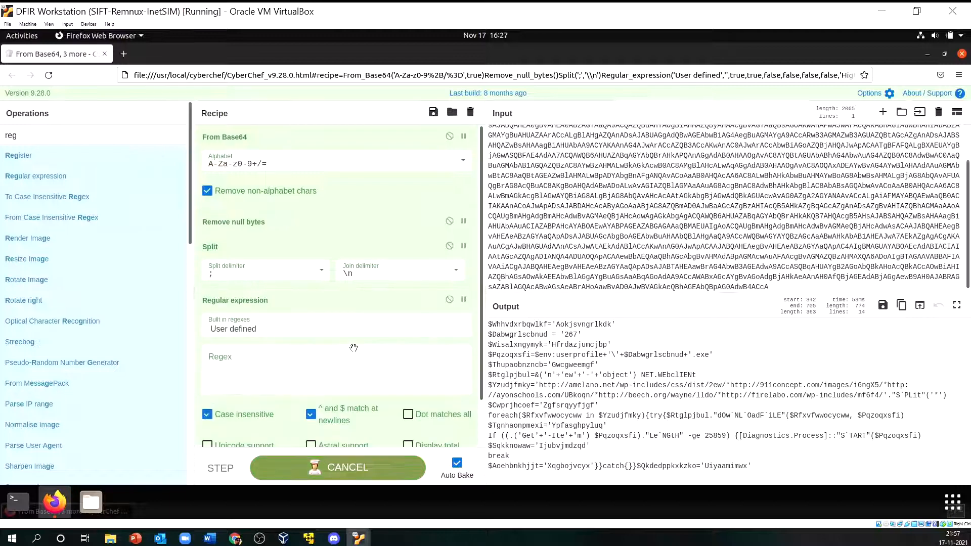
click(291, 330)
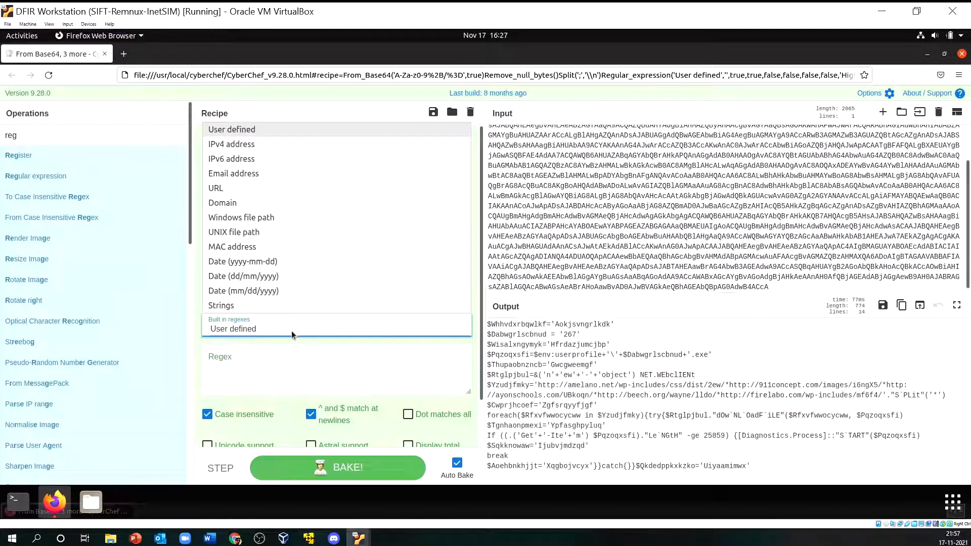
click(219, 190)
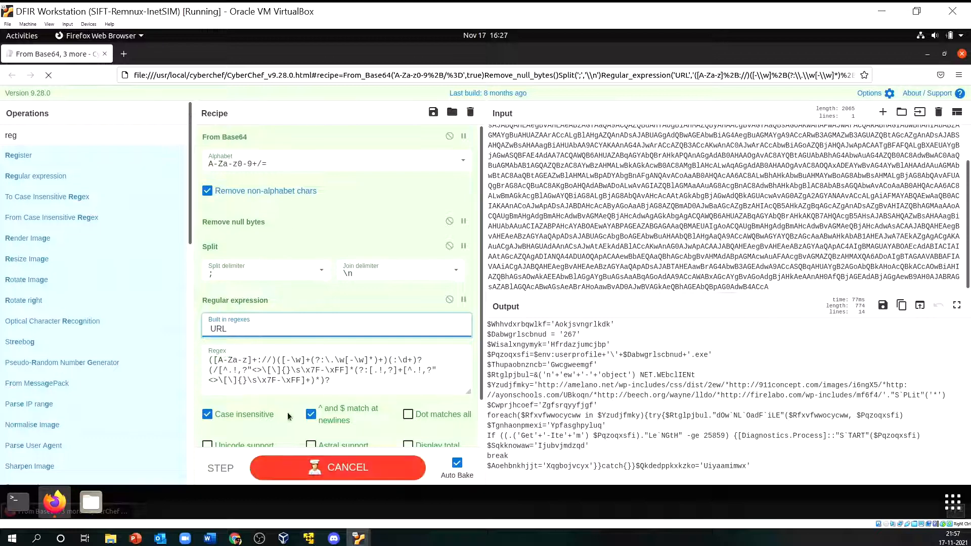
Step: Set the Regular expression operation's output format to List matches
scroll(295, 364, down, 2)
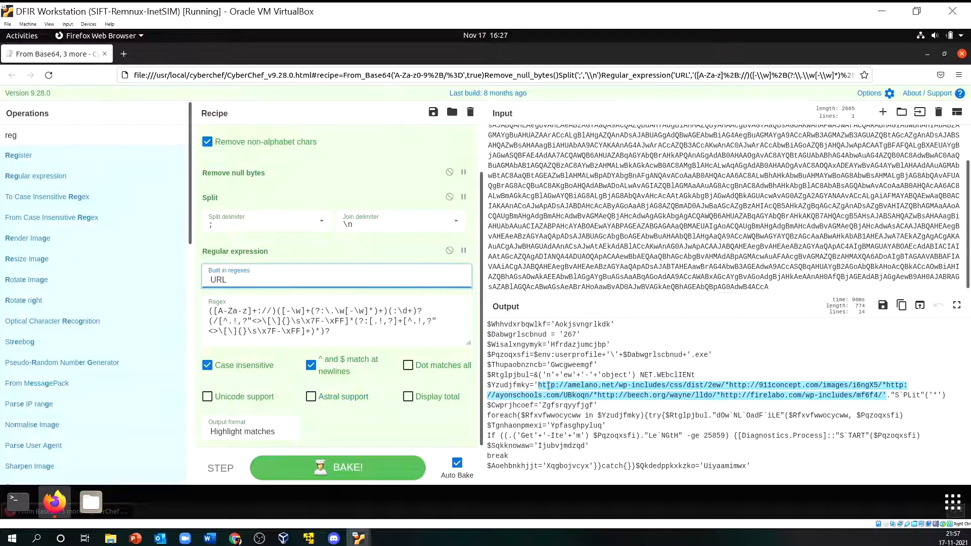
drag(548, 386, 540, 385)
click(272, 432)
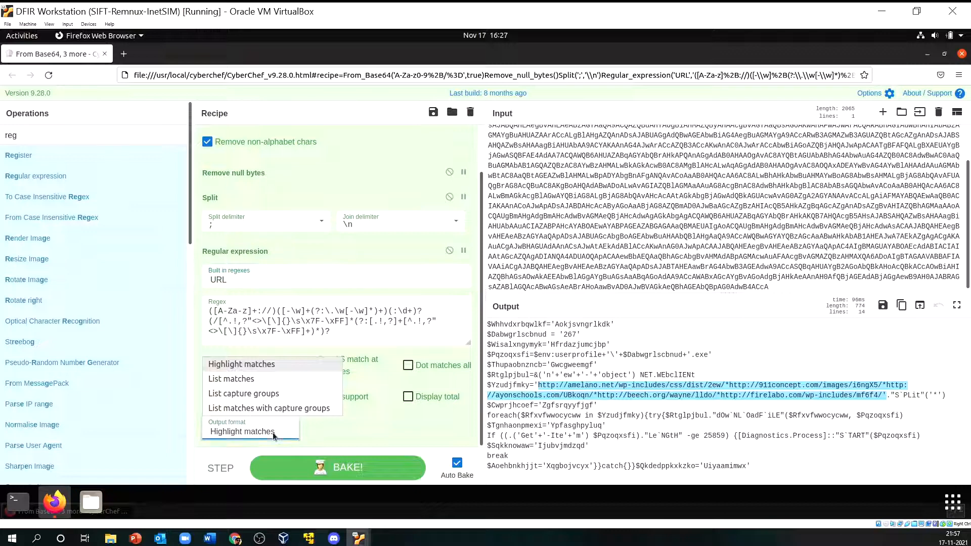
click(238, 381)
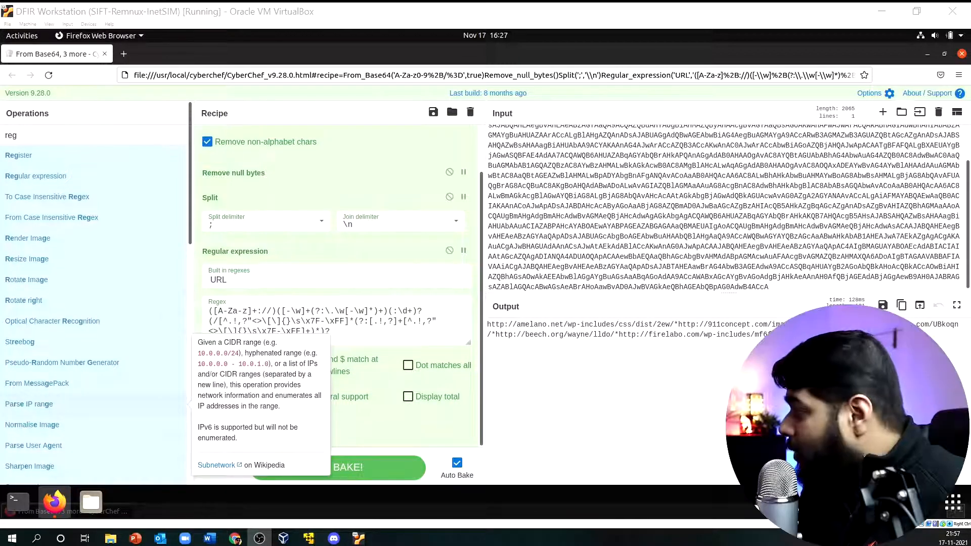
Step: Locate the character separating the extracted URLs and add a second Split operation with "*" as the split delimiter
click(492, 331)
drag(491, 333, 497, 344)
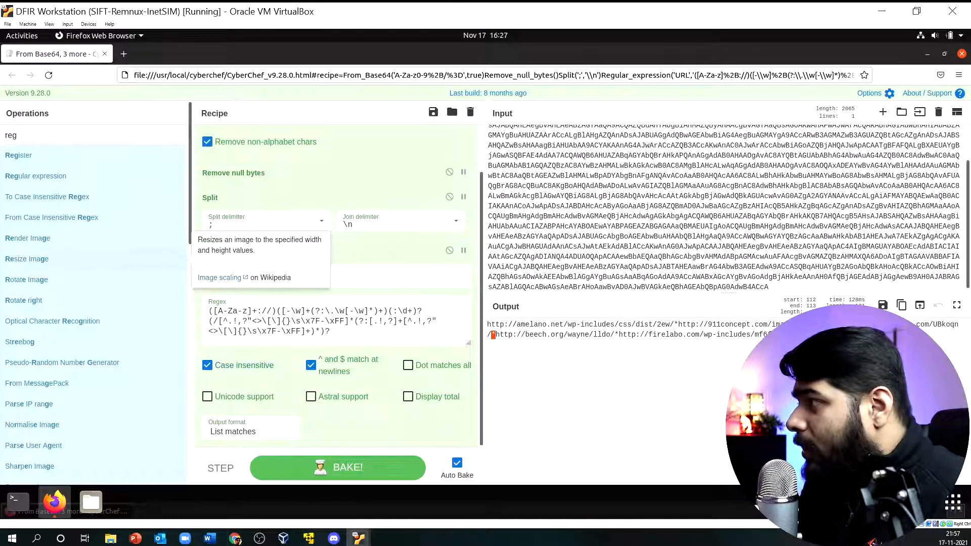
double_click(14, 136)
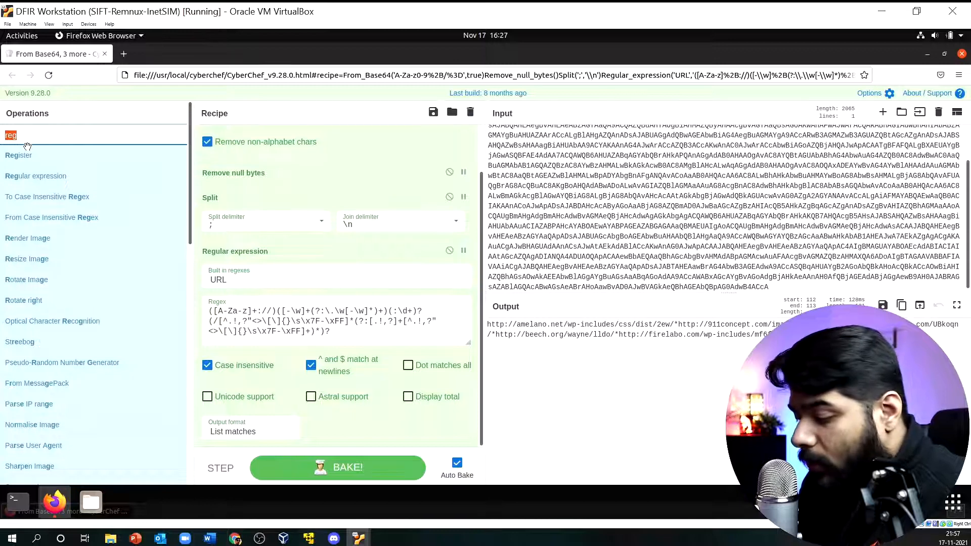
mouse_move(28, 148)
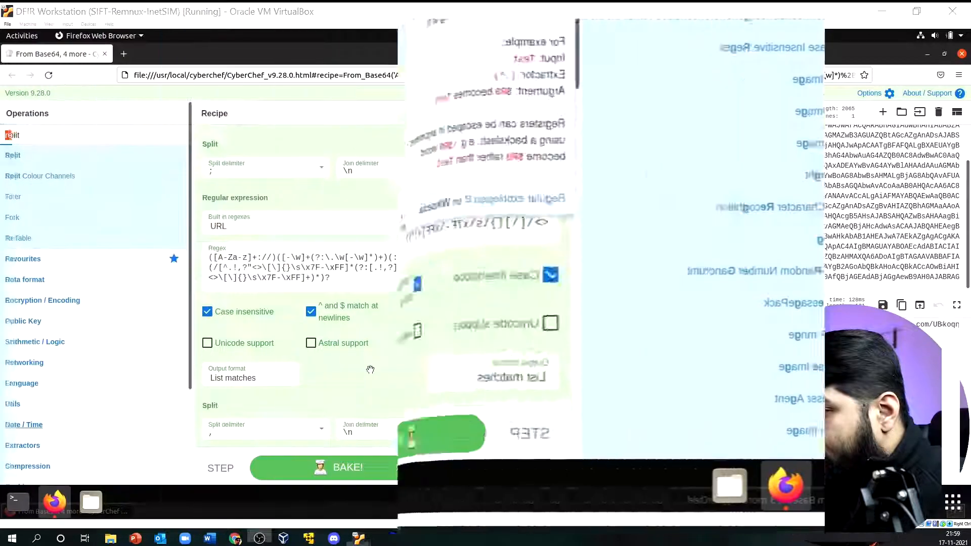
click(225, 435)
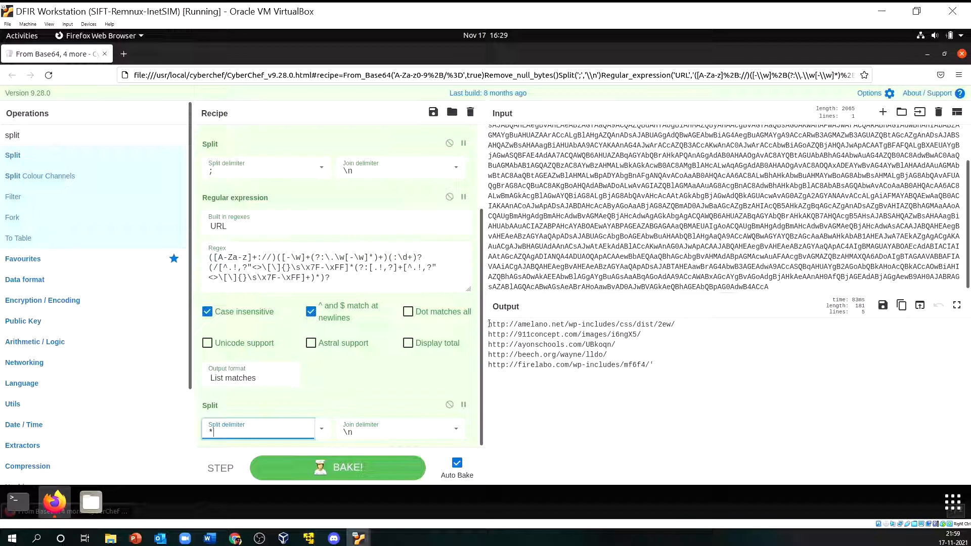
drag(489, 324, 657, 366)
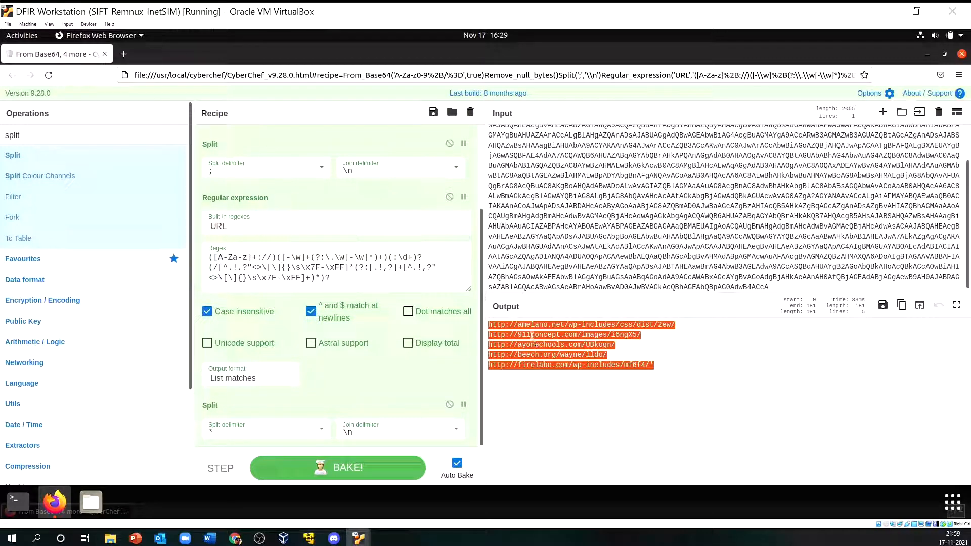
click(533, 379)
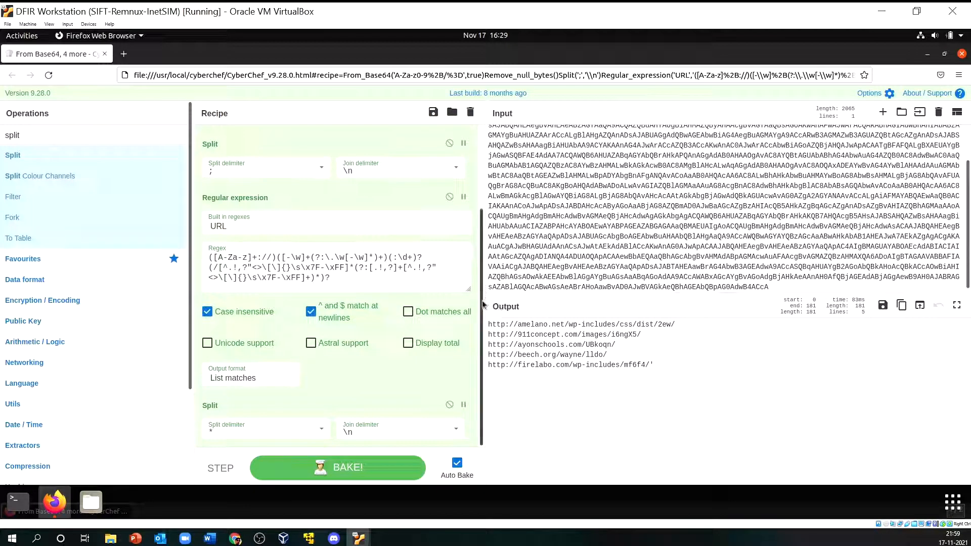
Step: Disable the Regular expression operation and copy the entire decoded script from the output
scroll(484, 257, up, 2)
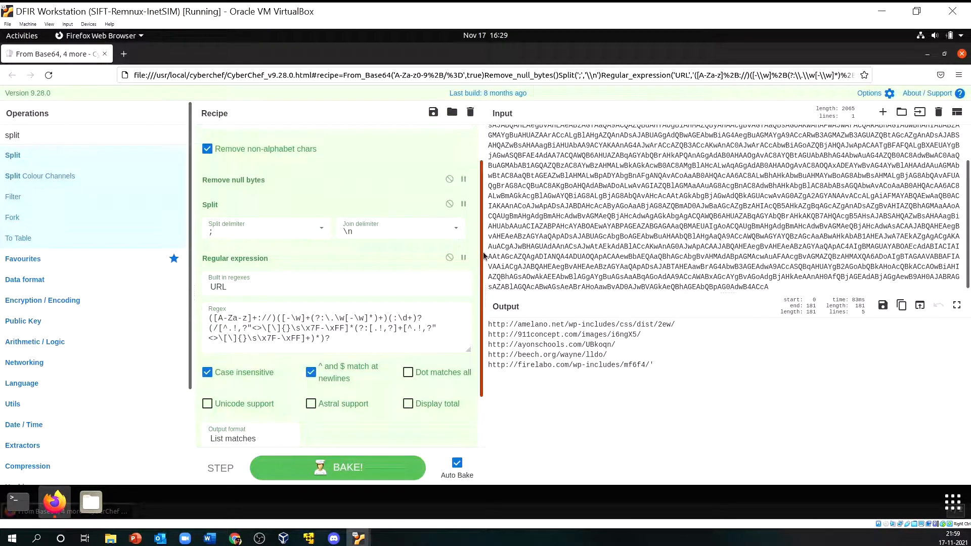
click(450, 258)
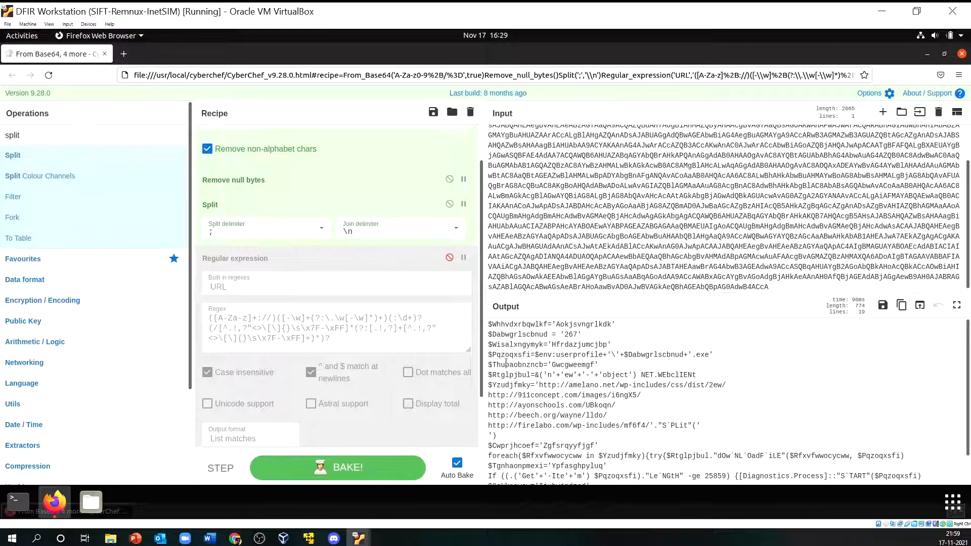
drag(489, 323, 755, 477)
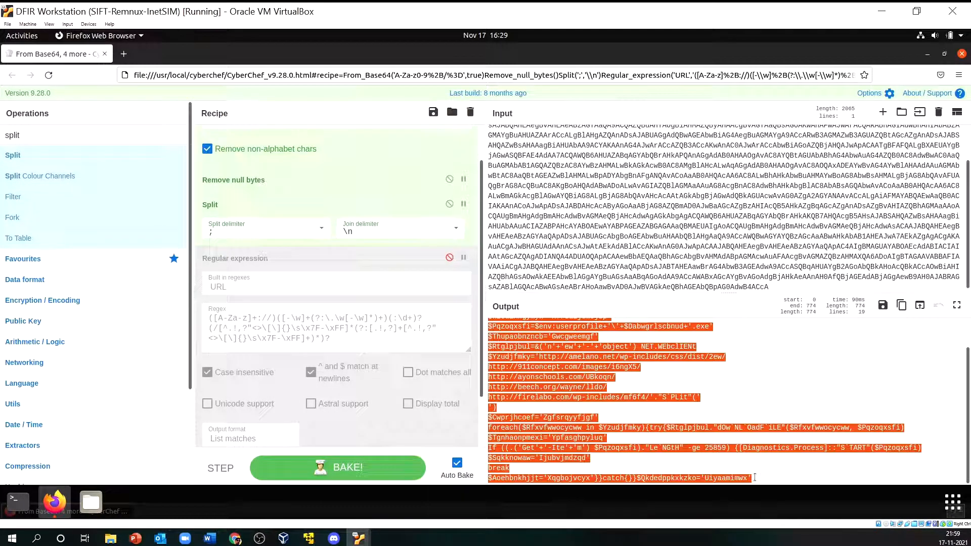
right_click(717, 480)
click(738, 408)
mouse_move(20, 156)
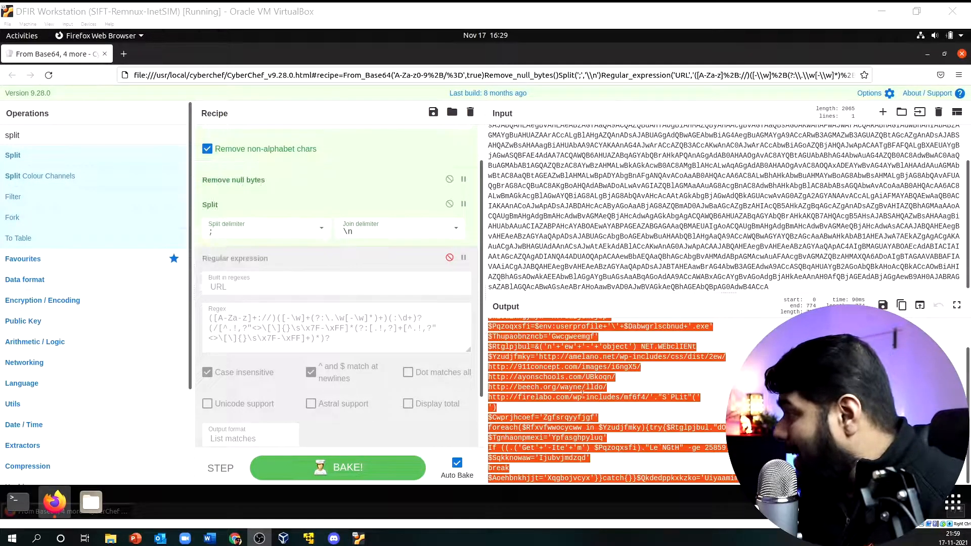
Step: Switch to Notepad++ and paste the copied script into a new document
scroll(567, 386, up, 1)
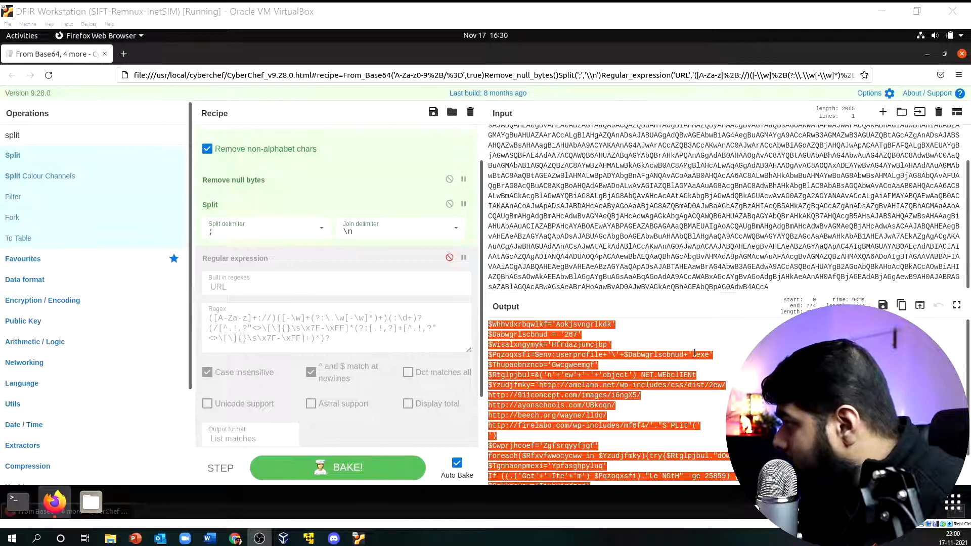
click(926, 53)
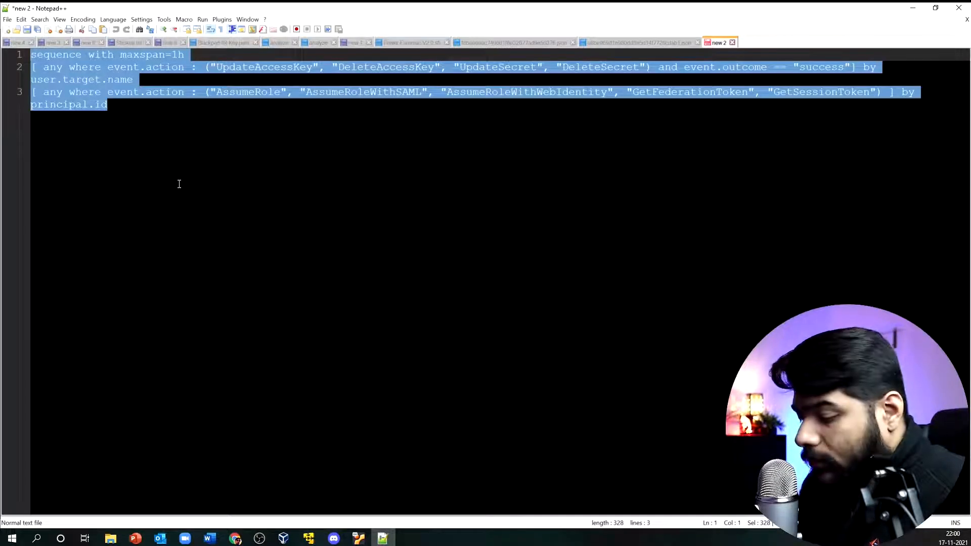
scroll(238, 344, up, 5)
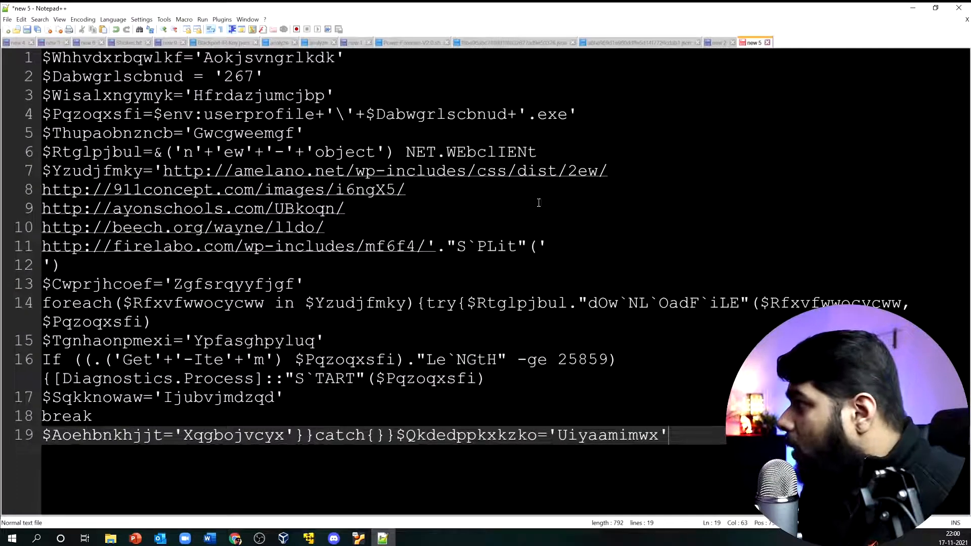
Step: Replace the $Dabwgrlscbnud variable in the $Pqzoqxsfi path with its literal value so the file name reads '267.exe'
key(Up)
key(Up)
key(Up)
key(Up)
key(Up)
key(Up)
key(Up)
key(Up)
key(Up)
key(Up)
key(Up)
key(Up)
key(Up)
key(Up)
key(Up)
key(Up)
key(Up)
key(Up)
key(Up)
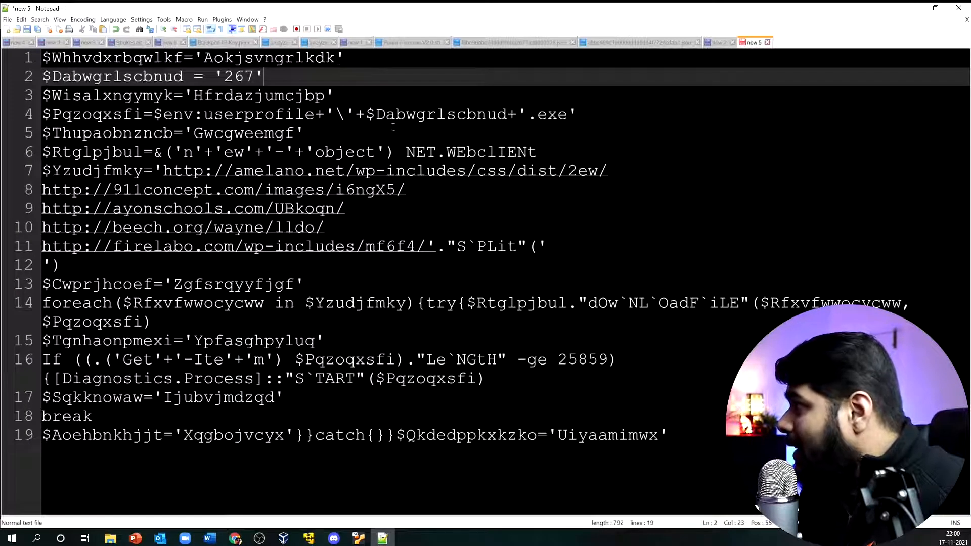
drag(367, 114, 517, 114)
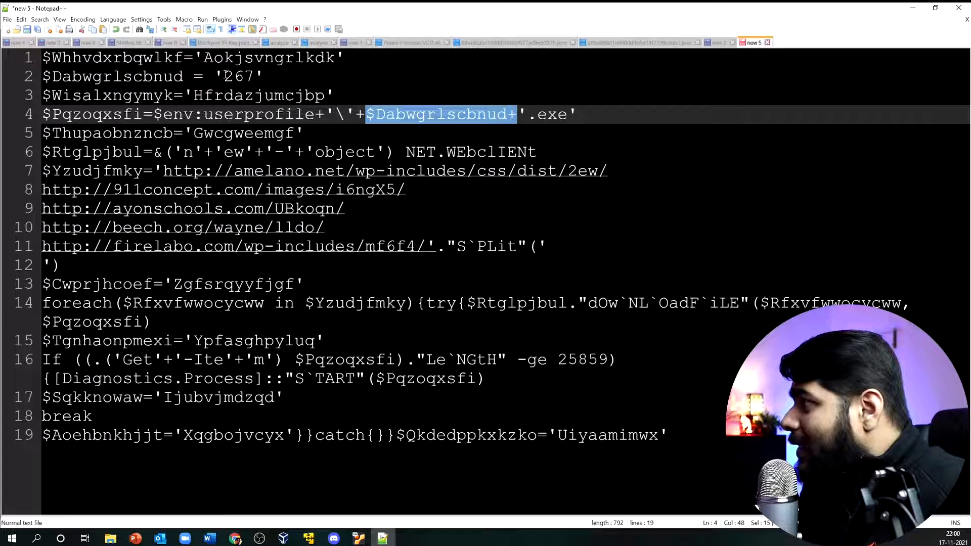
drag(225, 76, 255, 76)
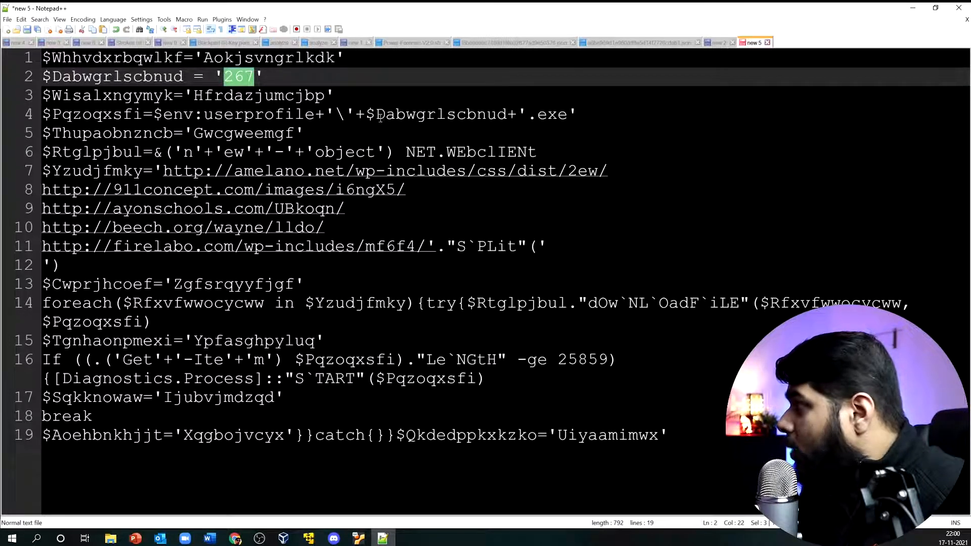
drag(365, 114, 528, 113)
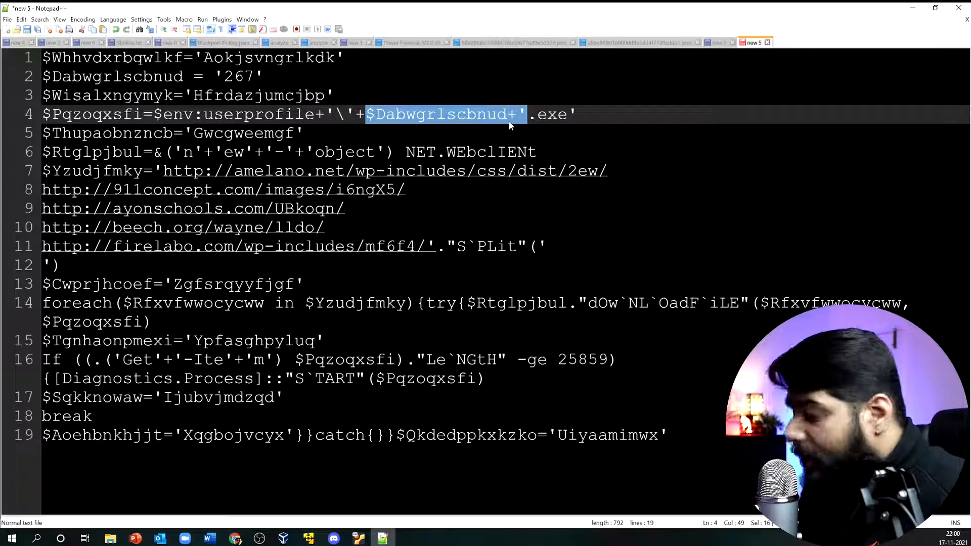
key(ctrl+v)
key(Left)
key(Left)
key(Left)
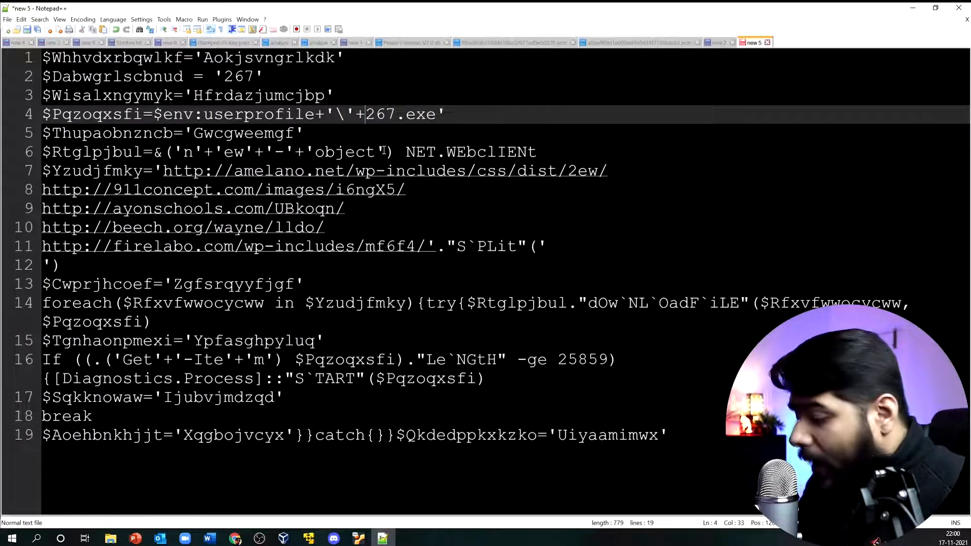
text(')
Step: Delete the $Dabwgrlscbnud assignment line from the script
drag(264, 76, 43, 76)
key(BackSpace)
key(BackSpace)
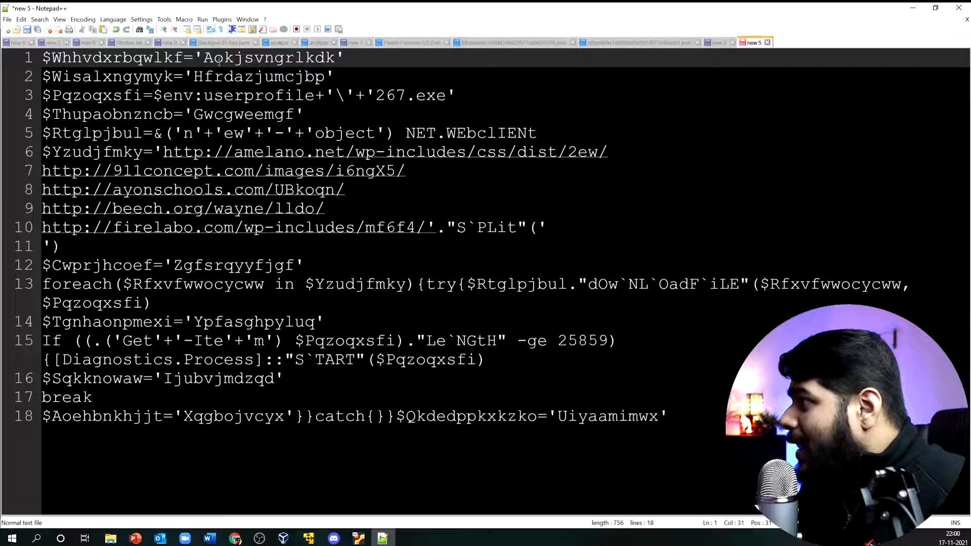
Step: Join the concatenated string fragments in the $Rtglpjbul assignment into 'new-object'
click(214, 141)
key(BackSpace)
key(BackSpace)
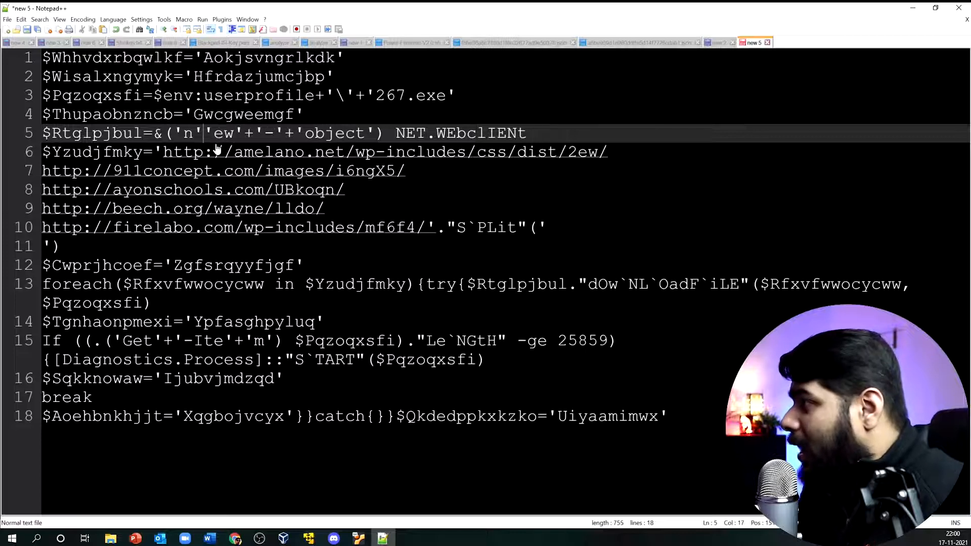
key(Delete)
key(Right)
key(Right)
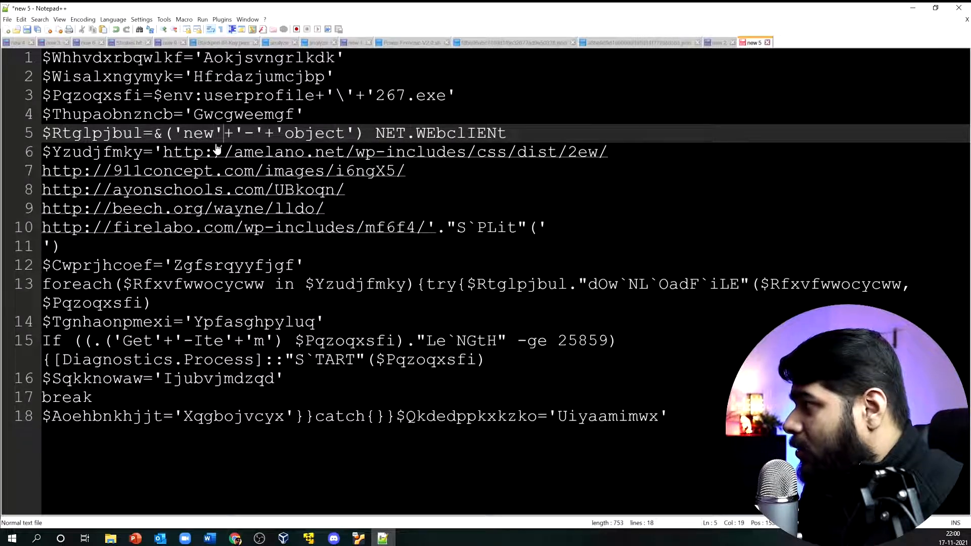
key(BackSpace)
key(Right)
key(Delete)
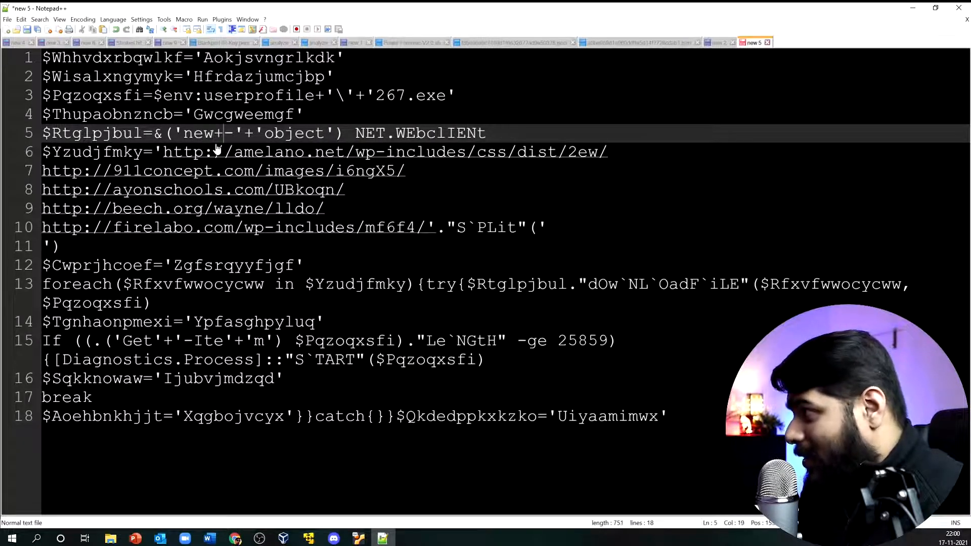
key(BackSpace)
key(Right)
key(Right)
key(Right)
key(Right)
key(Right)
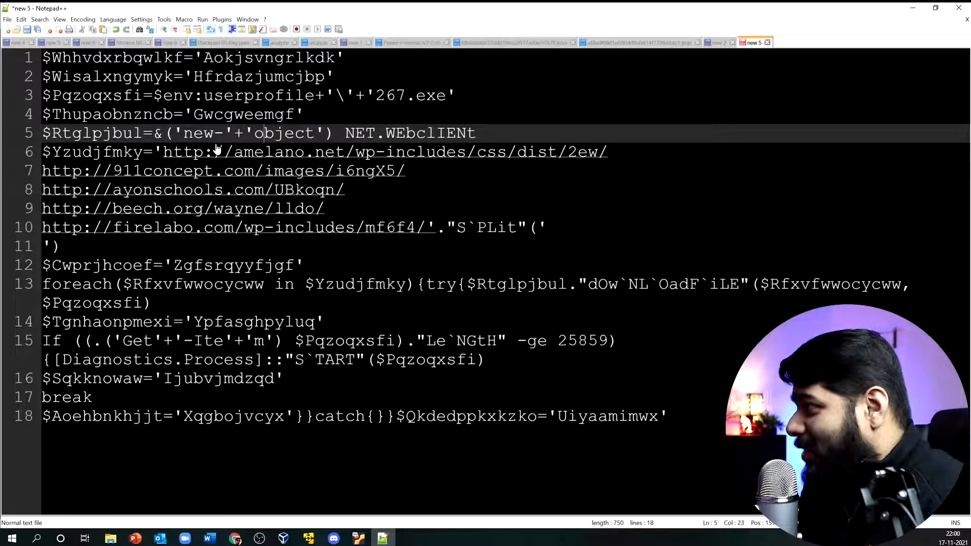
key(Left)
key(BackSpace)
key(BackSpace)
key(BackSpace)
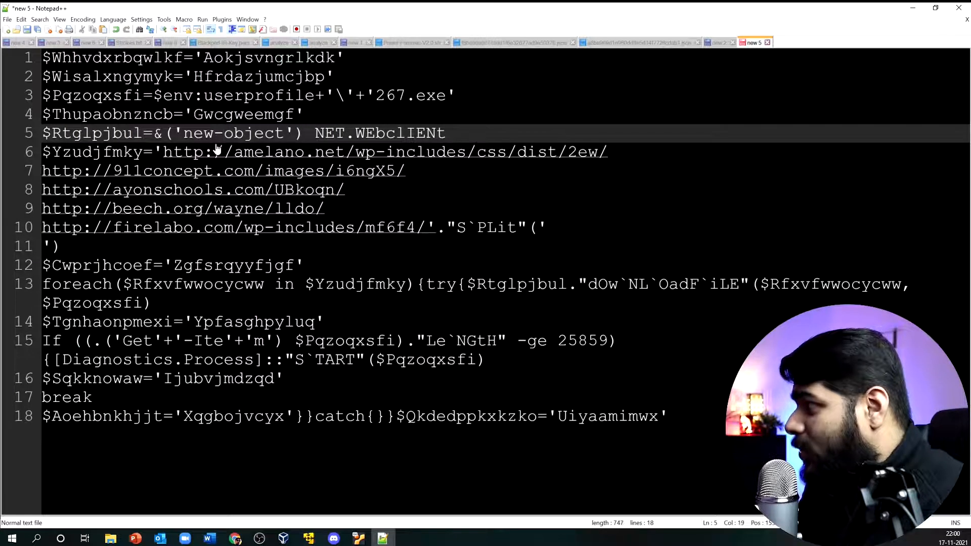
Step: Remove the quotes around new-object in the $Rtglpjbul assignment
click(294, 131)
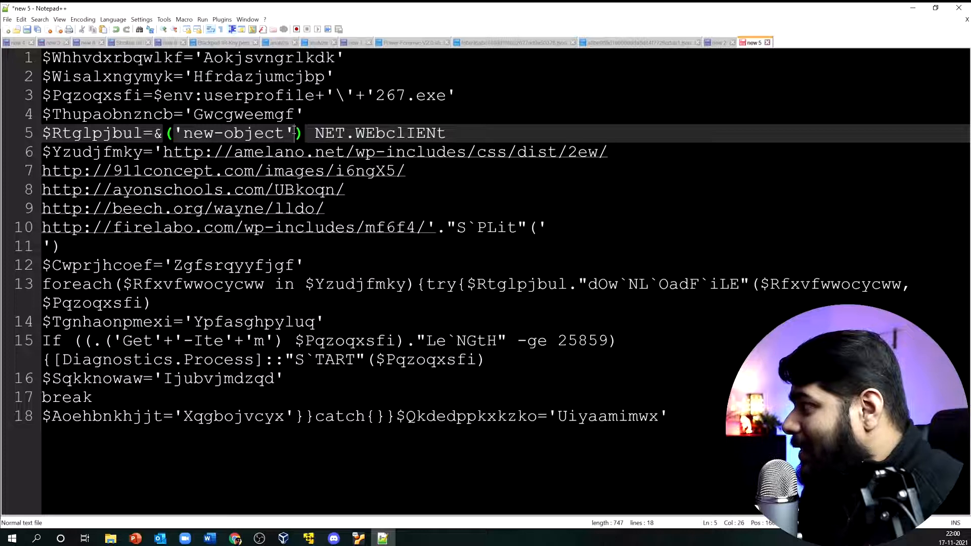
key(BackSpace)
click(182, 132)
key(BackSpace)
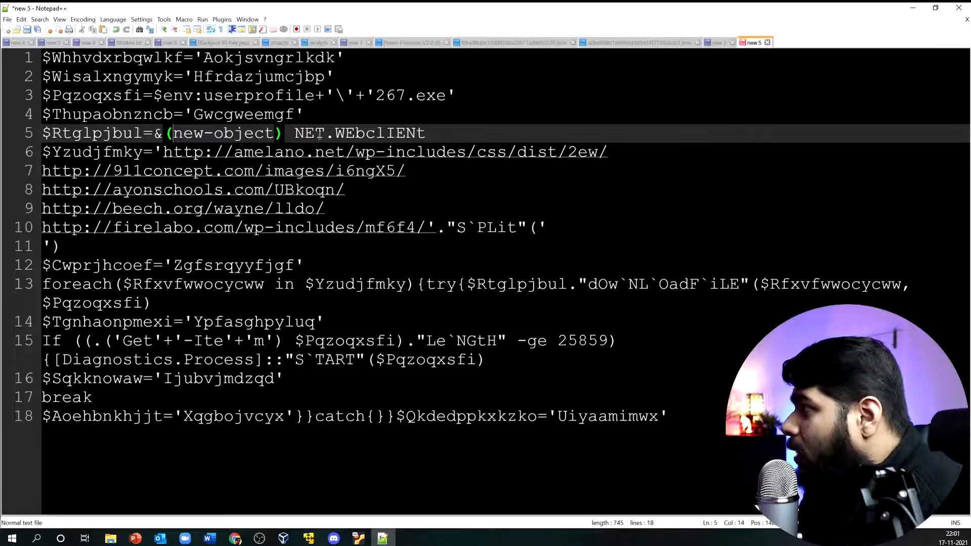
Step: Copy the value assigned to $Pqzoqxsfi and substitute it for that variable in the foreach download call
drag(143, 96, 53, 97)
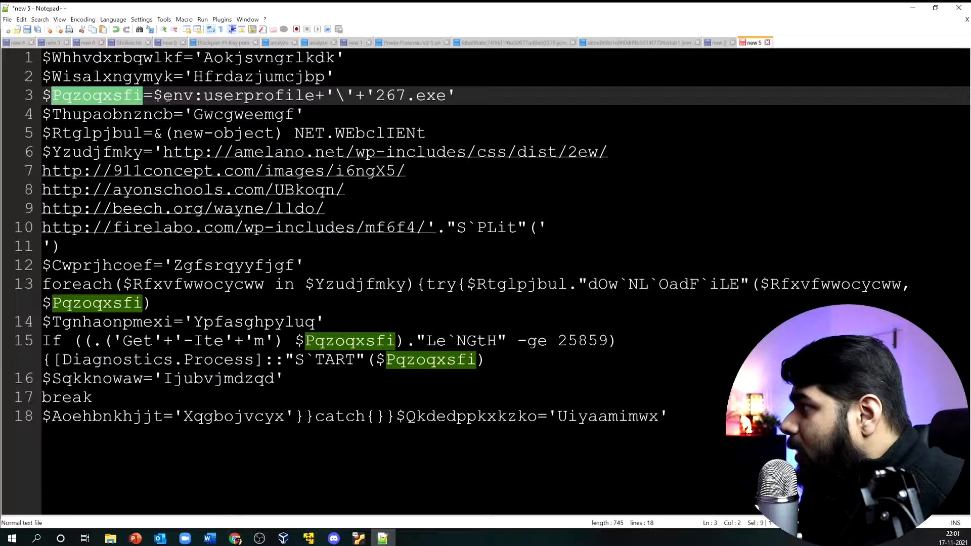
drag(154, 96, 456, 98)
key(ctrl+c)
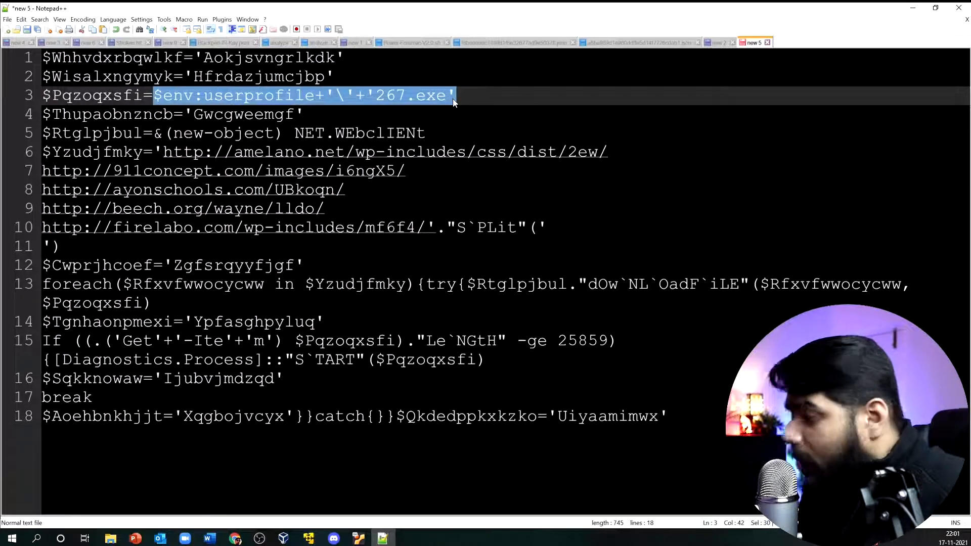
drag(143, 303, 42, 302)
key(ctrl+v)
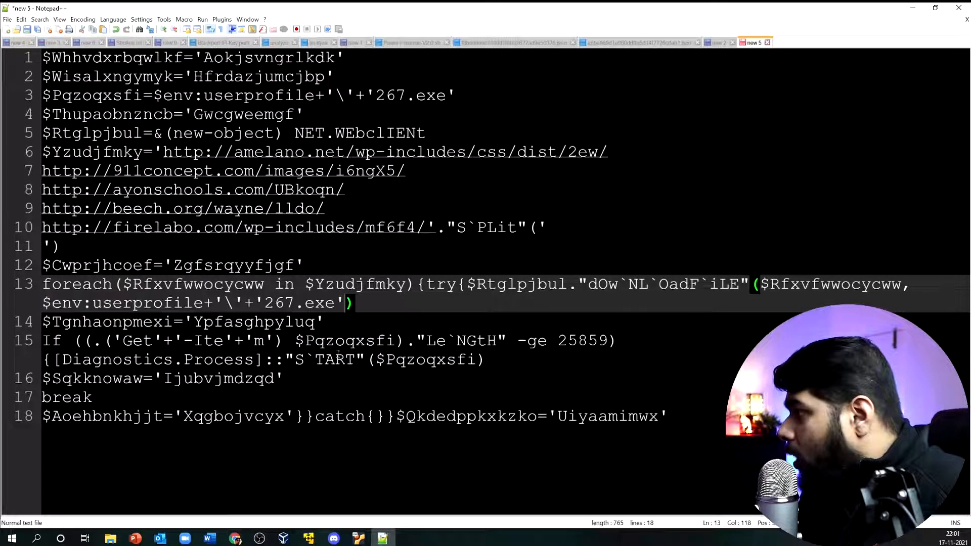
Step: Substitute $env:userprofile+'\'+'267.exe' for both $Pqzoqxsfi occurrences in the If statement
drag(395, 346, 296, 344)
key(ctrl+v)
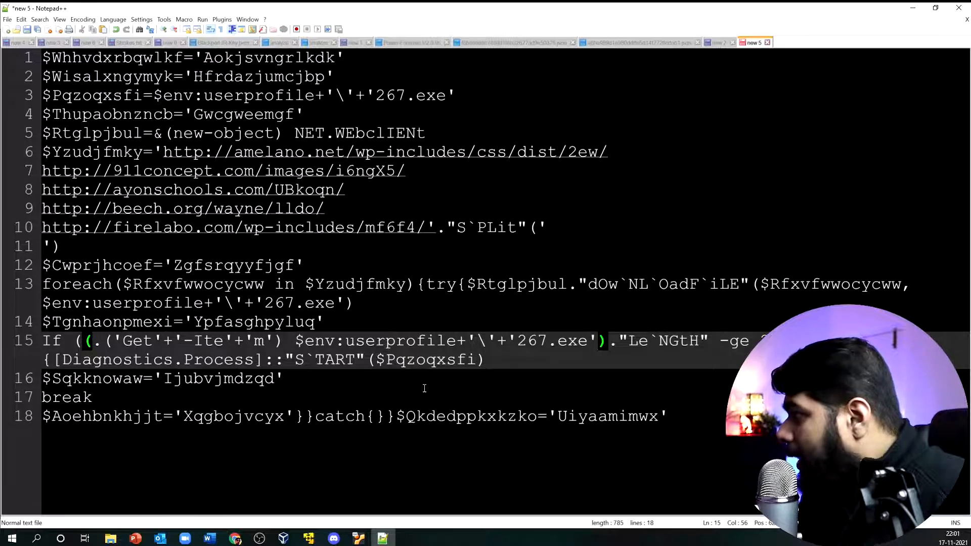
drag(475, 363, 377, 364)
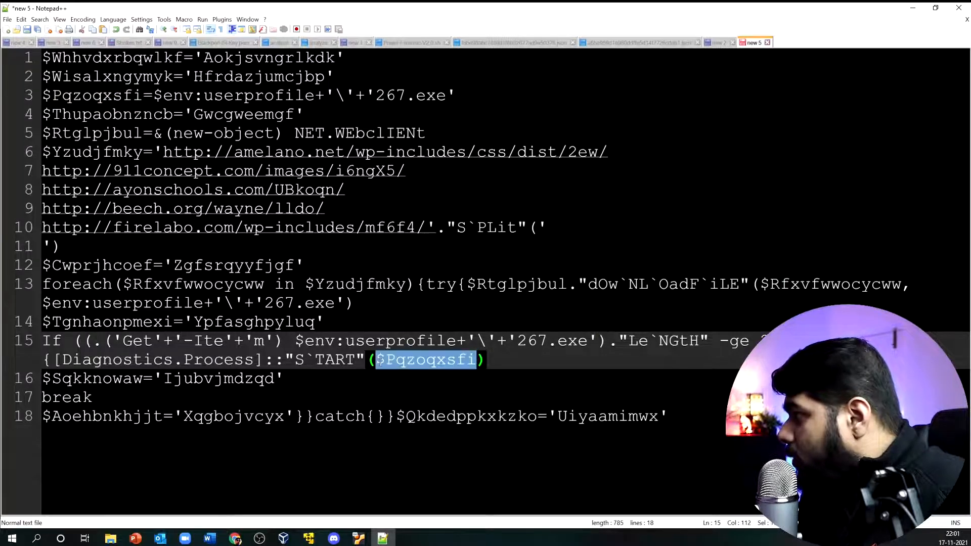
key(ctrl+v)
click(395, 403)
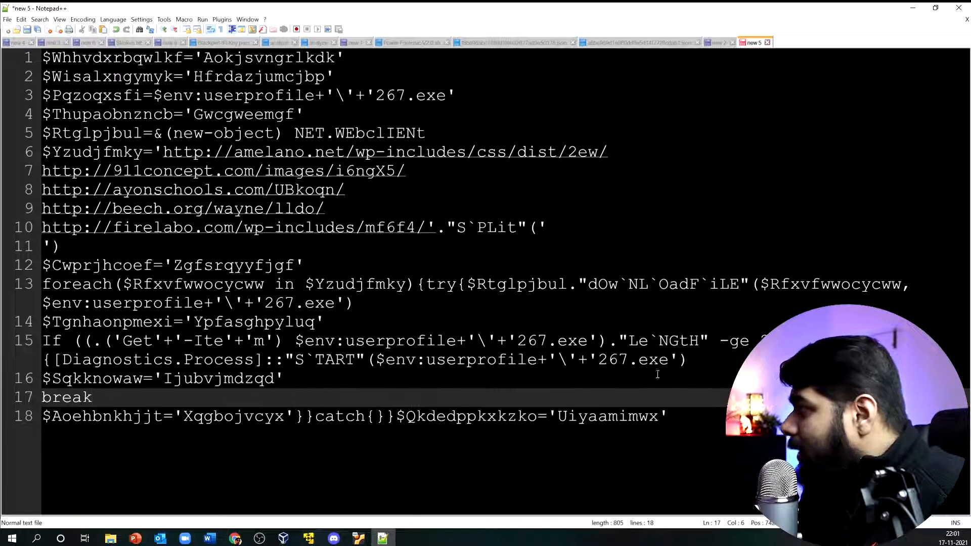
Step: Examine the userprofile path and the 267.exe file name passed to the Diagnostics.Process START call in the If statement
drag(669, 360, 601, 360)
drag(427, 360, 529, 360)
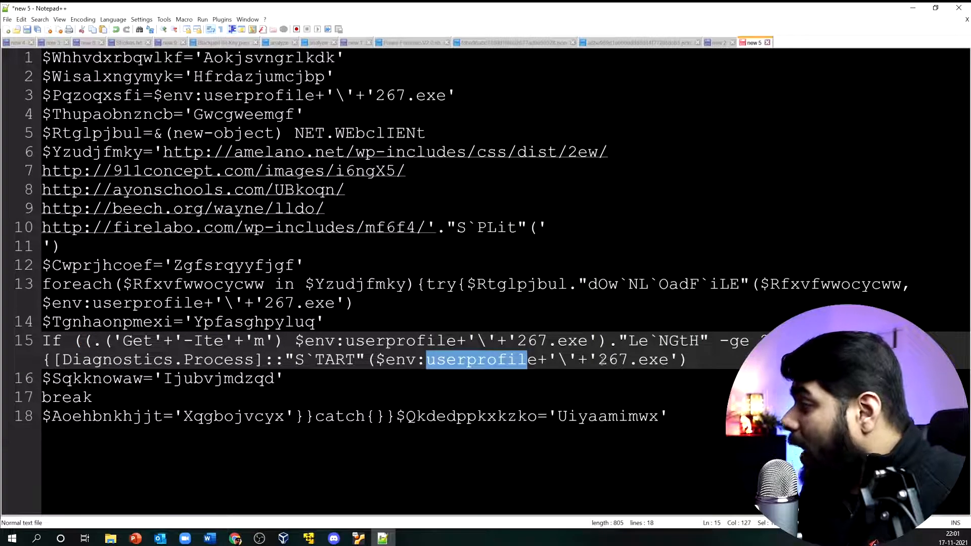
click(599, 360)
drag(599, 360, 669, 360)
key(Down)
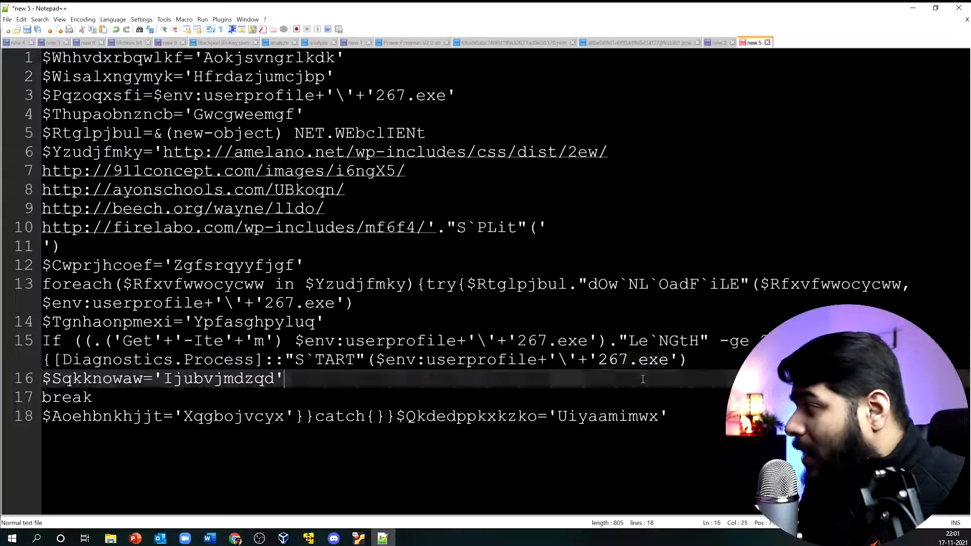
drag(599, 359, 670, 361)
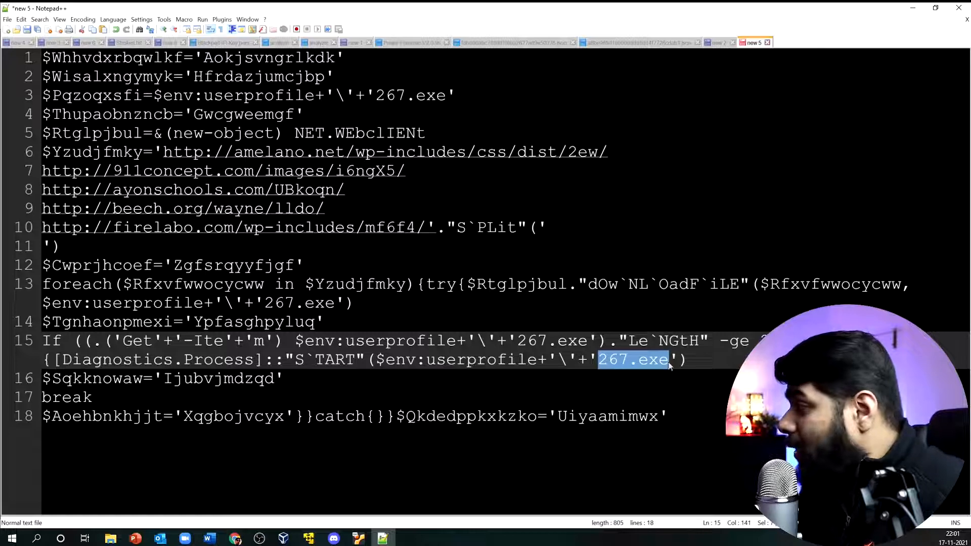
click(662, 361)
drag(599, 359, 671, 360)
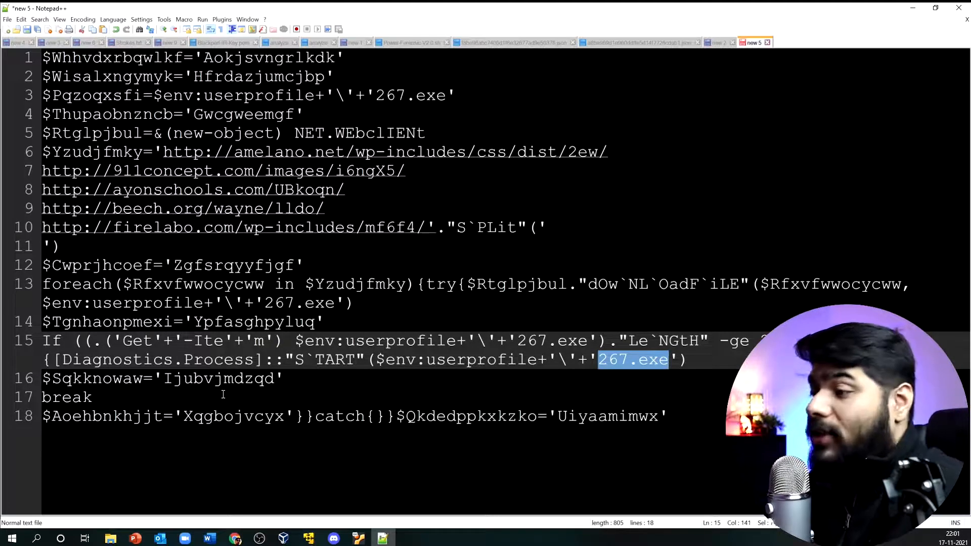
click(259, 538)
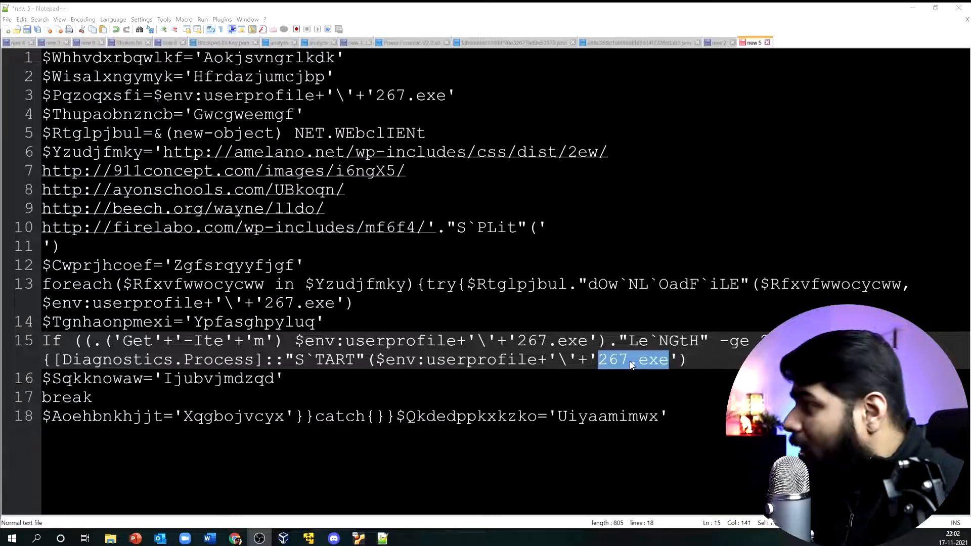
click(375, 540)
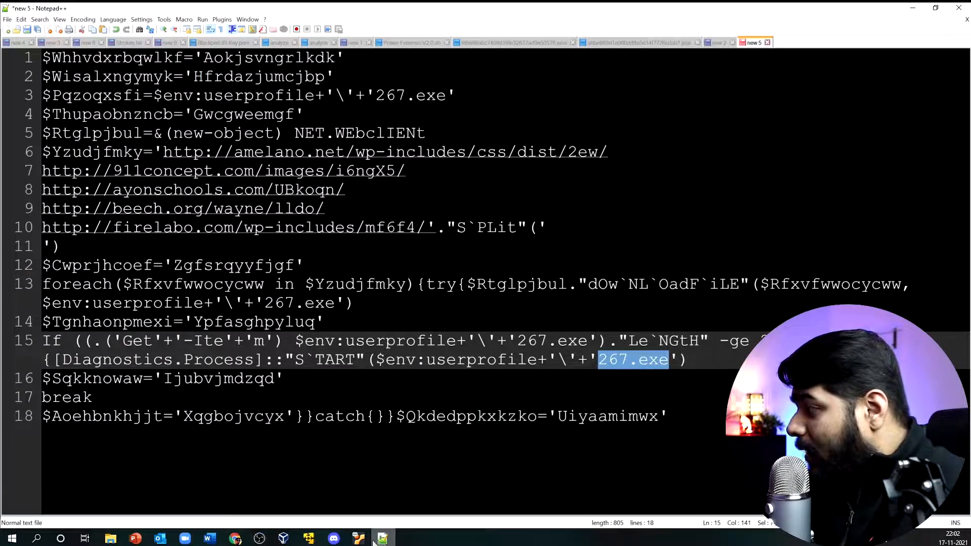